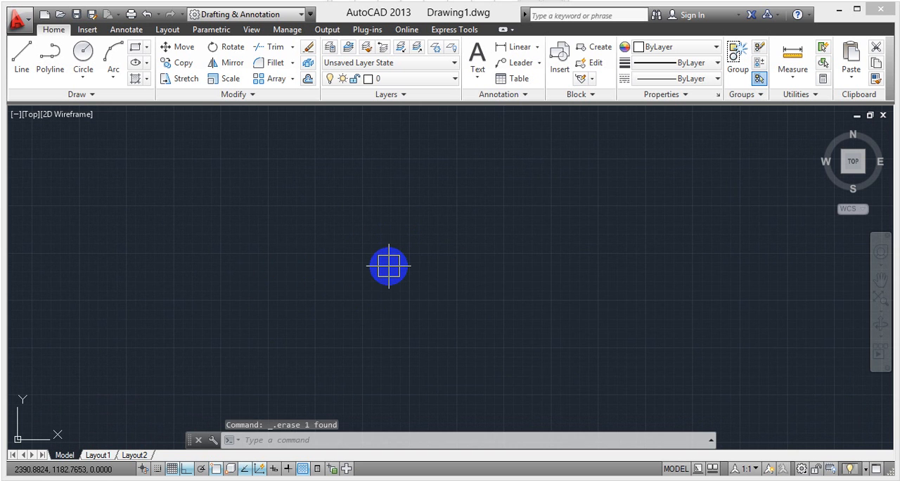
- Start a freehand multiline with ortho mode off, zigzagging to the right and then looping back over the top to the left
text(m)
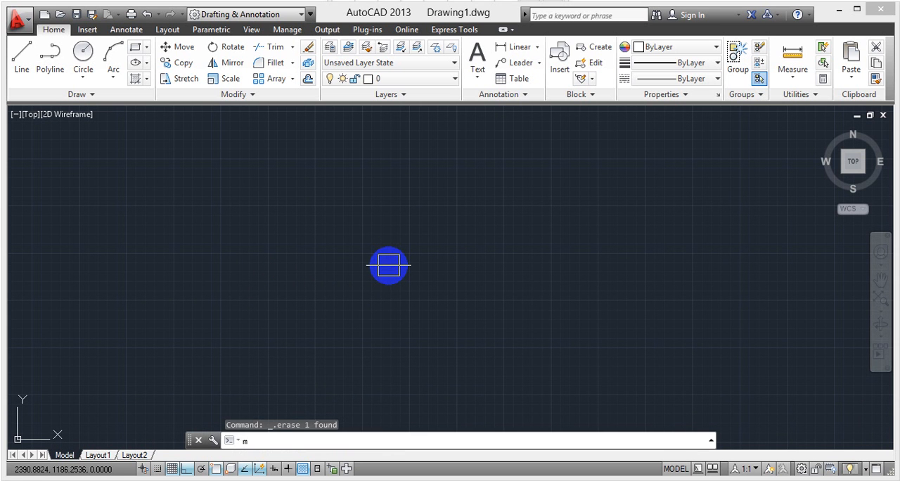
text(l)
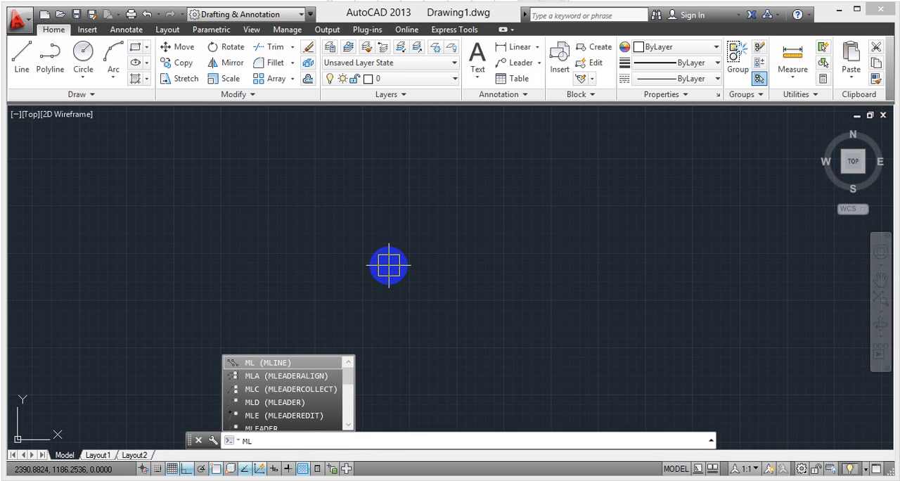
key(Return)
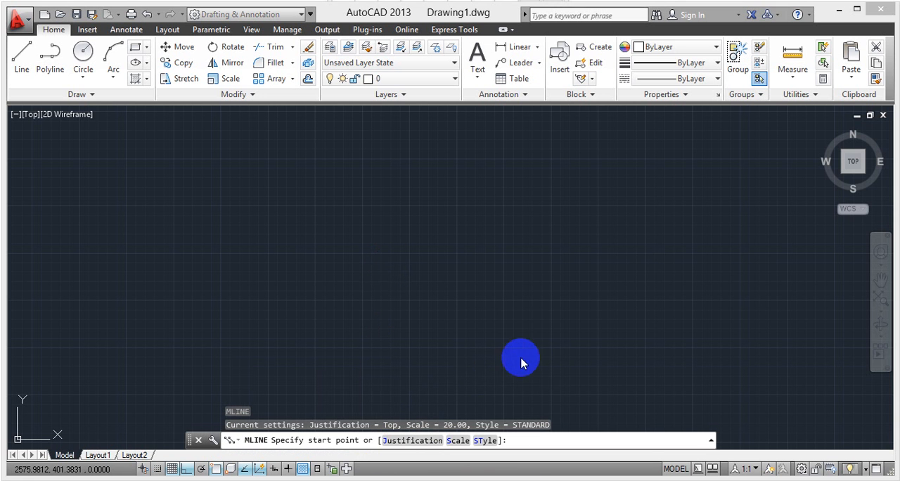
mouse_move(589, 364)
middle_down()
mouse_move(545, 358)
mouse_move(598, 372)
mouse_move(588, 332)
mouse_move(626, 346)
middle_up()
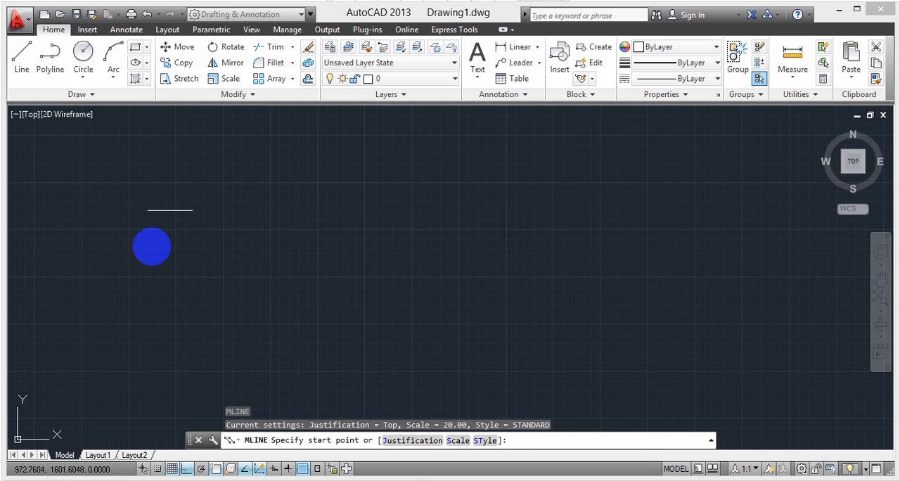
click(203, 242)
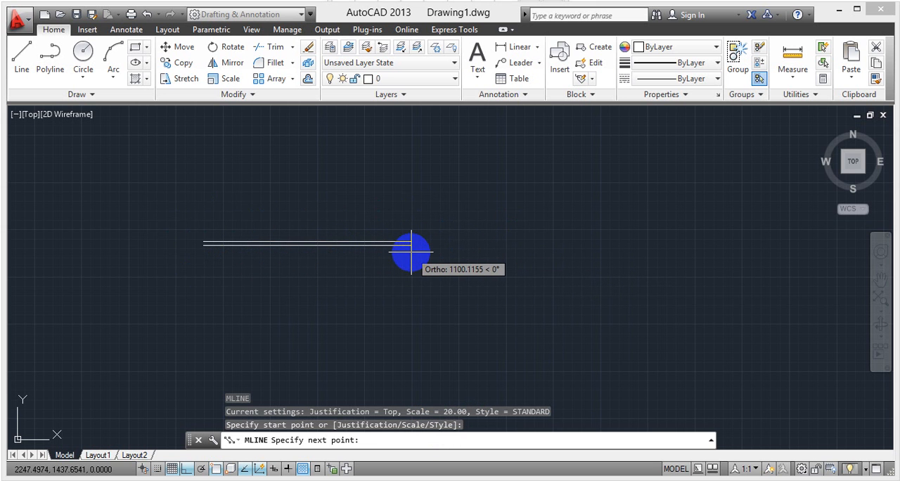
key(F8)
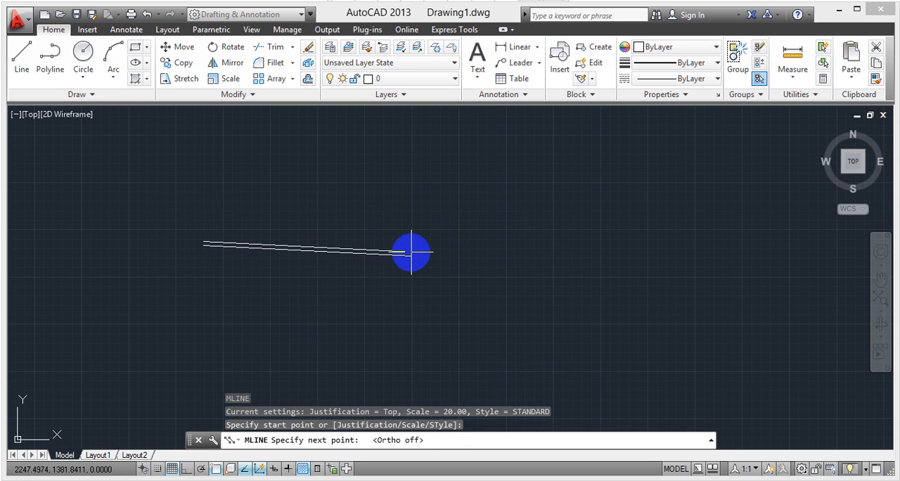
click(353, 197)
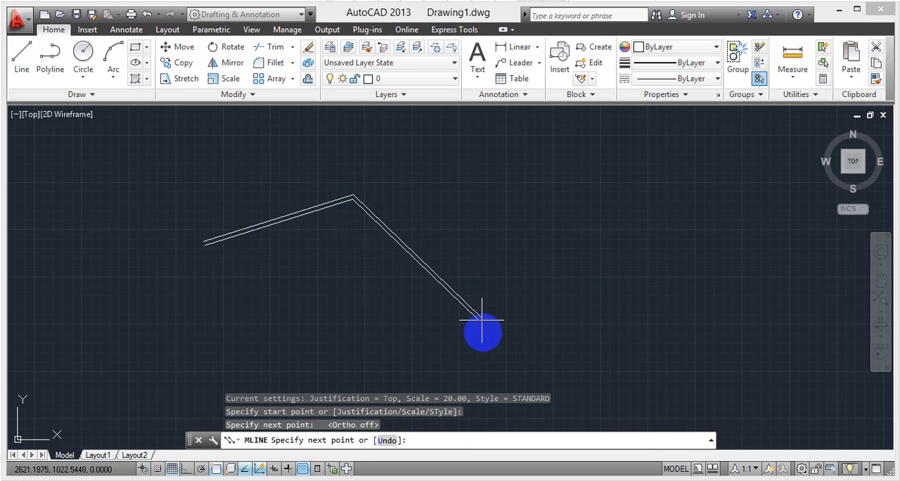
click(484, 337)
click(698, 182)
click(416, 143)
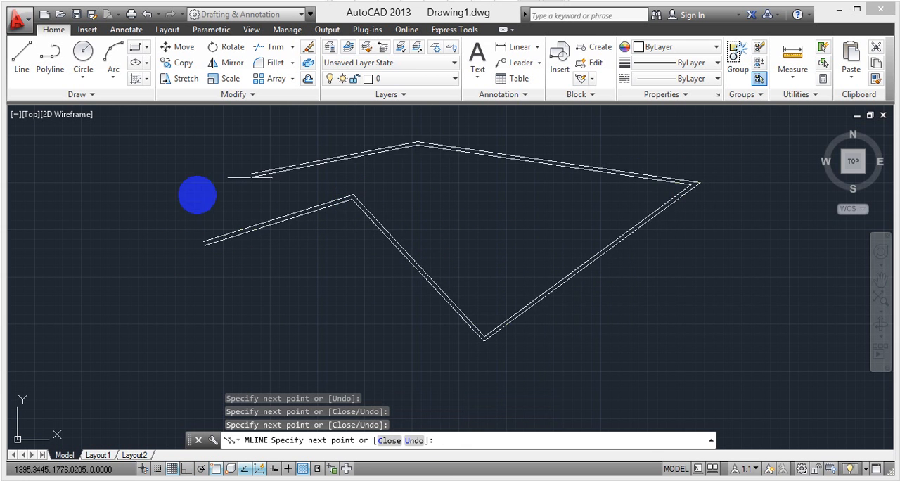
click(180, 210)
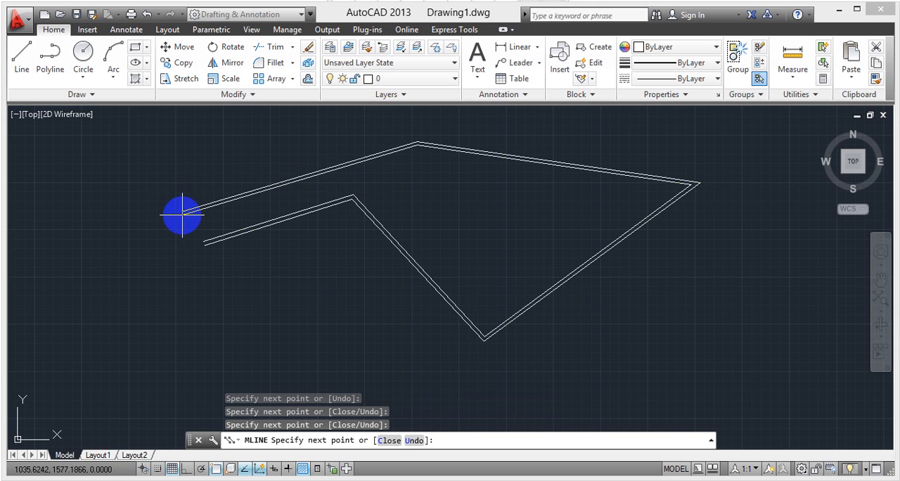
- Continue the multiline down and around beneath the zigzag, turn back at the far right, and end it inside the shape near its start
click(172, 283)
click(295, 276)
click(432, 381)
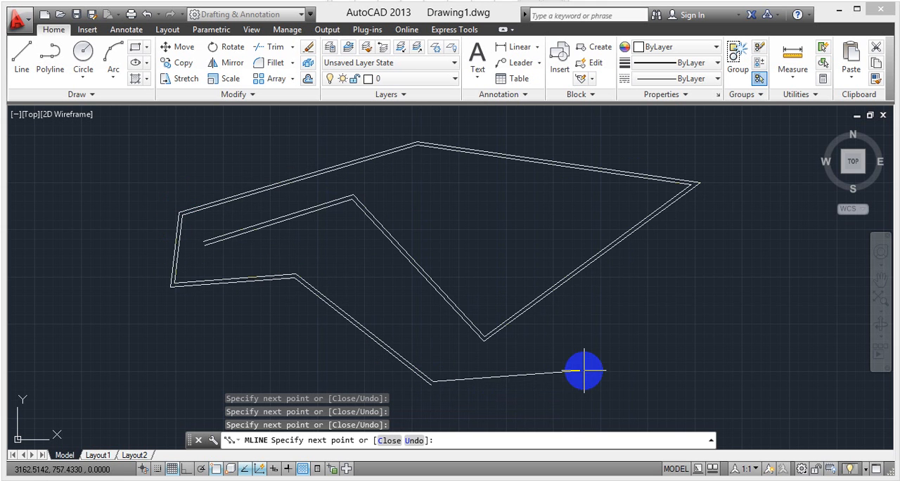
click(586, 372)
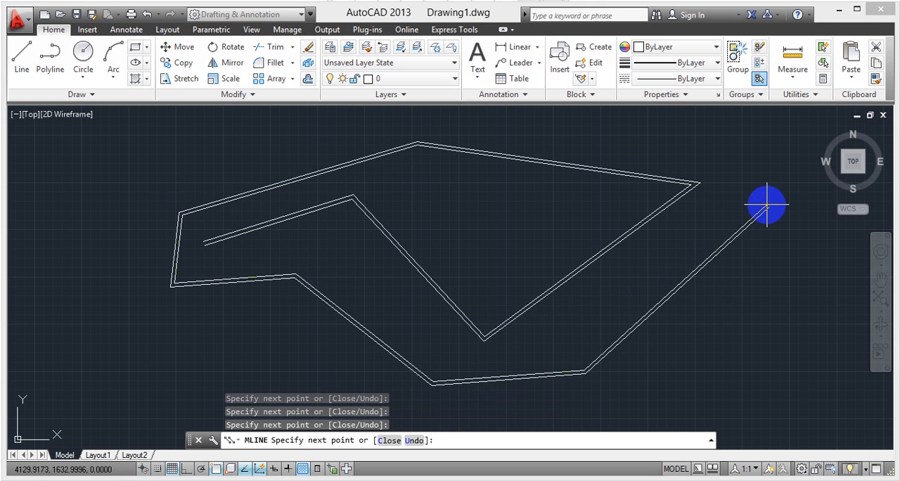
click(769, 204)
click(763, 166)
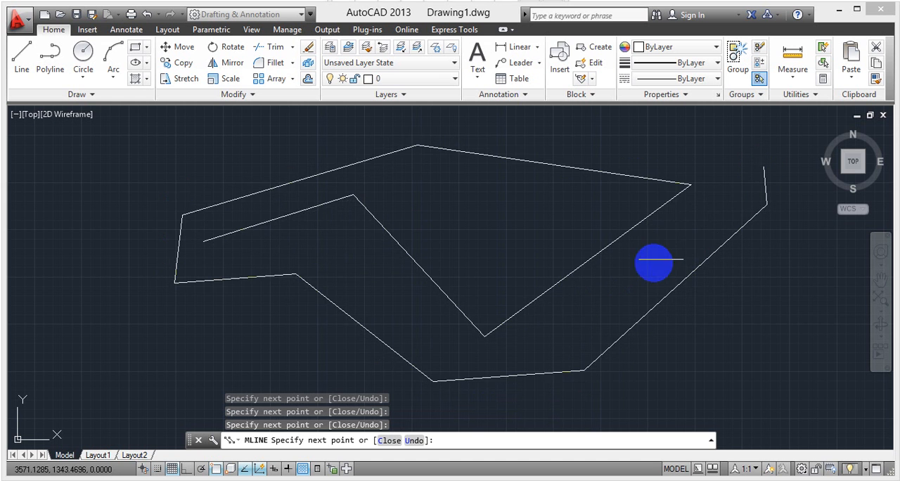
click(652, 262)
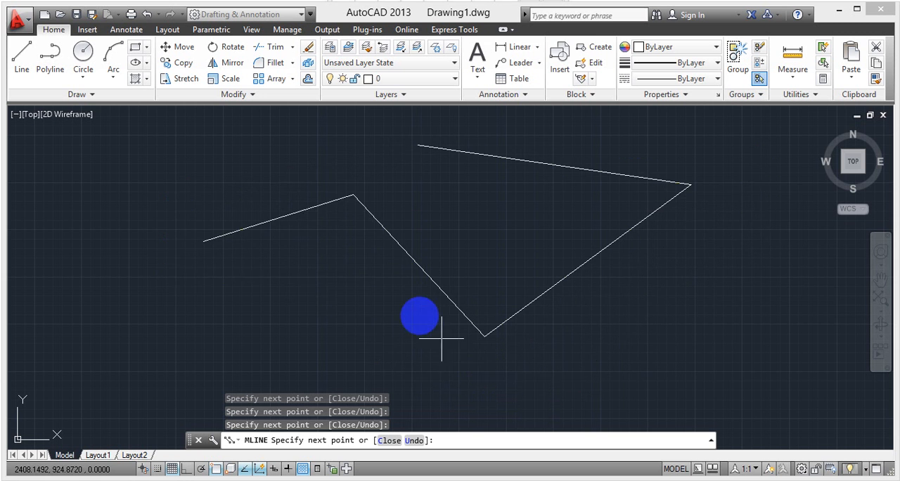
click(350, 251)
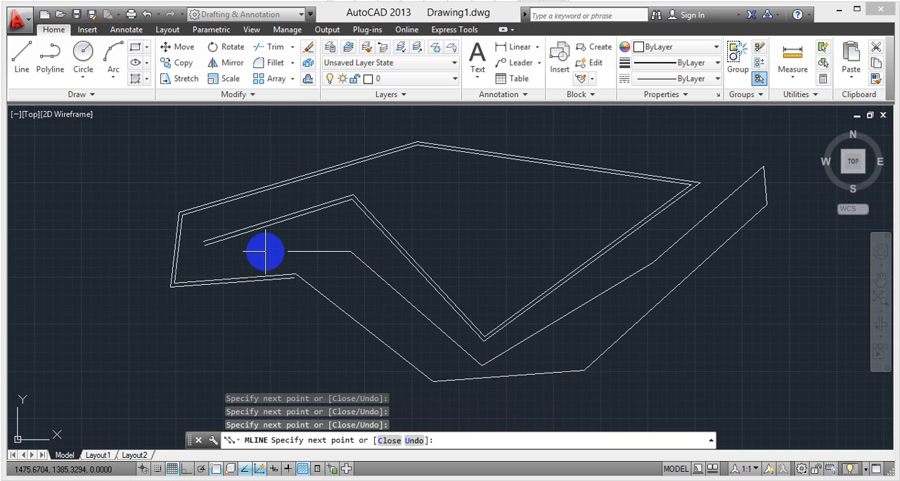
click(265, 251)
key(Escape)
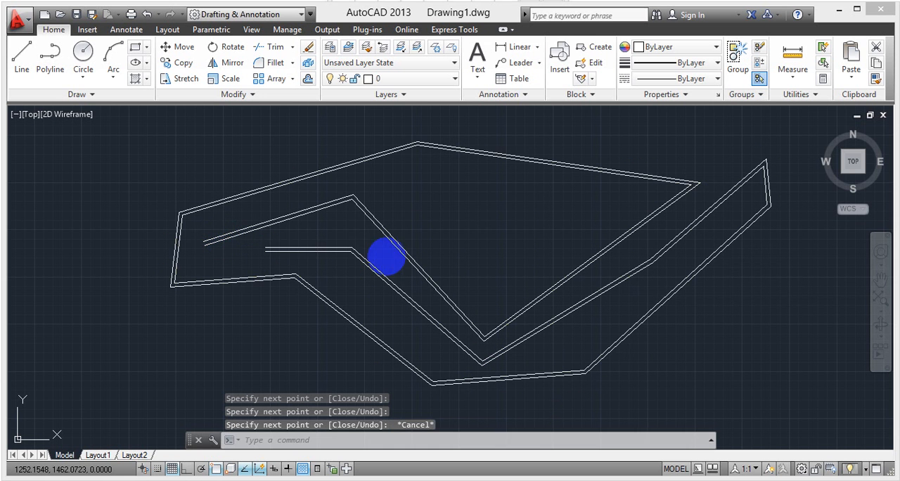
- Erase the entire freehand multiline from the drawing
mouse_move(700, 336)
middle_down()
mouse_move(603, 328)
mouse_move(616, 300)
middle_up()
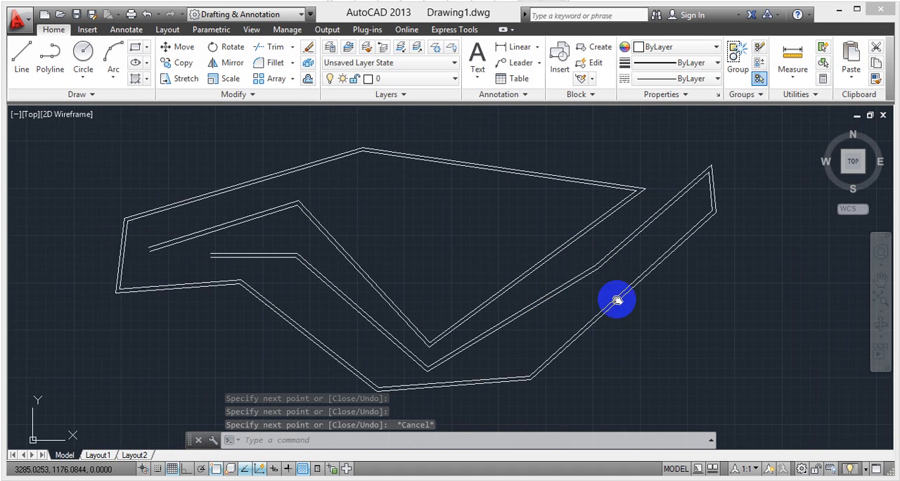
scroll(605, 295, down, 4)
click(329, 206)
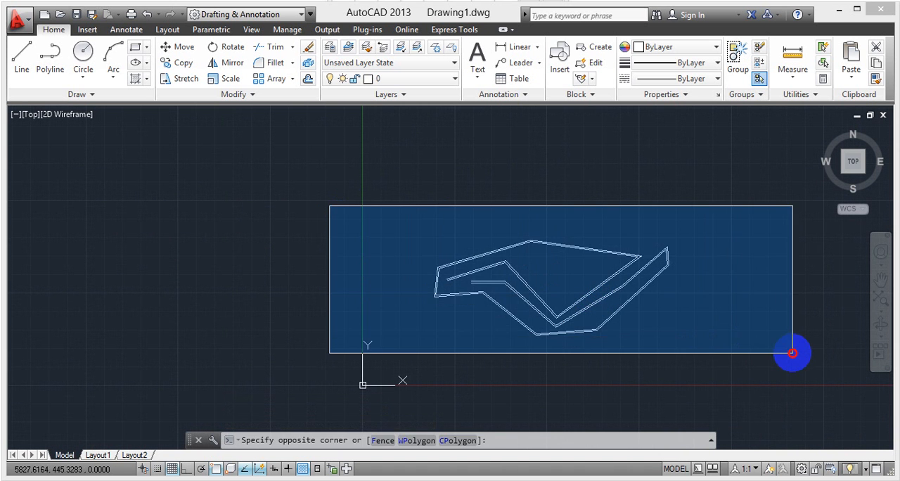
click(792, 353)
key(Delete)
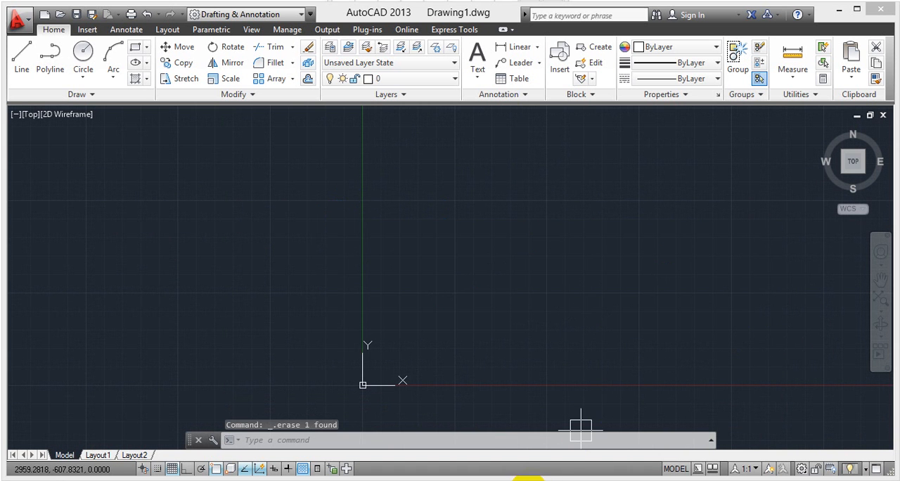
- Draw a second, seven-segment multiline that zigzags right, loops back over the top to the left, and ends near the origin
click(454, 285)
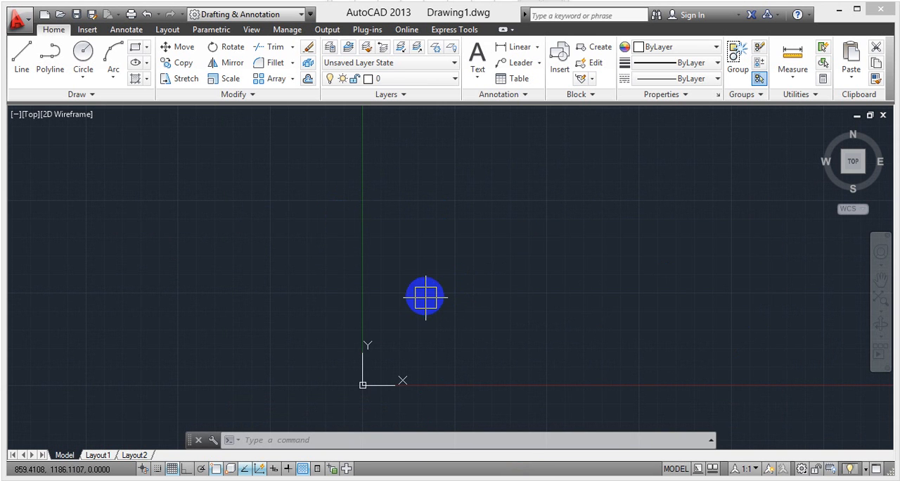
text(ml)
key(Return)
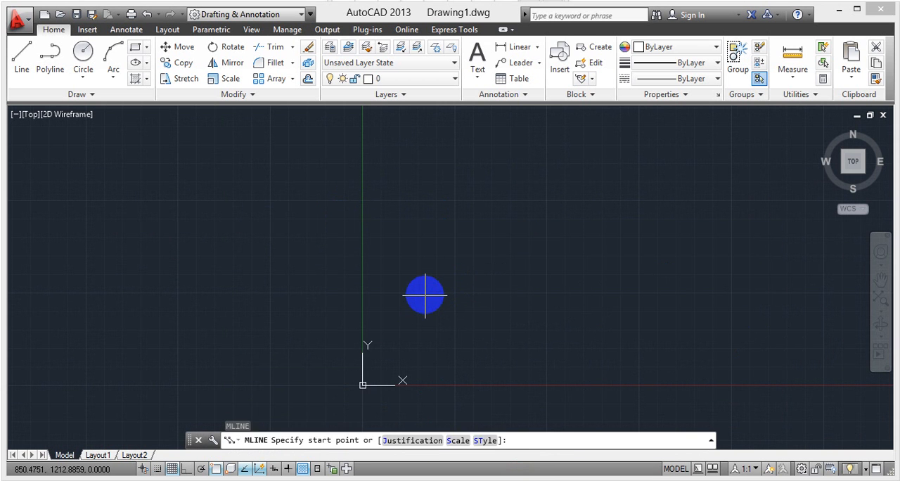
click(215, 308)
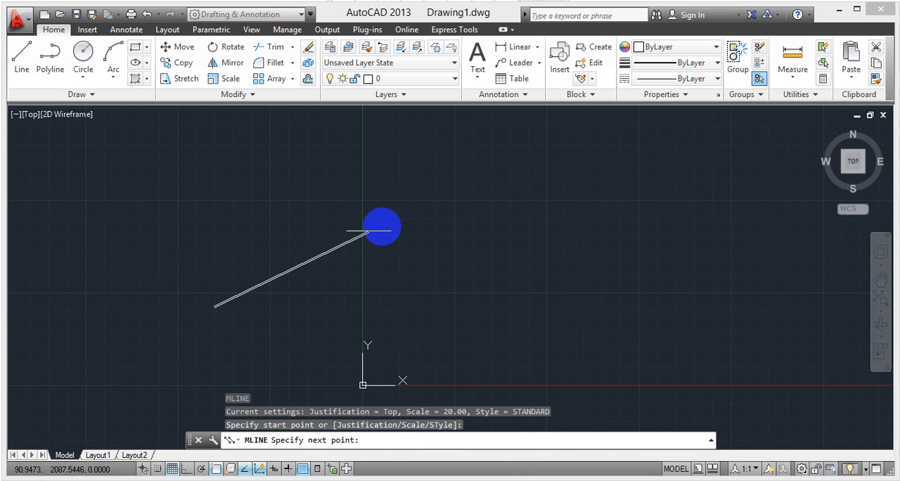
click(385, 226)
click(501, 334)
click(641, 209)
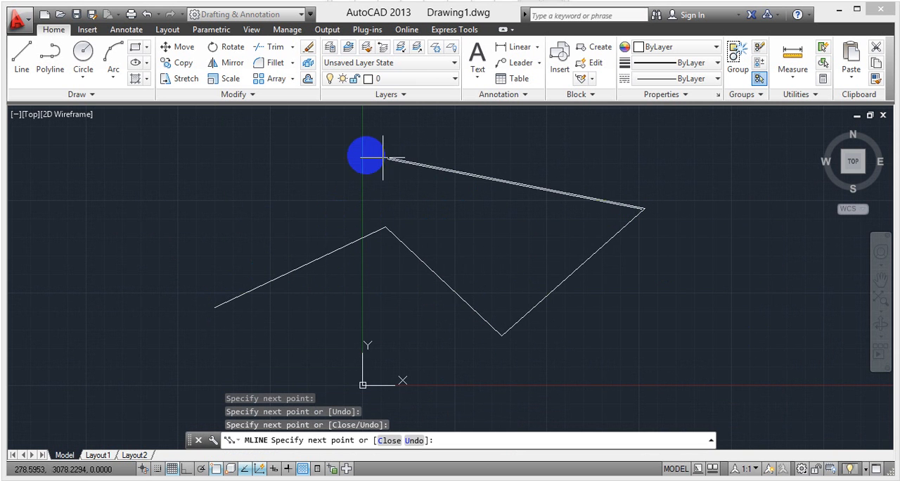
click(365, 153)
click(120, 261)
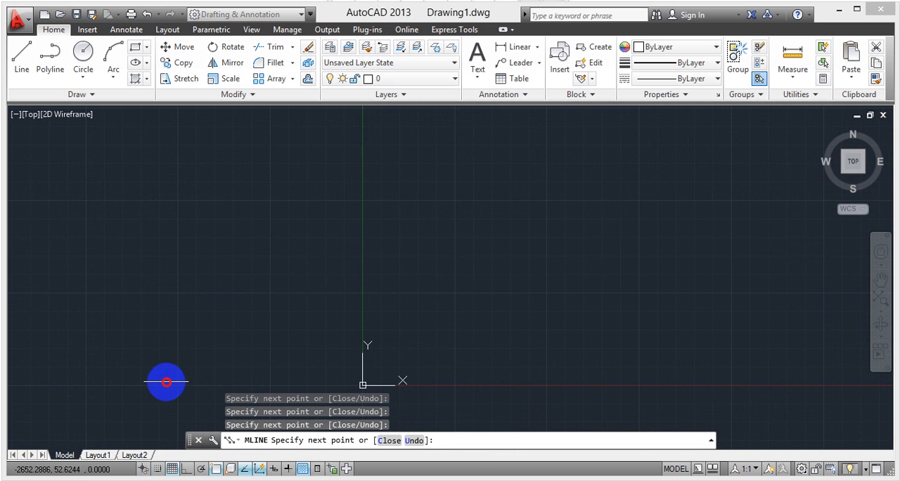
click(166, 381)
click(360, 314)
key(Escape)
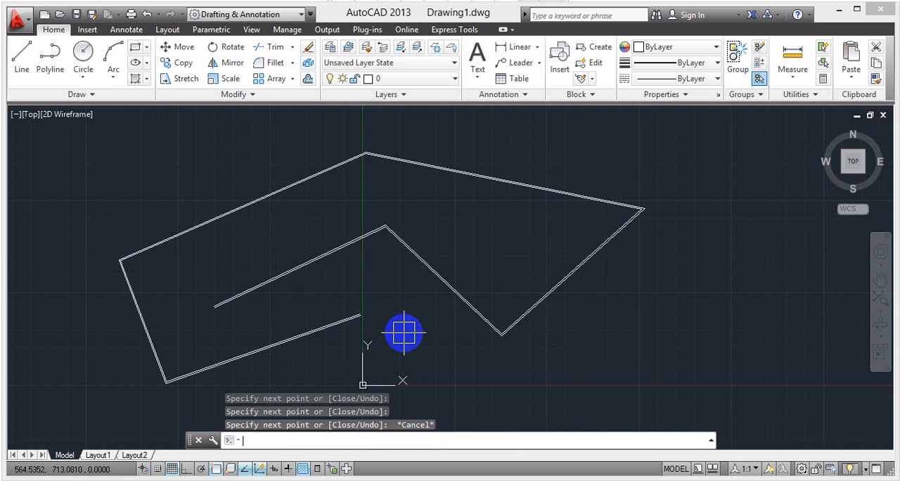
- Examine the second multiline's lower corner close up, checking the parallel line spacing and whether both lines highlight as one object
scroll(539, 338, up, 7)
middle_drag(291, 328, 478, 312)
scroll(487, 292, up, 6)
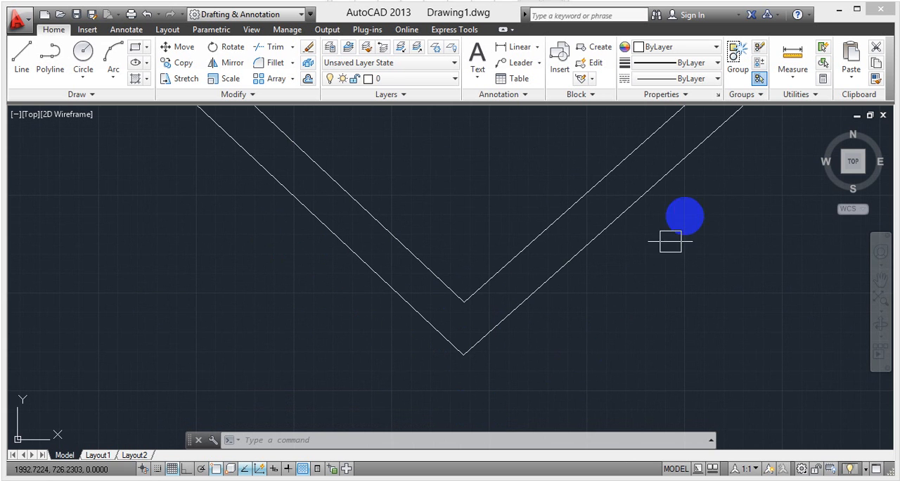
middle_drag(642, 296, 533, 381)
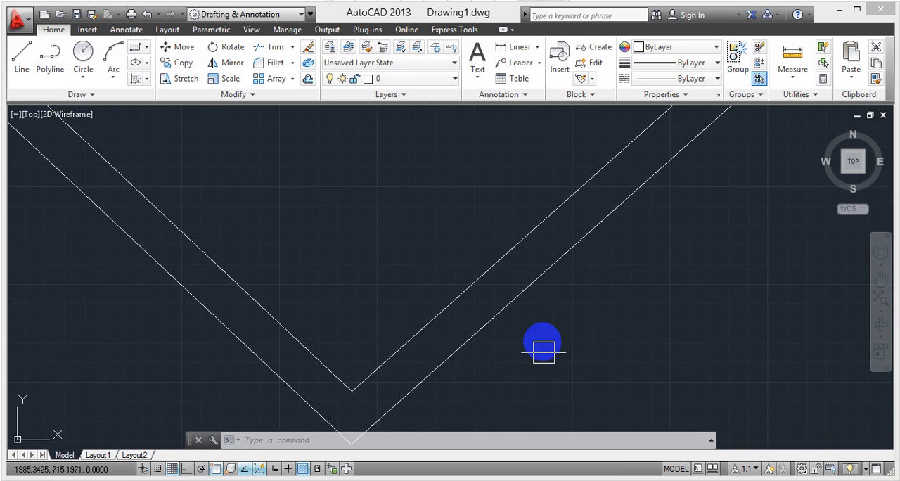
scroll(543, 341, down, 4)
middle_drag(577, 333, 471, 416)
scroll(542, 304, down, 3)
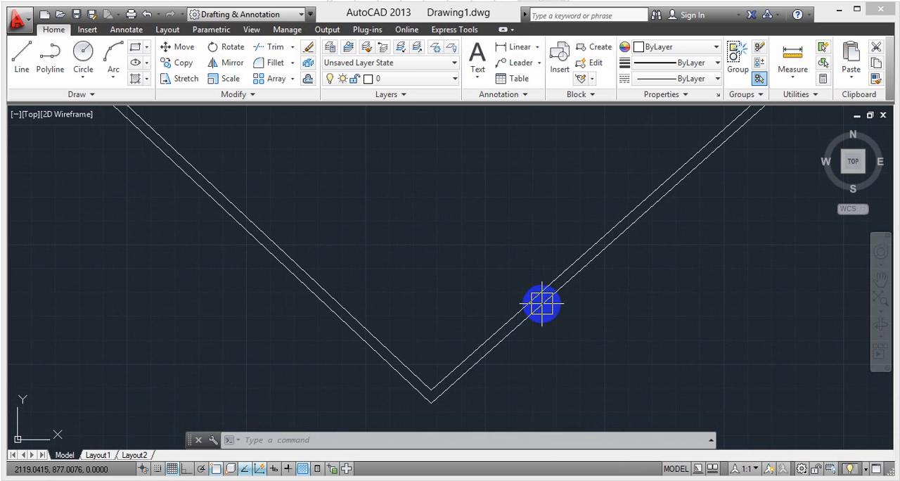
mouse_move(542, 303)
middle_down()
mouse_move(478, 286)
mouse_move(515, 262)
middle_up()
scroll(397, 343, up, 4)
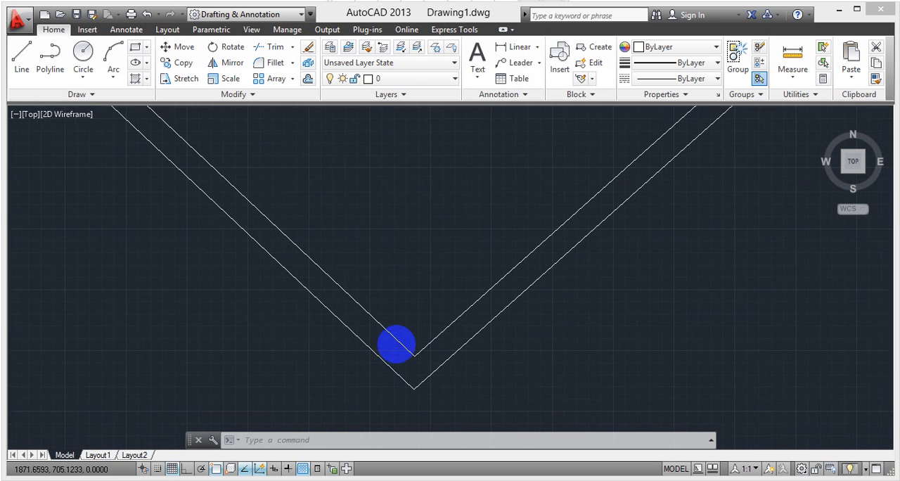
click(434, 365)
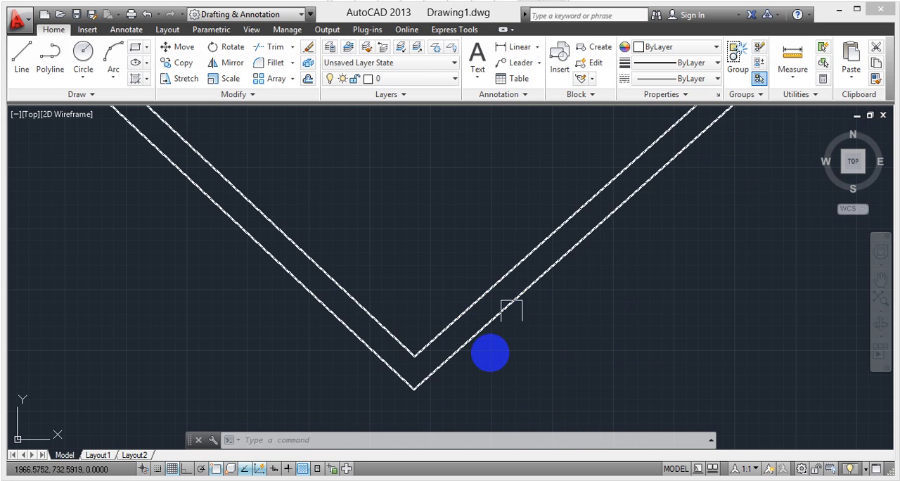
key(Escape)
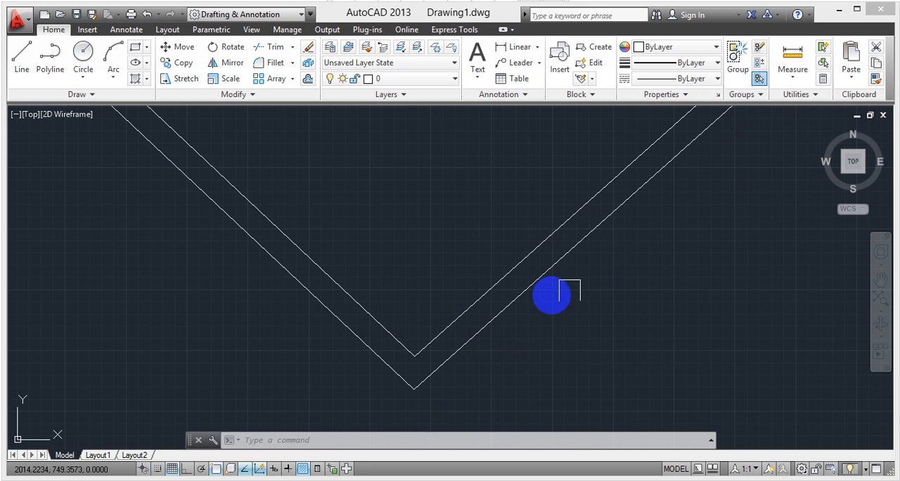
click(413, 352)
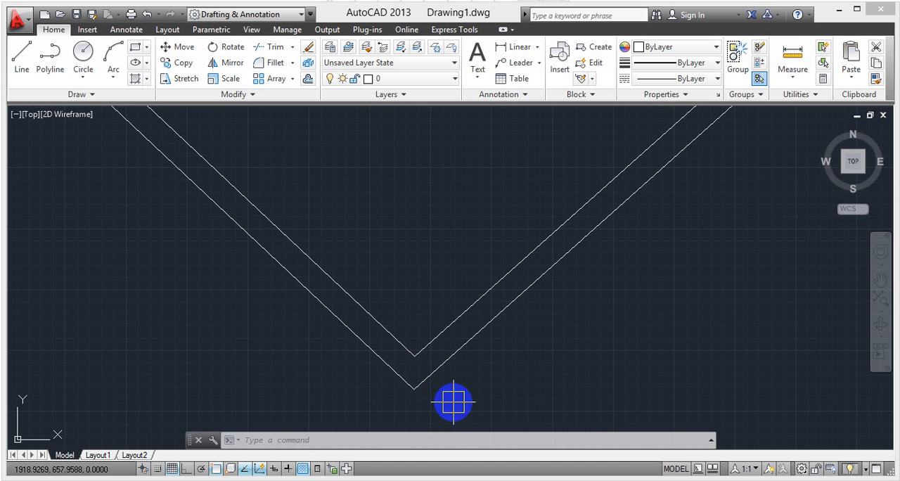
mouse_move(394, 381)
middle_down()
mouse_move(426, 386)
mouse_move(471, 362)
middle_up()
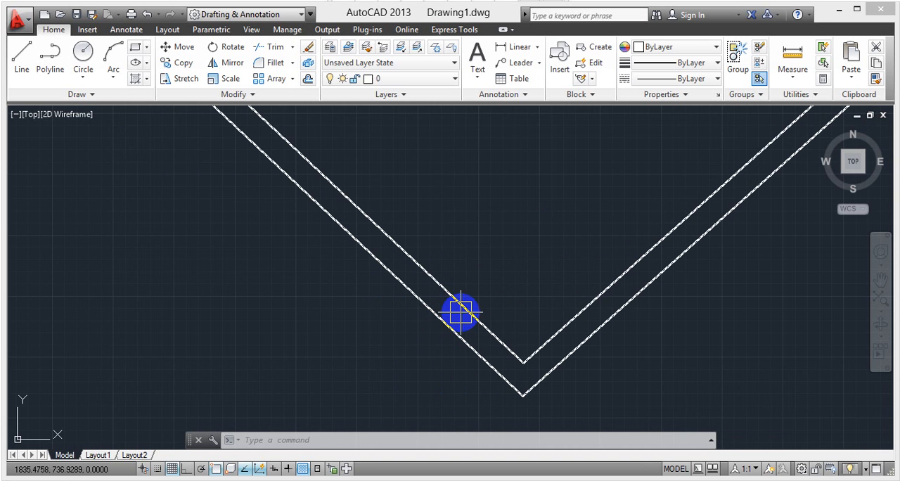
mouse_move(459, 311)
middle_down()
mouse_move(528, 317)
mouse_move(476, 319)
middle_up()
- Erase the second multiline completely from the drawing
key(ctrl+z)
key(ctrl+z)
key(ctrl+z)
scroll(476, 315, down, 8)
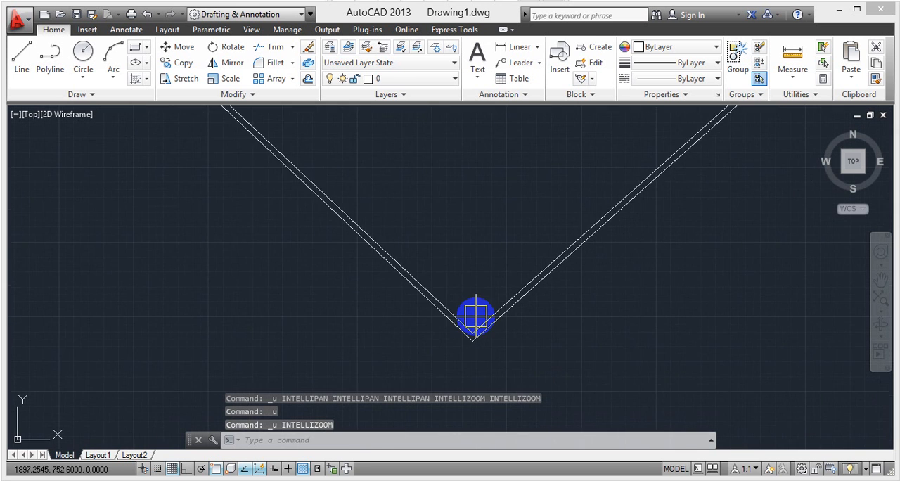
click(121, 152)
click(613, 415)
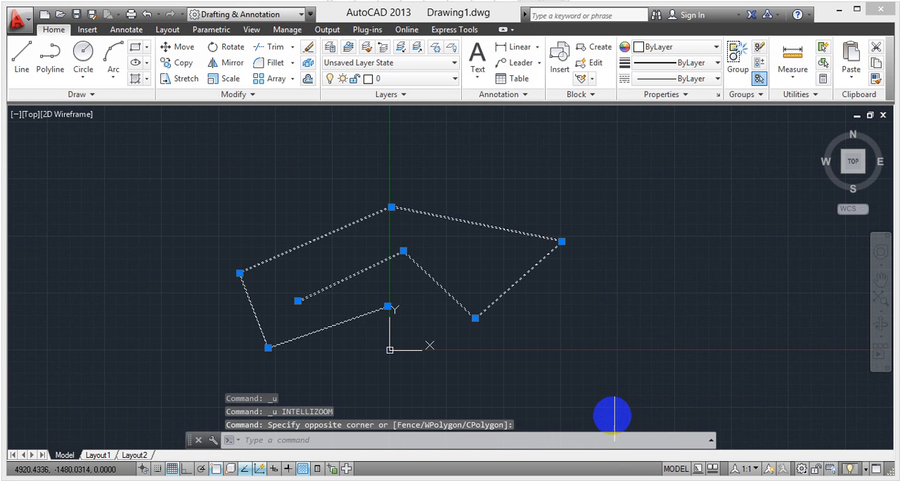
key(Delete)
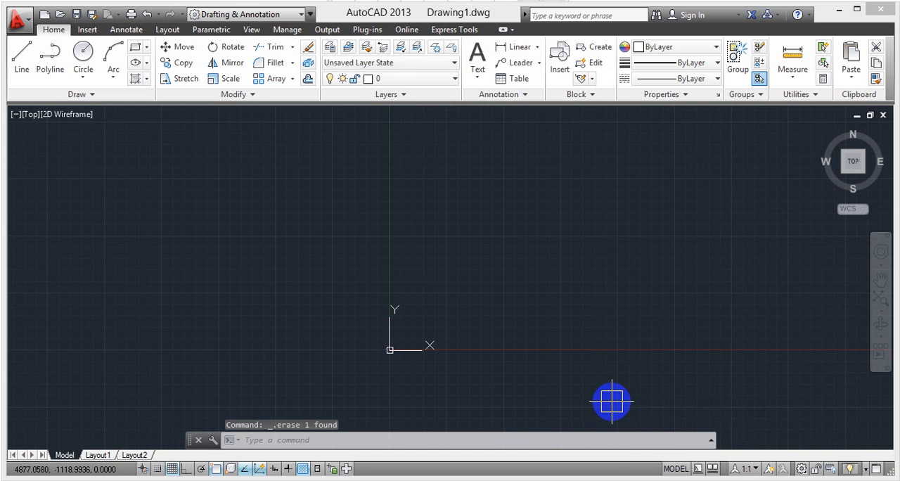
- Turn on the clean screen display and start a multiline with its justification set to Top
key(ctrl+0)
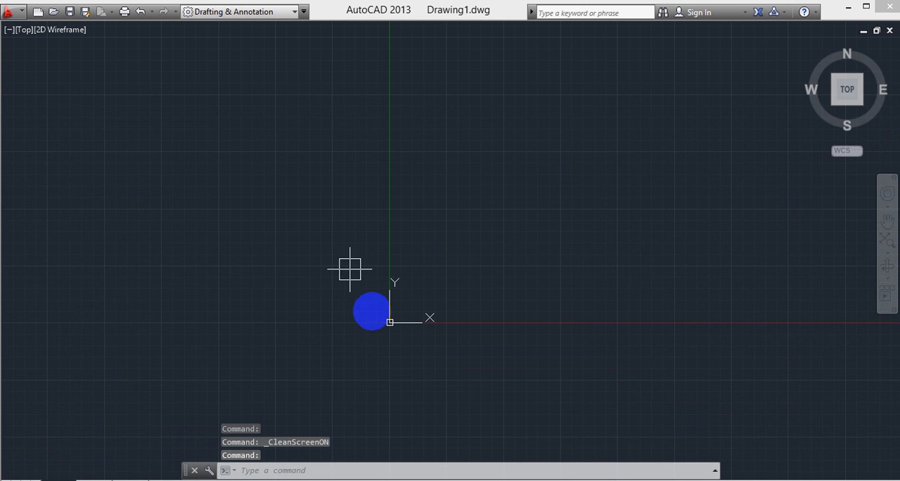
text(ml)
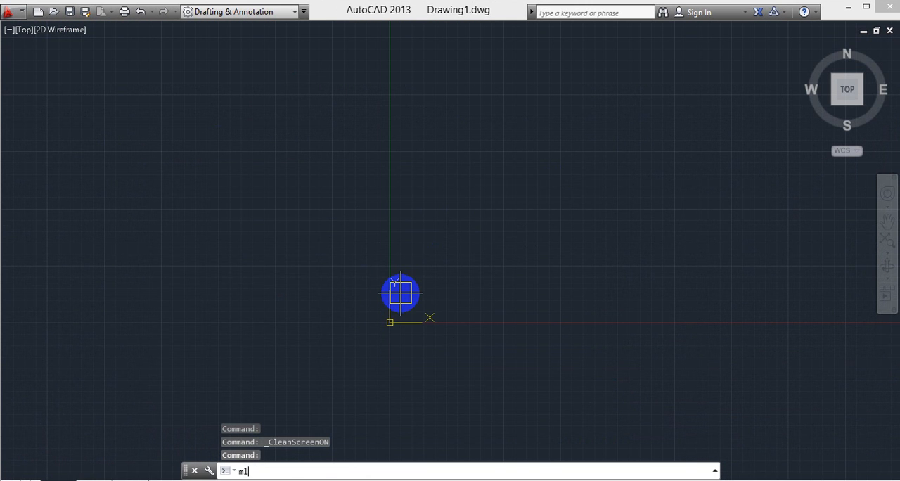
key(Return)
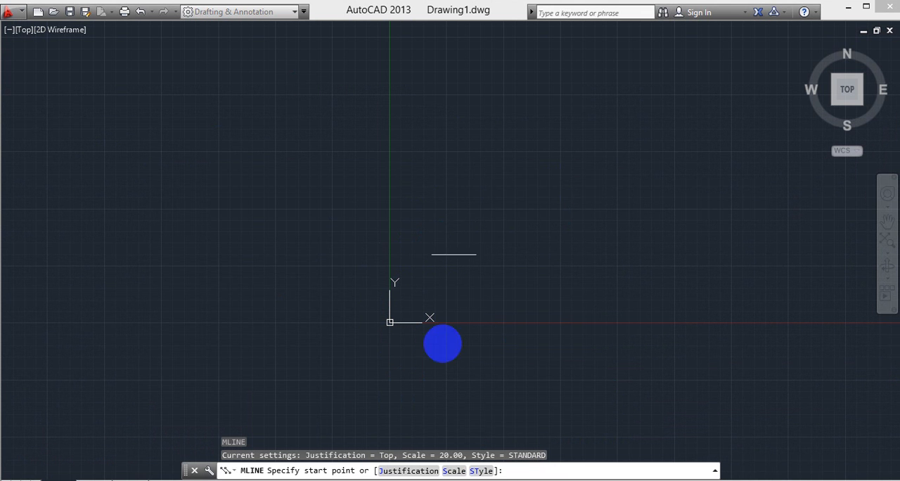
click(380, 471)
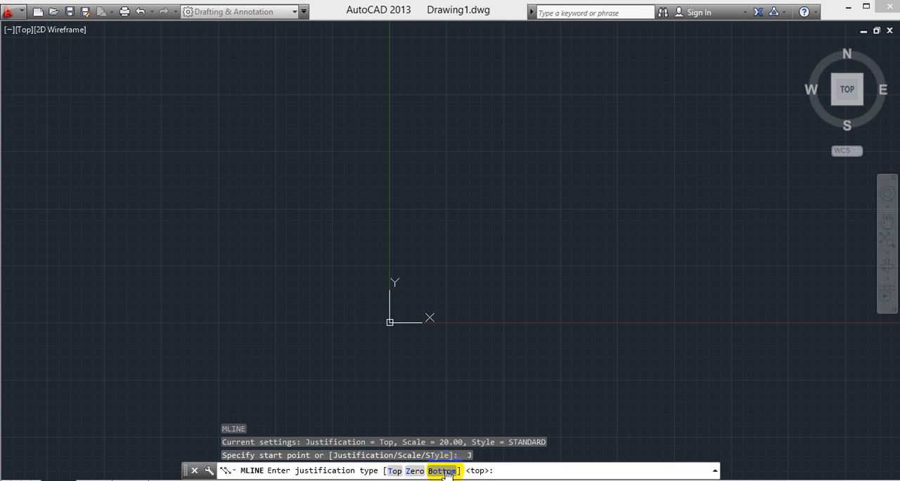
click(394, 472)
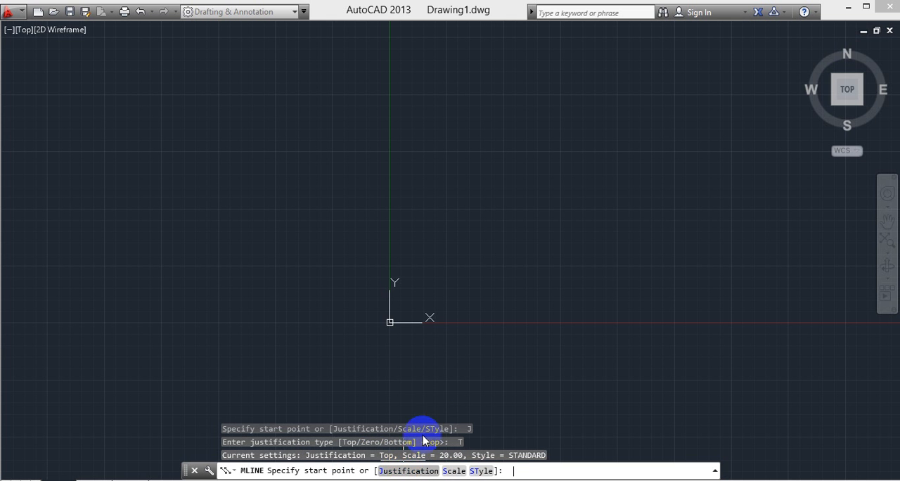
- Draw a three-segment multiline that rises to the right in two segments and ends with a short downward one
middle_drag(397, 338, 376, 311)
middle_drag(296, 291, 450, 344)
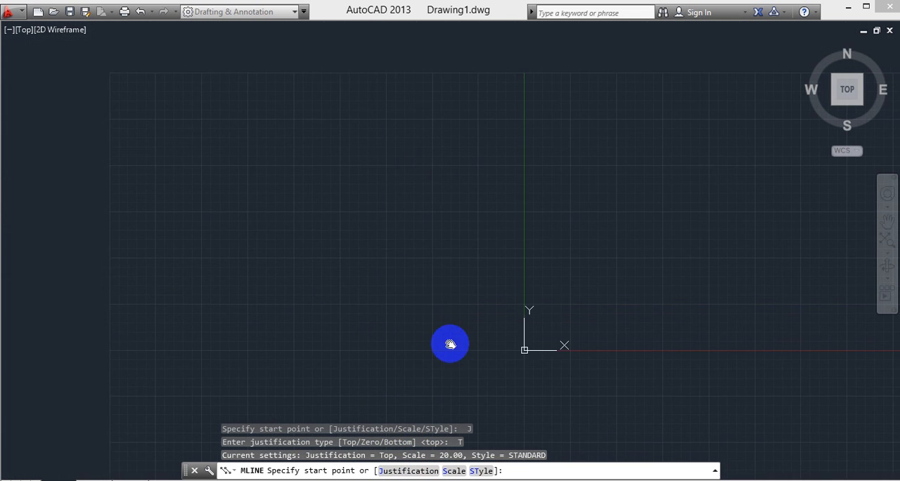
scroll(317, 271, up, 5)
click(159, 318)
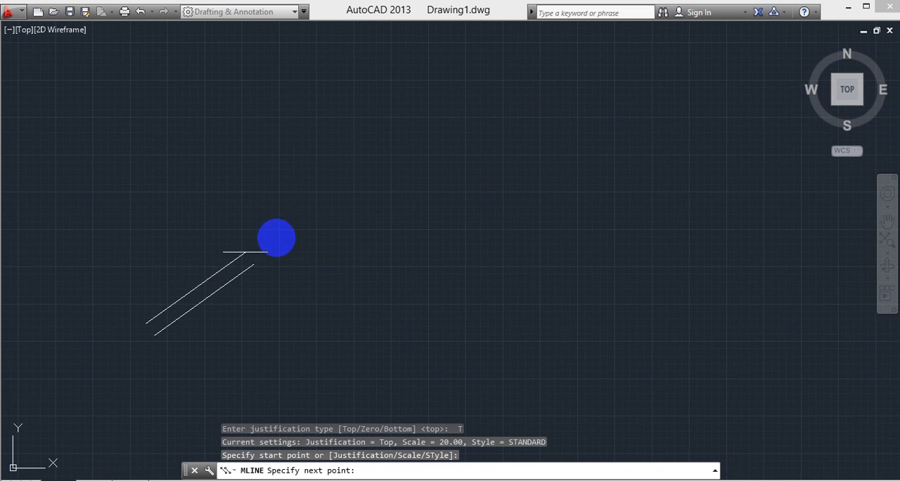
scroll(450, 217, up, 2)
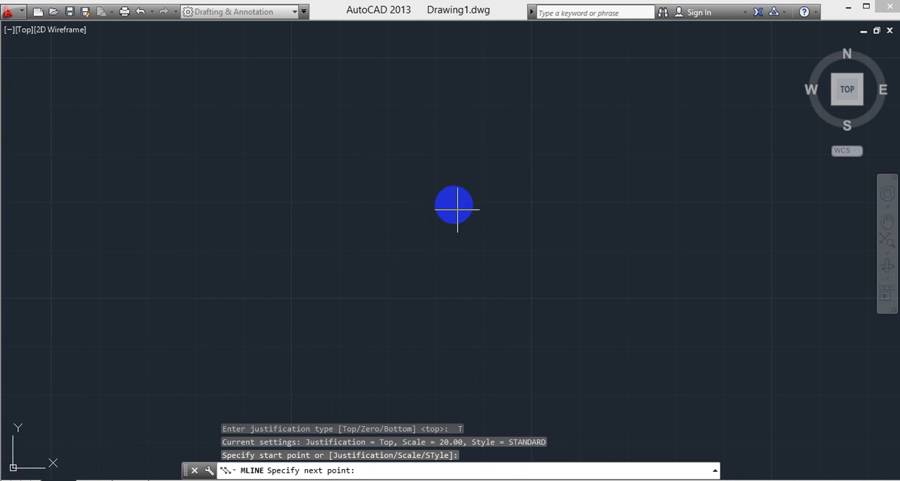
click(388, 203)
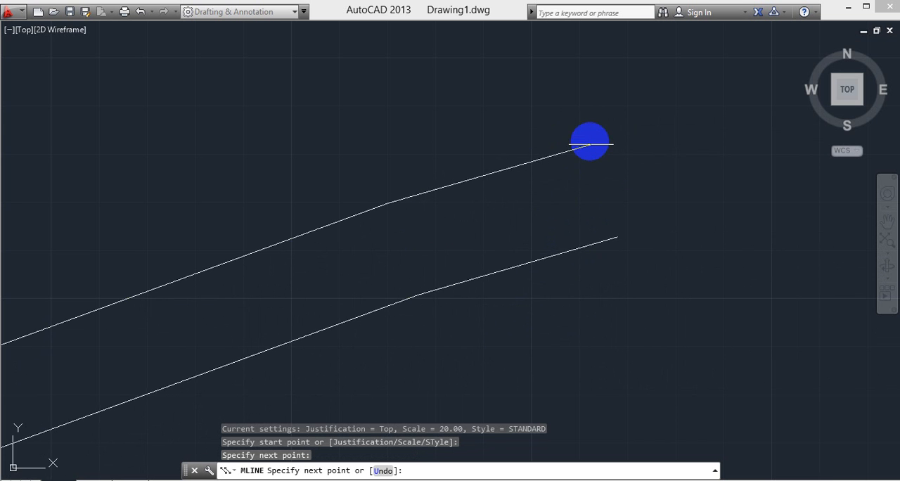
click(589, 141)
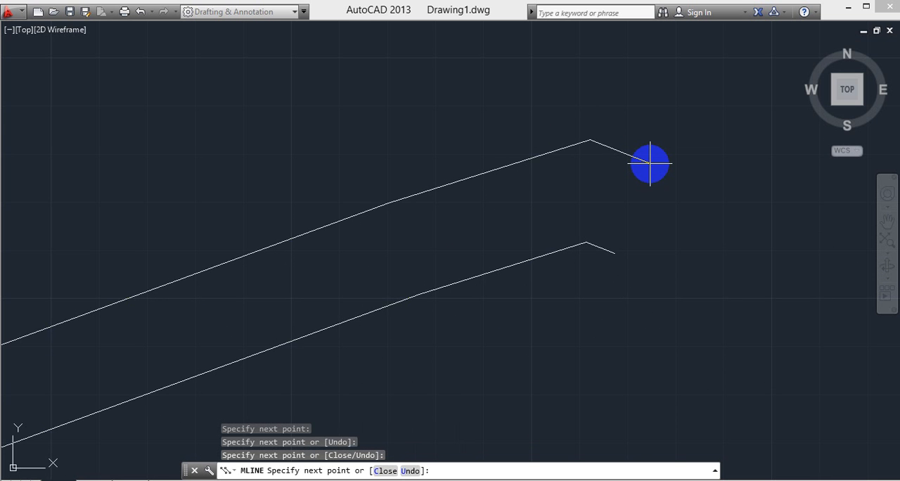
key(Escape)
- Start another multiline and set its justification to Zero
middle_drag(563, 312, 575, 263)
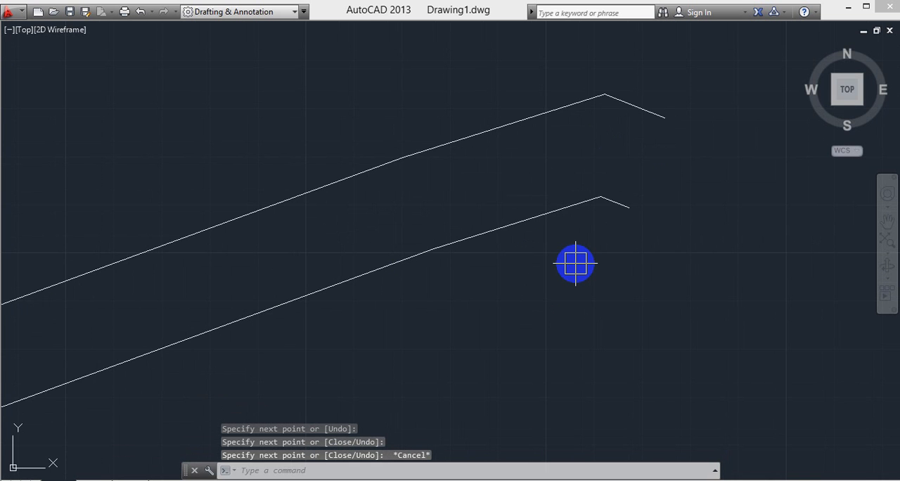
text(M)
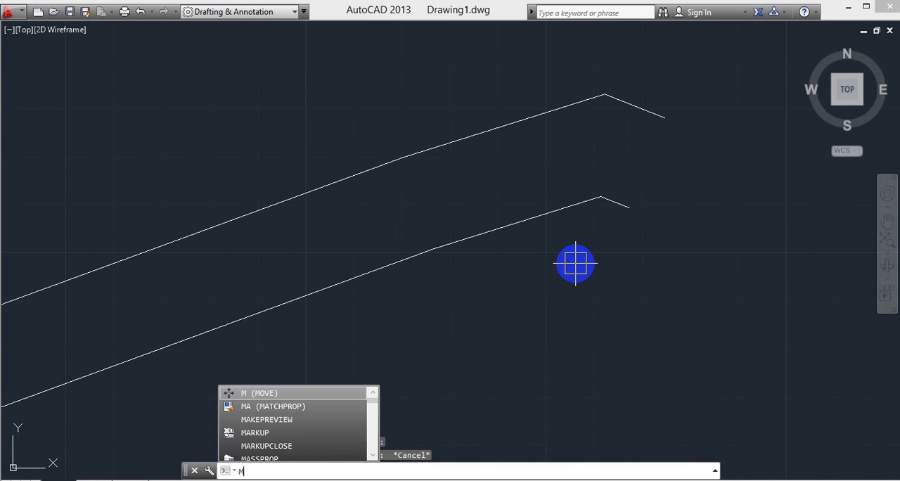
key(Escape)
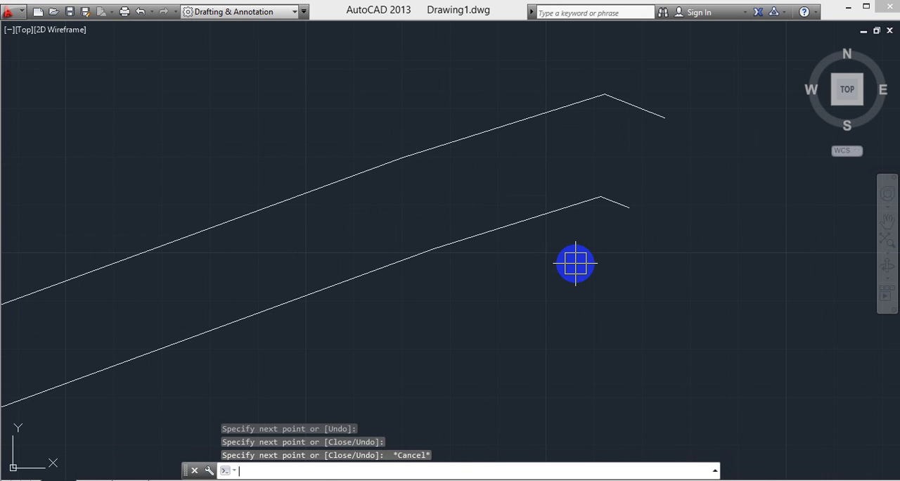
key(Return)
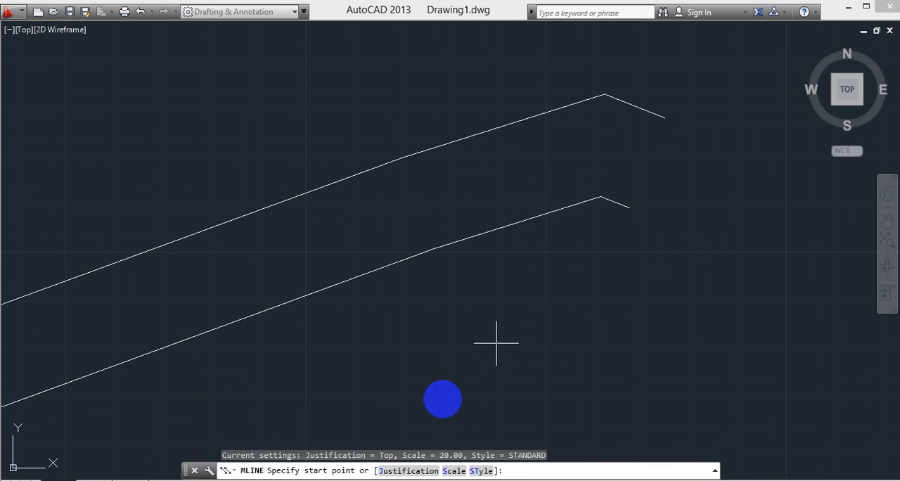
click(408, 471)
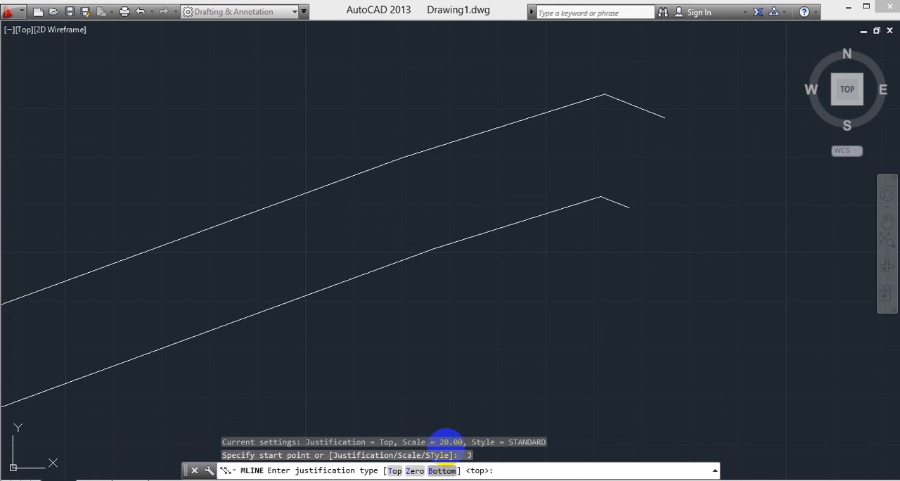
click(415, 473)
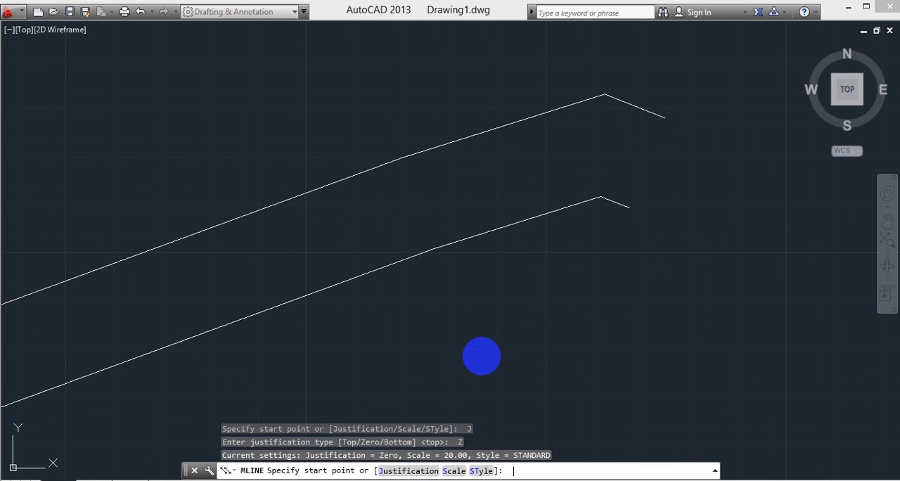
- Draw a seven-segment multiline from just below the first one, running right, dipping down and hooking back over the top to the left
click(482, 347)
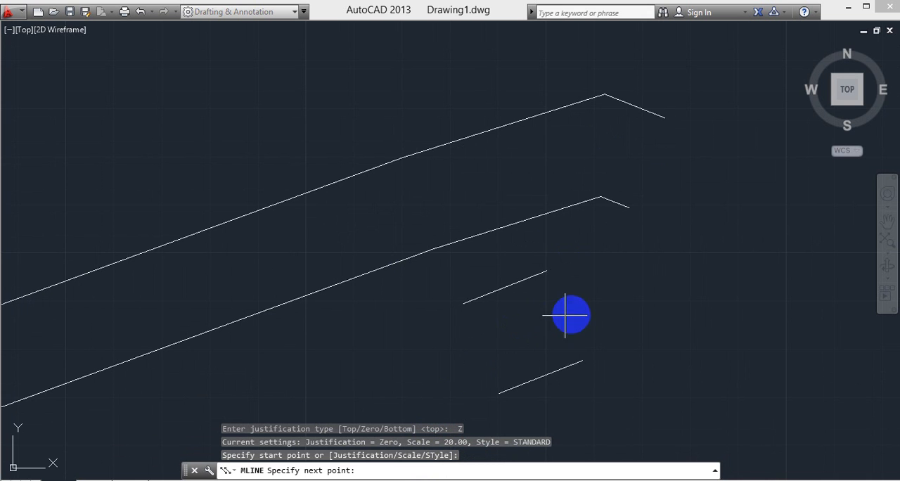
click(599, 297)
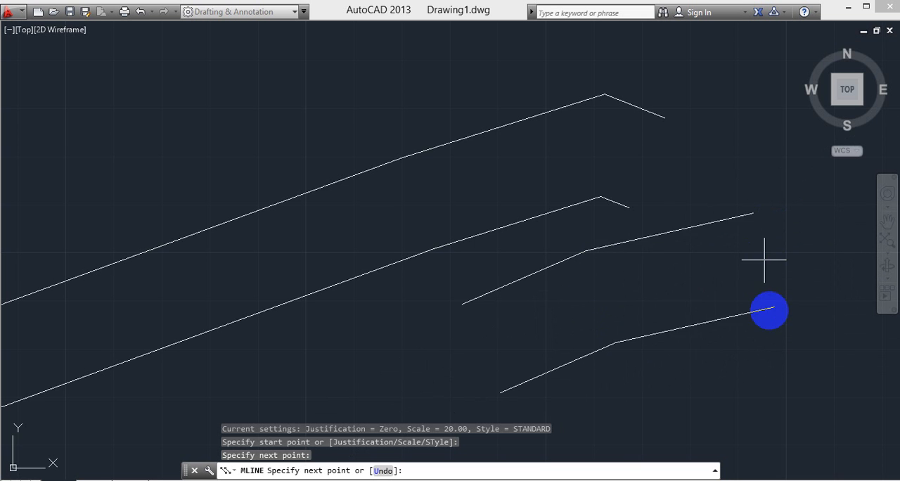
middle_drag(766, 306, 535, 262)
click(535, 259)
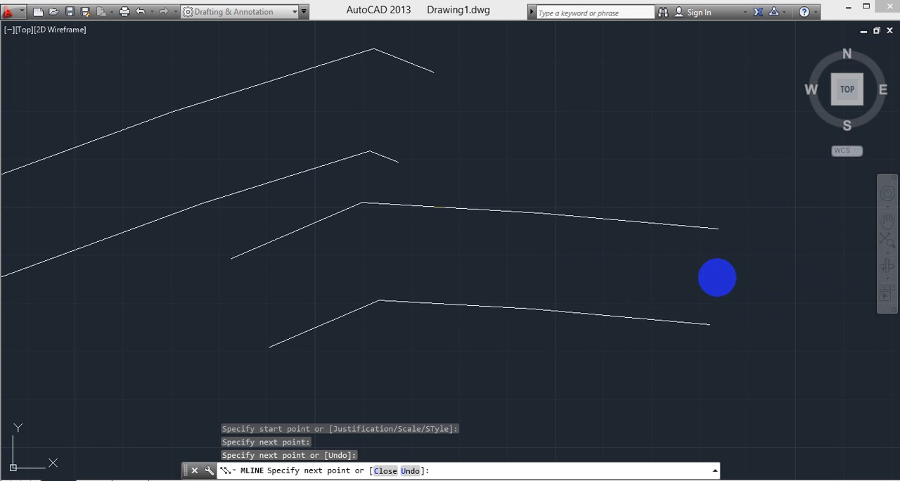
click(734, 266)
middle_drag(745, 318, 436, 288)
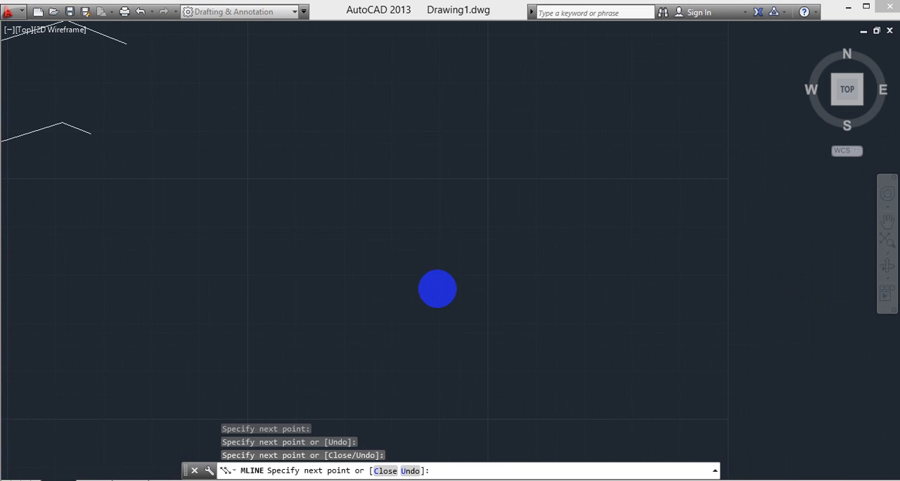
click(475, 374)
click(729, 256)
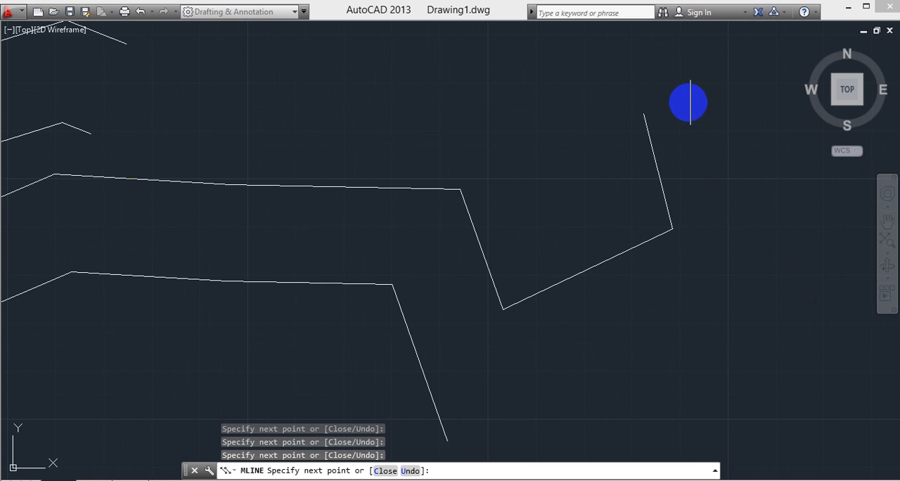
click(512, 91)
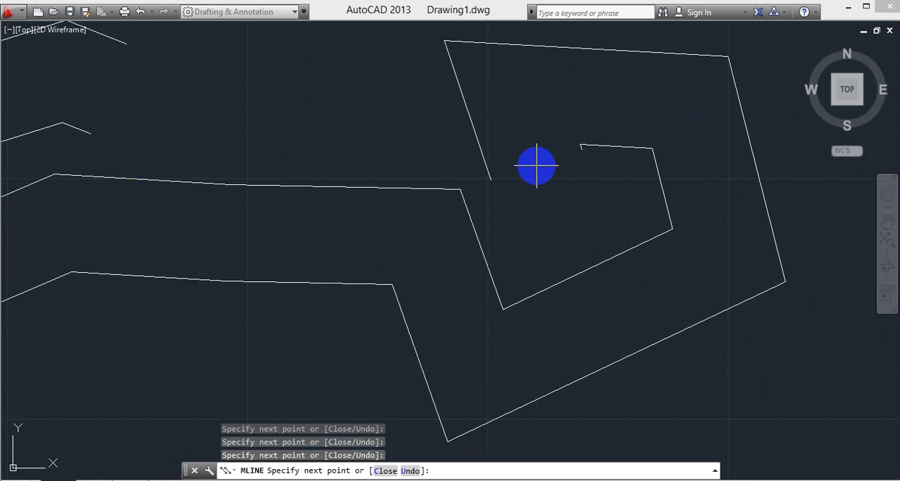
key(Escape)
- Start a third multiline and set its justification to Bottom
middle_drag(524, 241, 570, 221)
text(ml)
key(Return)
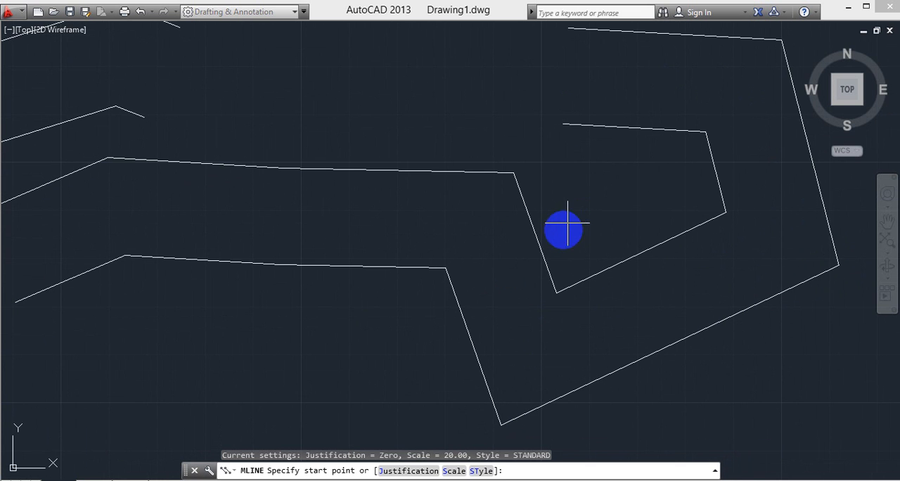
click(398, 471)
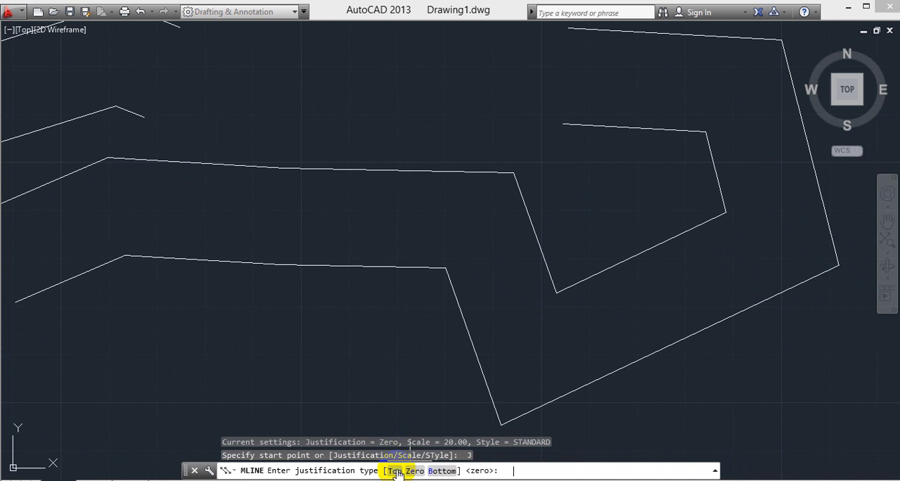
click(441, 470)
- Draw a six-segment zigzag multiline running left to right in the empty area below the hooked multiline
middle_drag(464, 369, 559, 91)
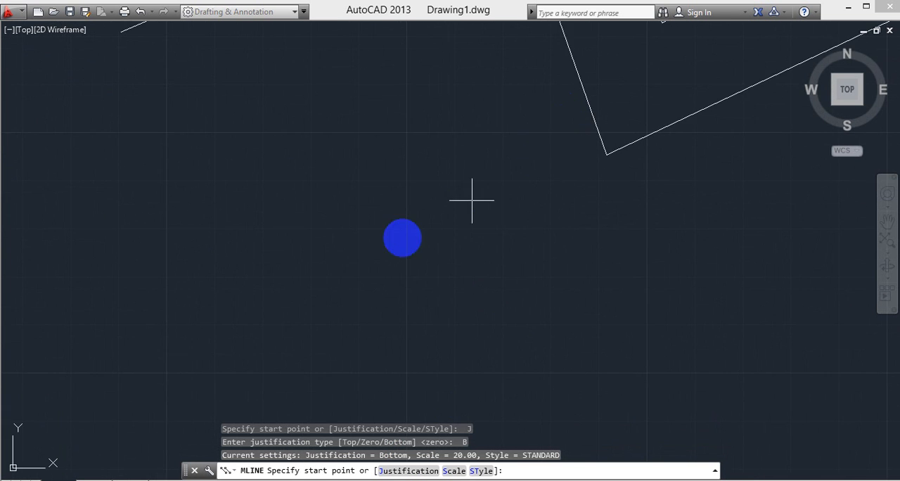
click(294, 285)
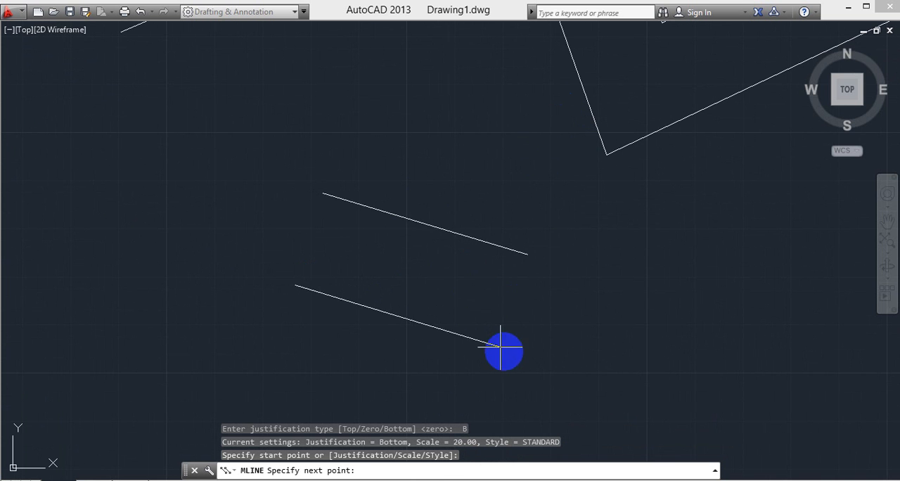
click(503, 350)
click(679, 280)
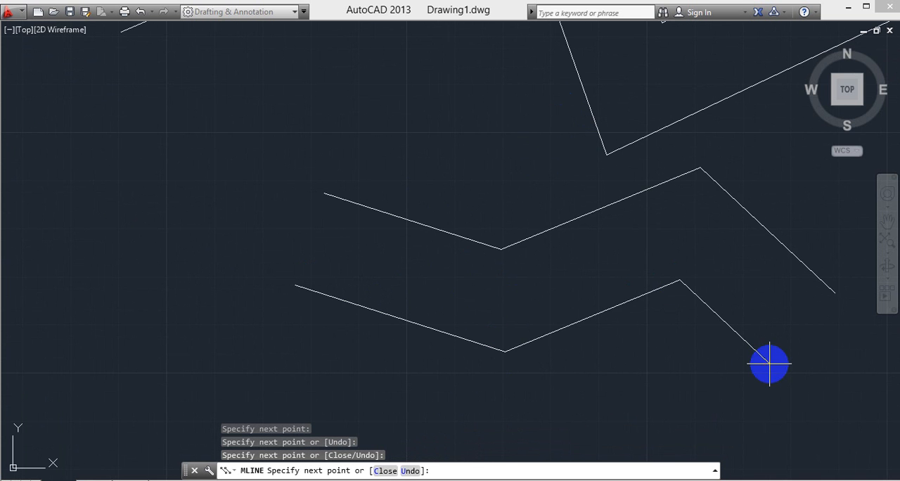
click(769, 364)
middle_drag(769, 363, 548, 356)
click(727, 346)
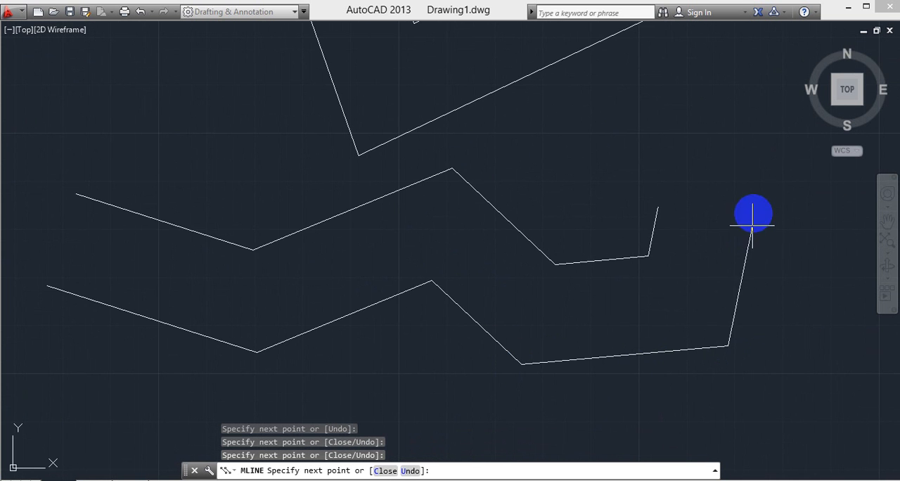
click(758, 196)
click(848, 268)
middle_drag(783, 311, 652, 321)
key(Escape)
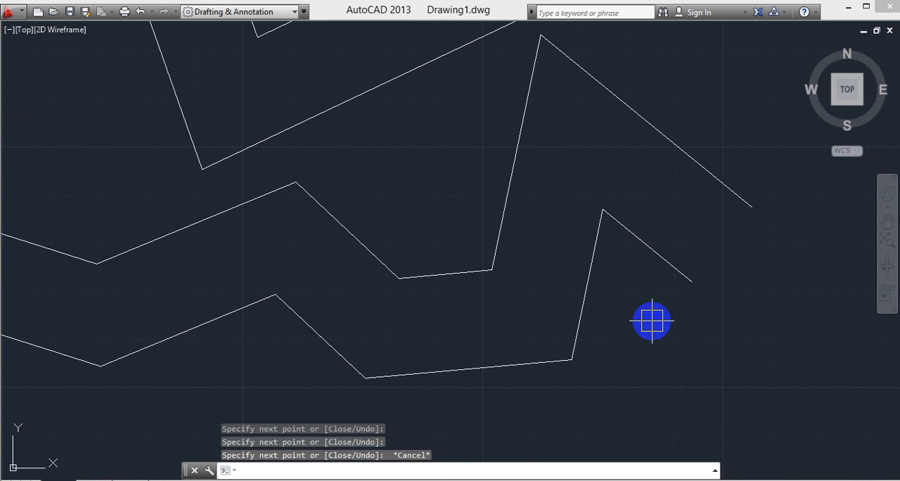
- Undo the zigzag multiline and erase the two remaining multilines from the drawing
key(ctrl+z)
scroll(534, 343, down, 8)
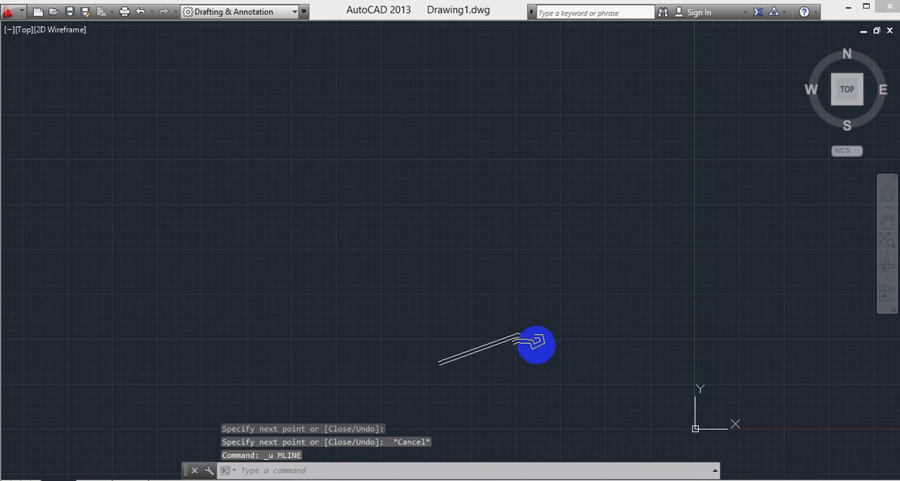
click(362, 311)
click(564, 391)
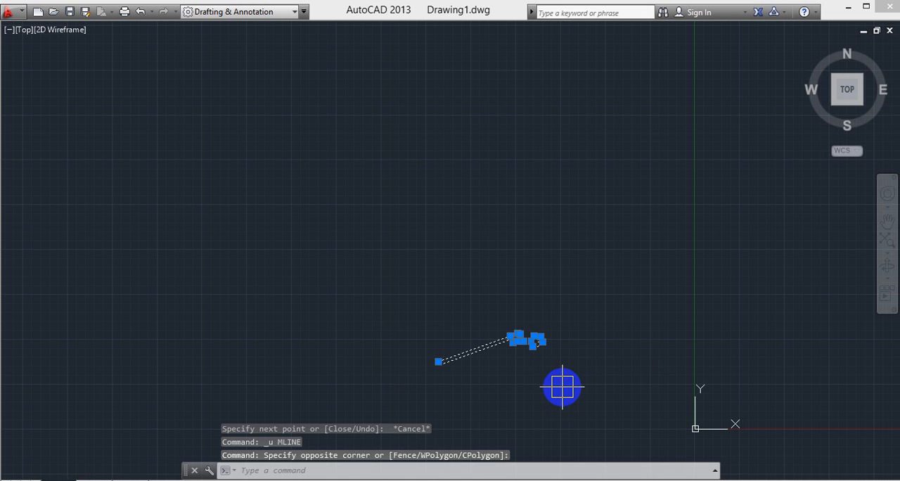
key(Delete)
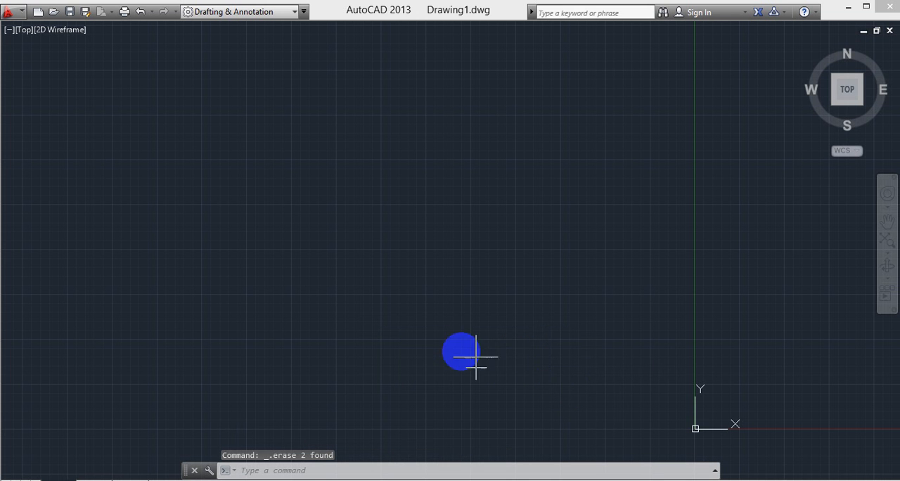
- Start a new multiline in the cleared drawing and set its scale to 30
scroll(448, 290, up, 2)
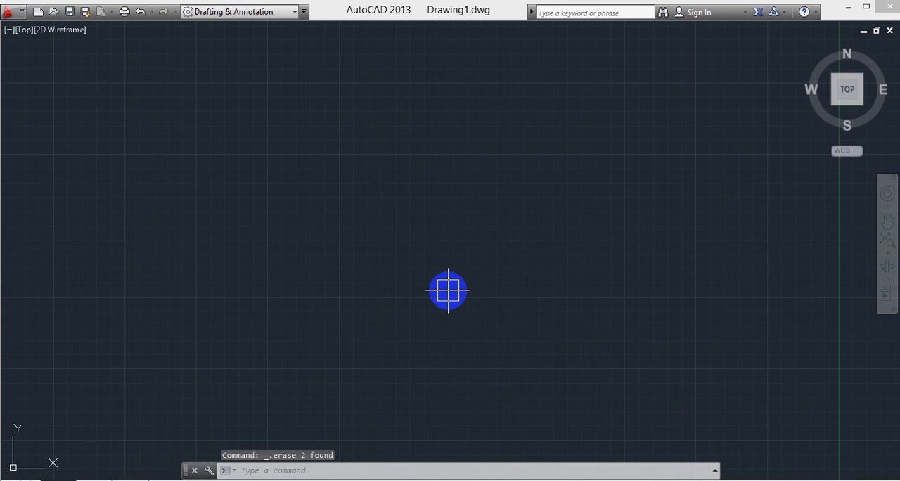
text(ml)
key(Return)
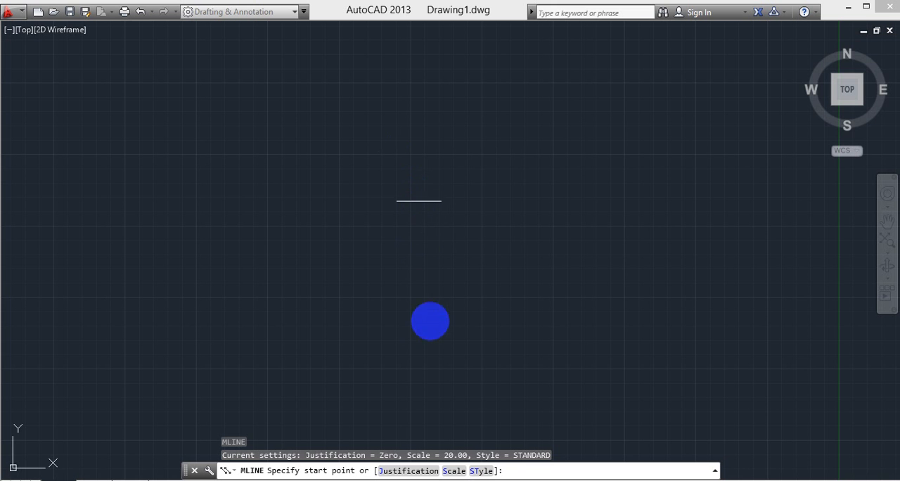
click(492, 471)
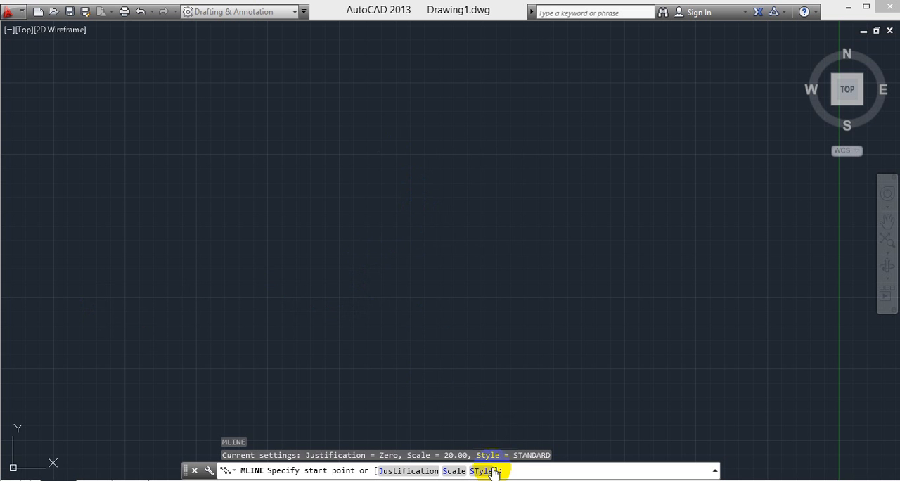
click(452, 471)
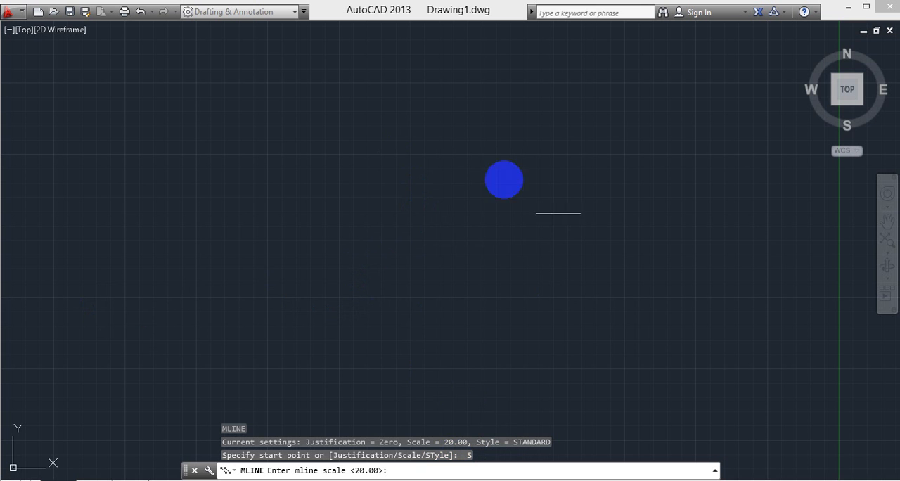
click(357, 471)
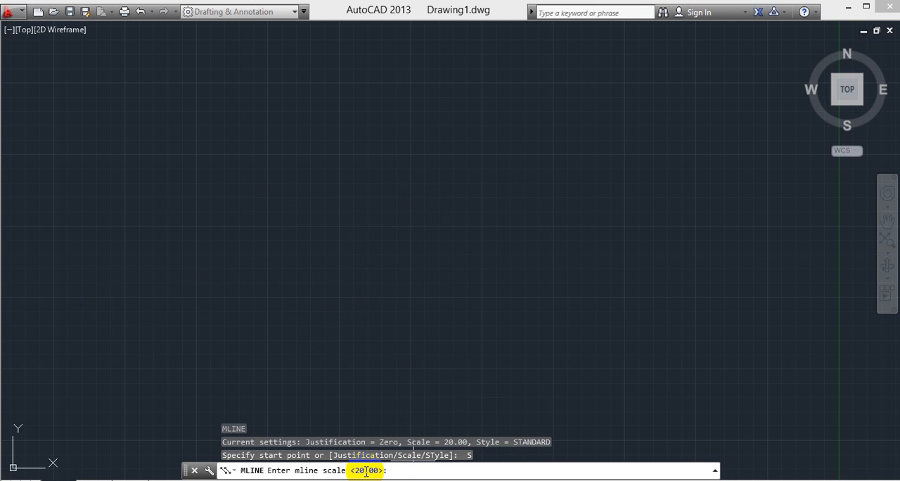
key(Return)
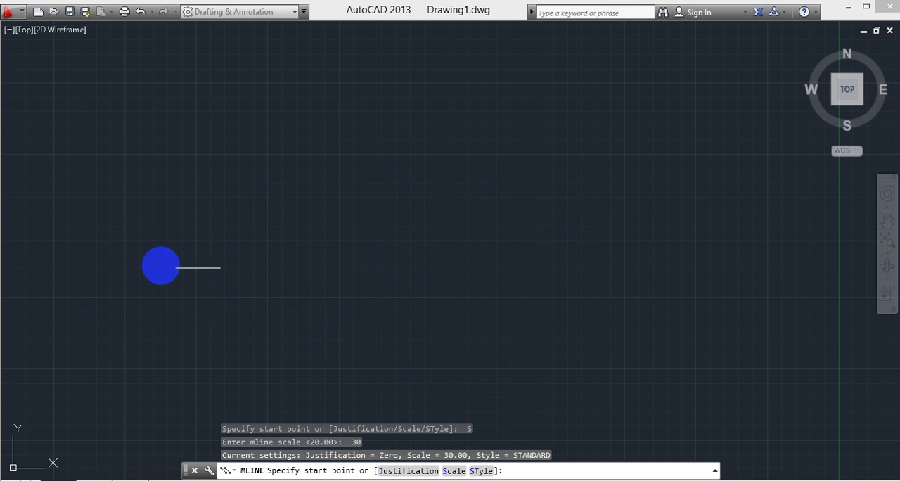
- Draw a two-segment multiline that rises diagonally to the right and continues almost horizontally across the upper drawing area
click(155, 263)
click(350, 138)
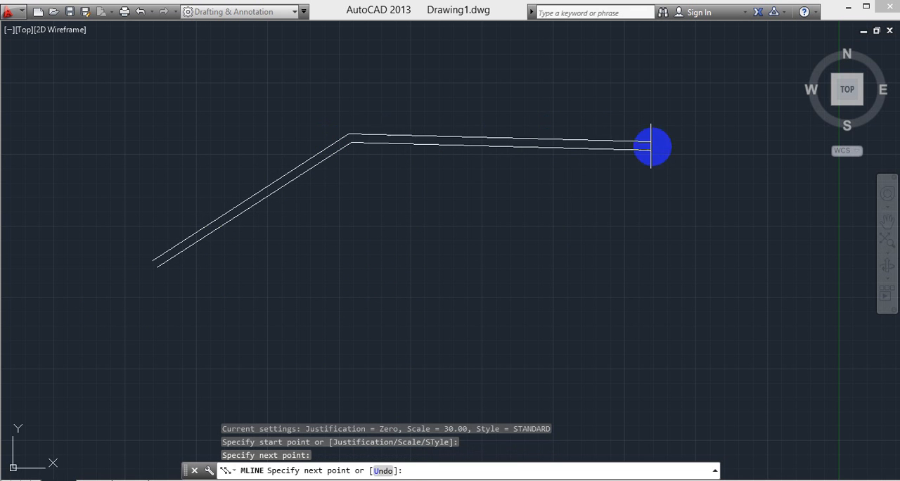
click(653, 145)
key(Escape)
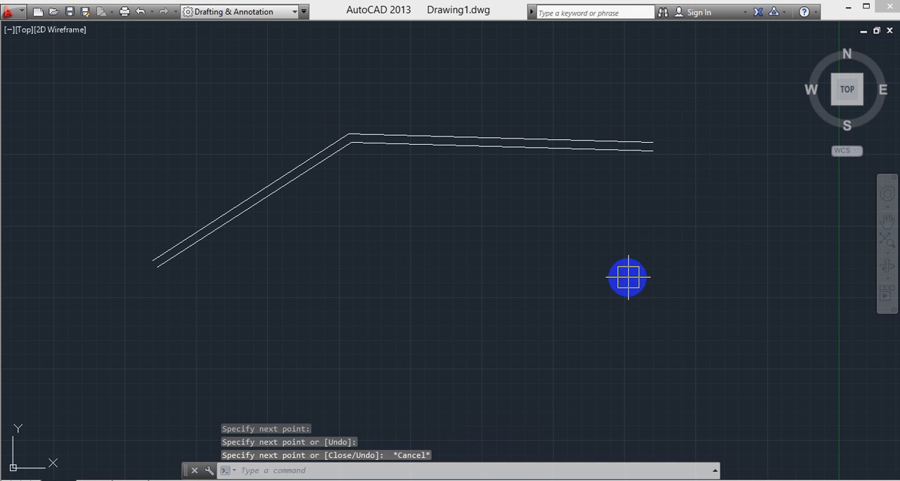
- Draw a three-segment multiline at scale 60 just below the first one, with its last segment rising to the upper right
key(Return)
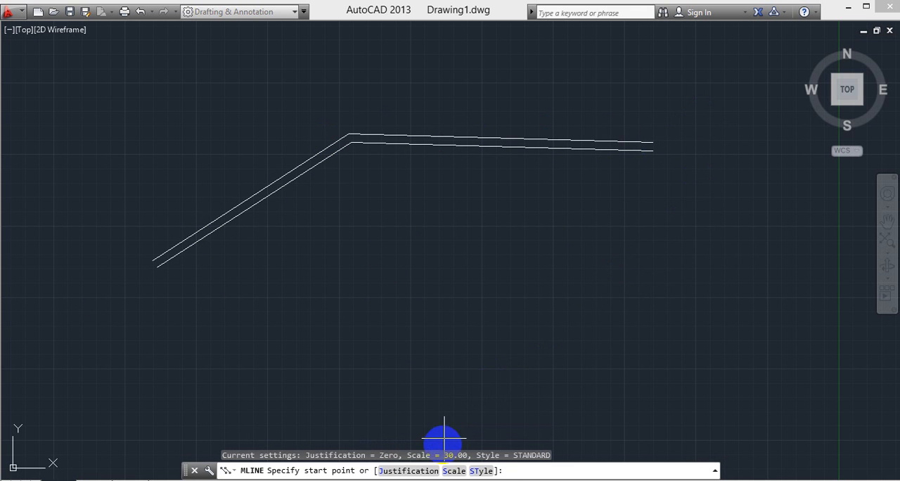
click(450, 471)
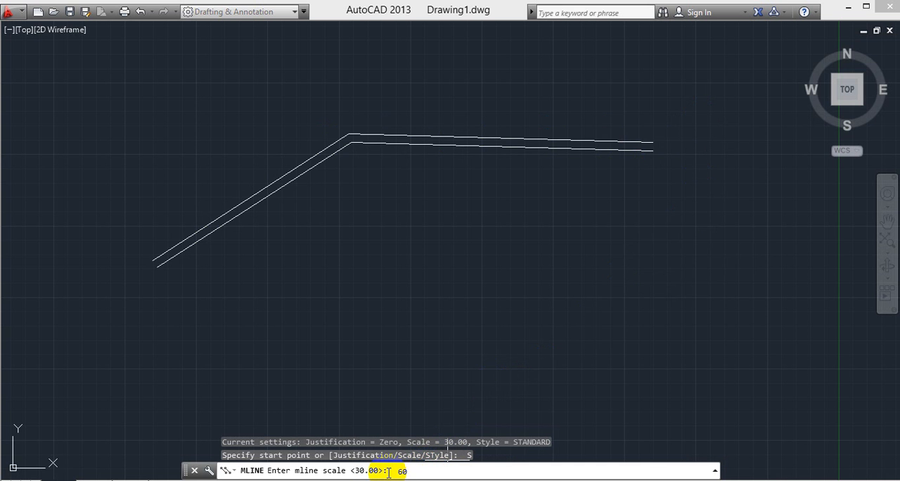
key(Return)
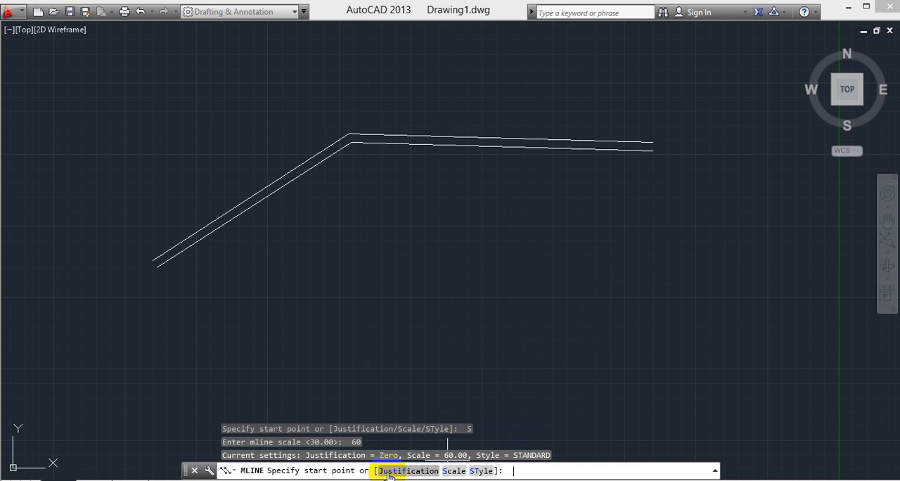
click(199, 307)
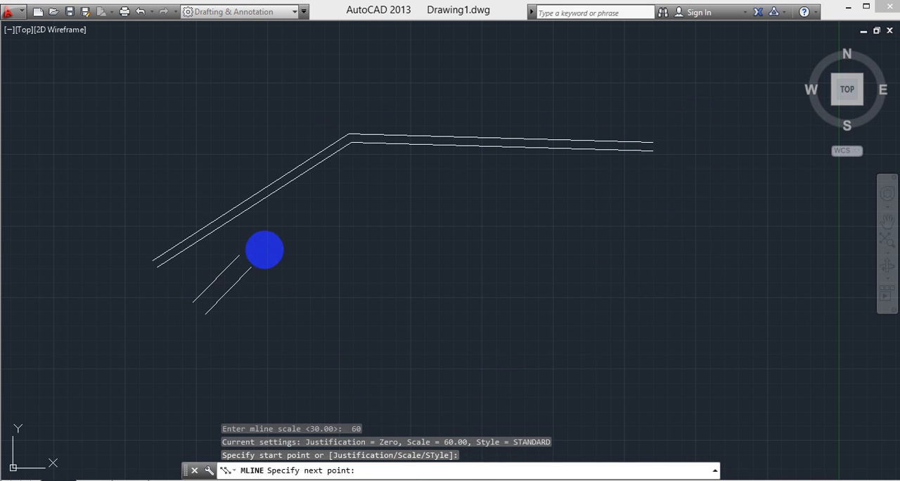
click(382, 197)
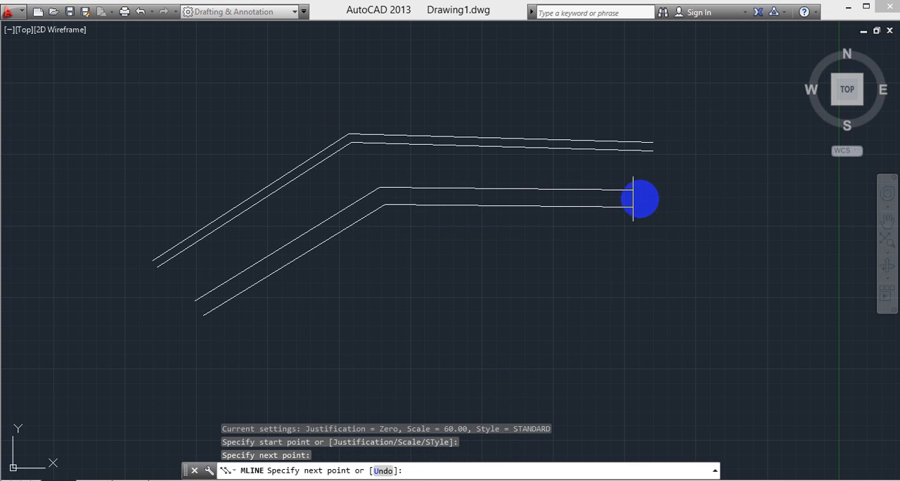
click(657, 200)
click(721, 113)
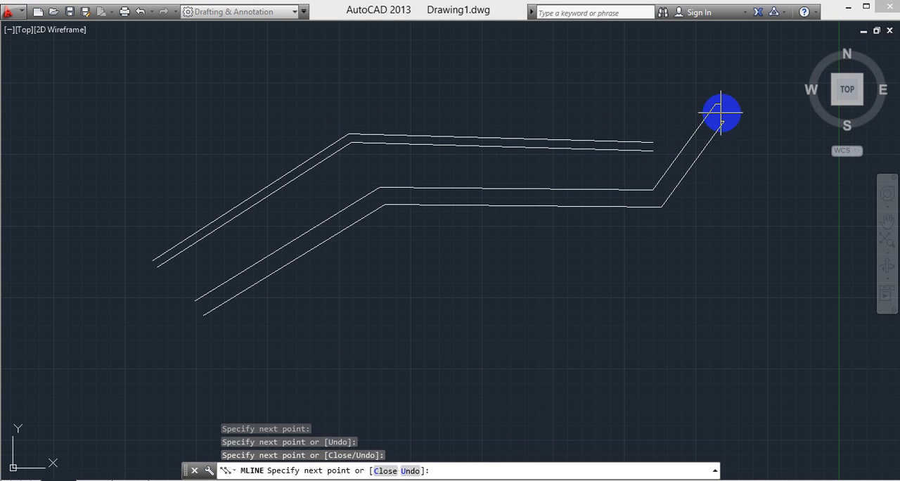
key(Escape)
- Draw a three-segment multiline at scale 100 below the previous one, following its shape up to the upper right
key(Return)
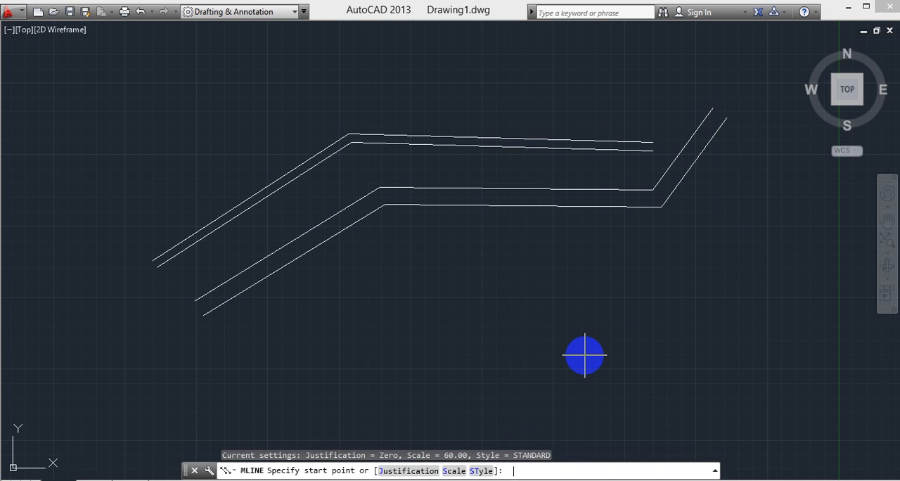
click(454, 471)
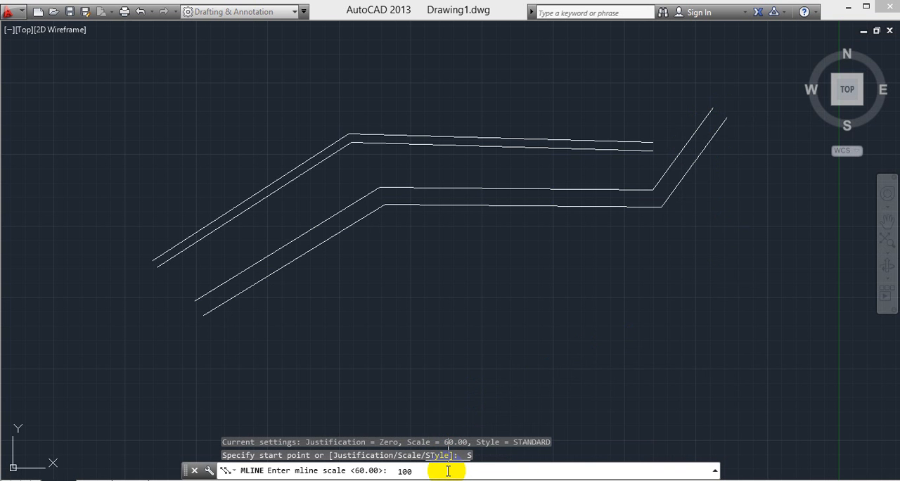
key(Return)
click(230, 366)
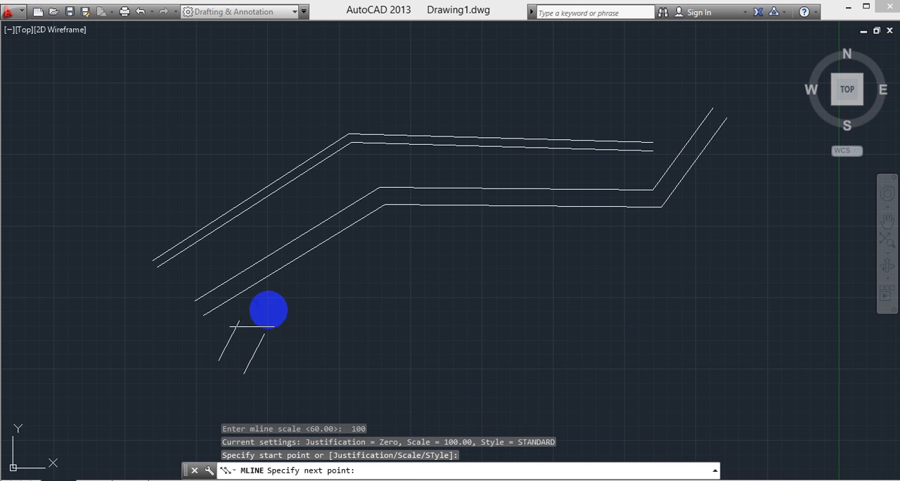
click(409, 252)
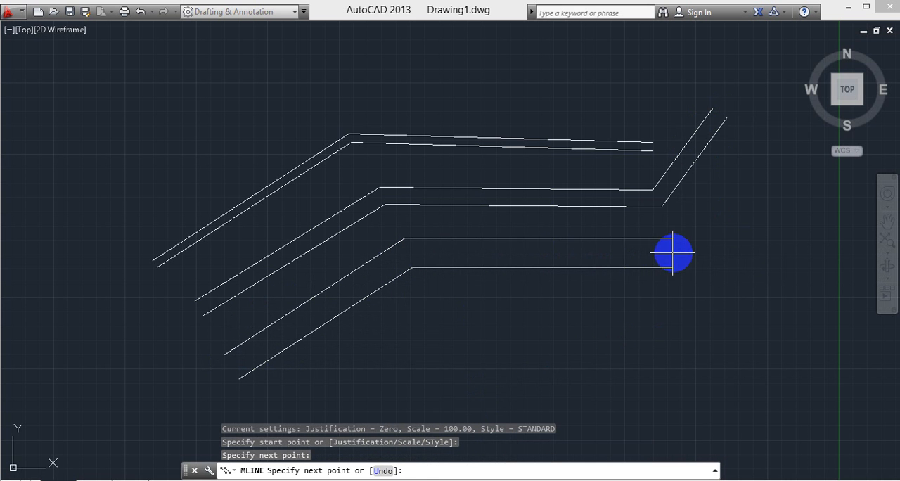
click(672, 253)
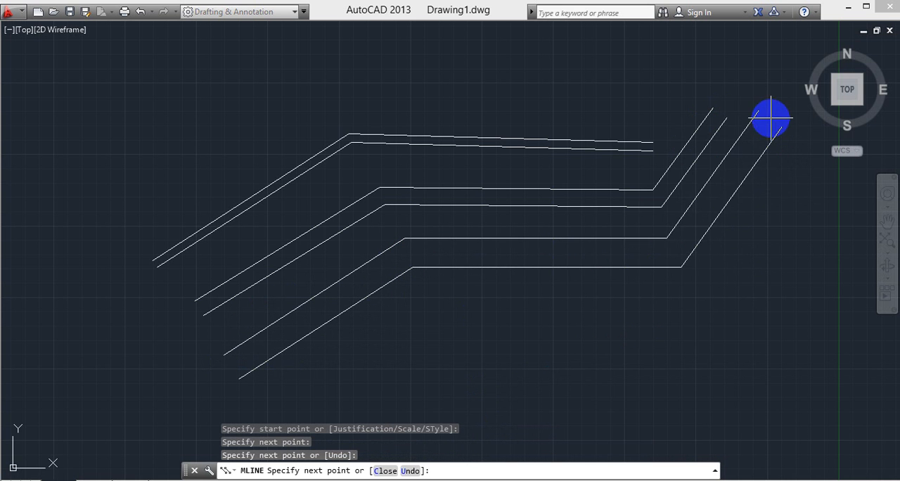
click(771, 118)
key(Escape)
- Window-select all three multilines and erase them from the drawing
middle_drag(615, 313, 594, 248)
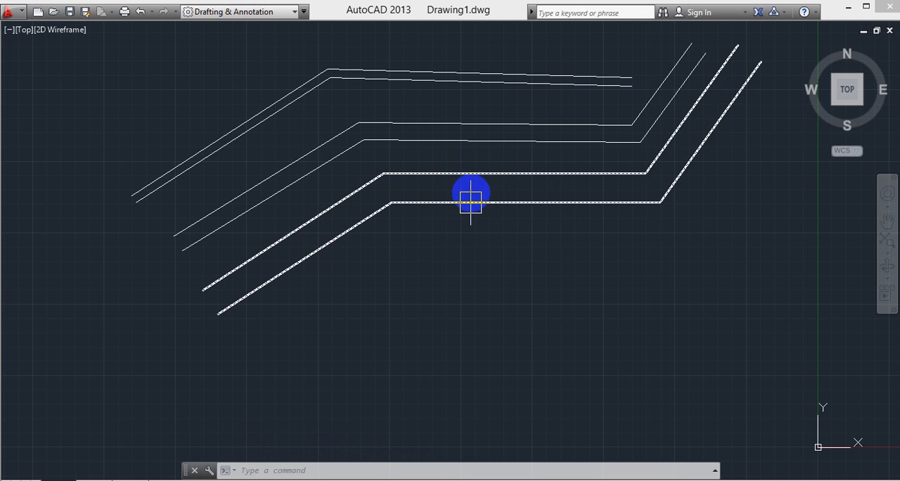
middle_drag(485, 270, 494, 323)
mouse_move(96, 80)
mouse_down()
mouse_move(445, 362)
mouse_move(707, 416)
mouse_move(790, 398)
mouse_up()
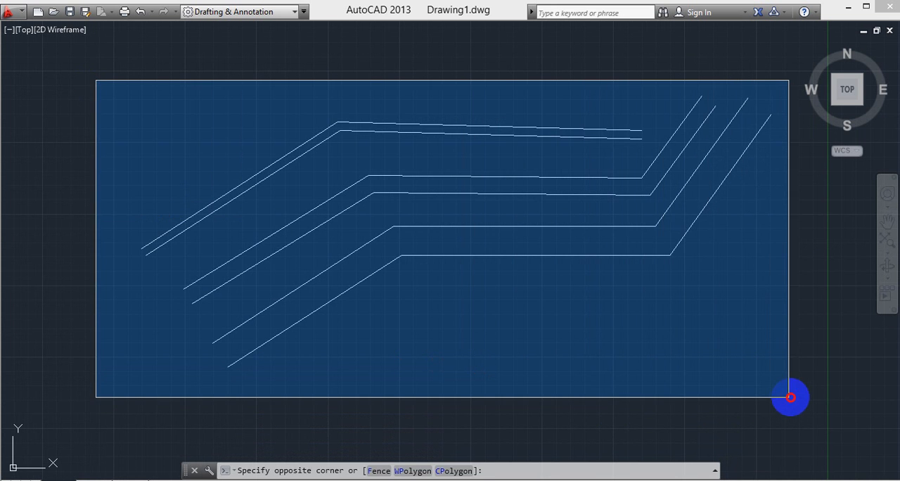
click(790, 398)
key(Delete)
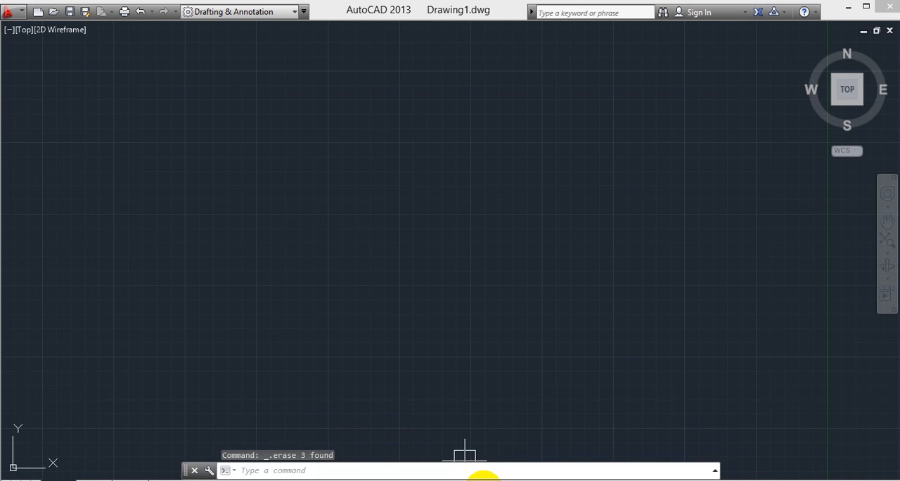
text(ml)
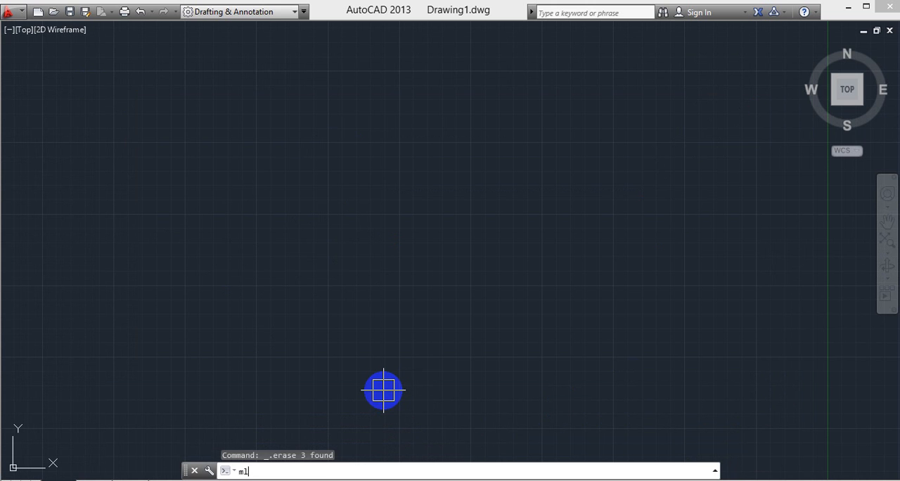
key(Return)
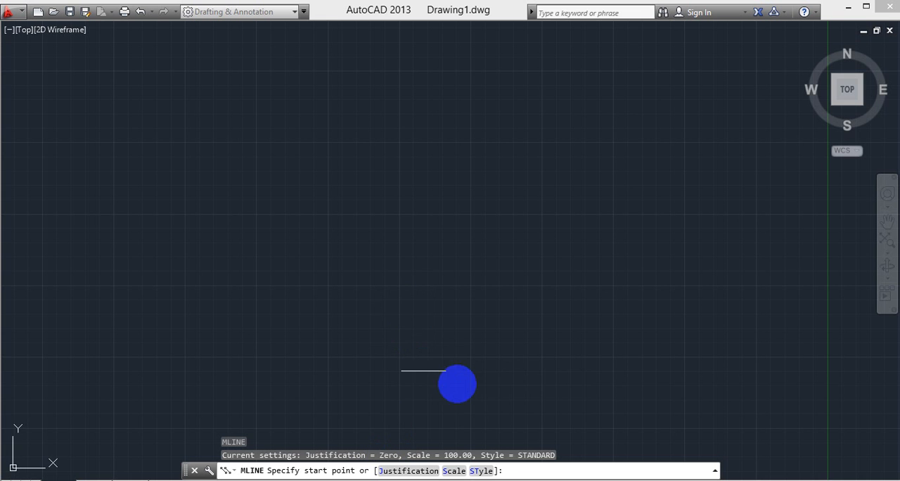
middle_drag(317, 294, 360, 269)
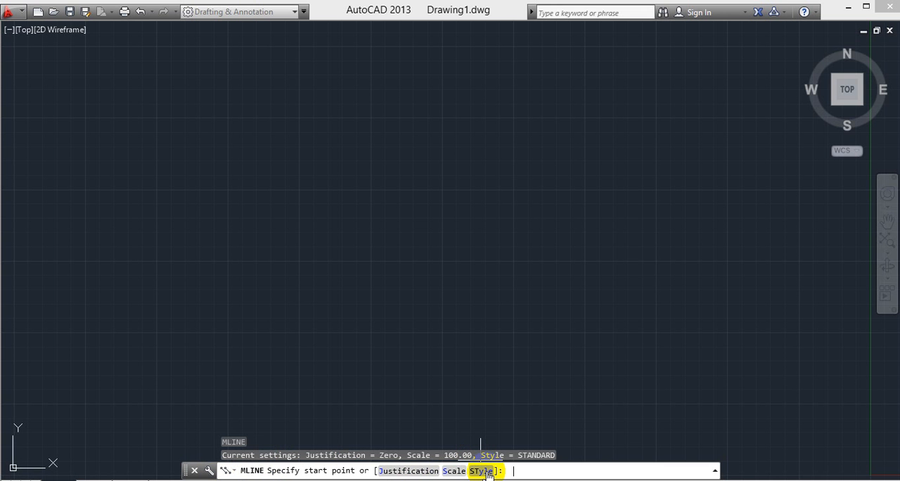
key(Escape)
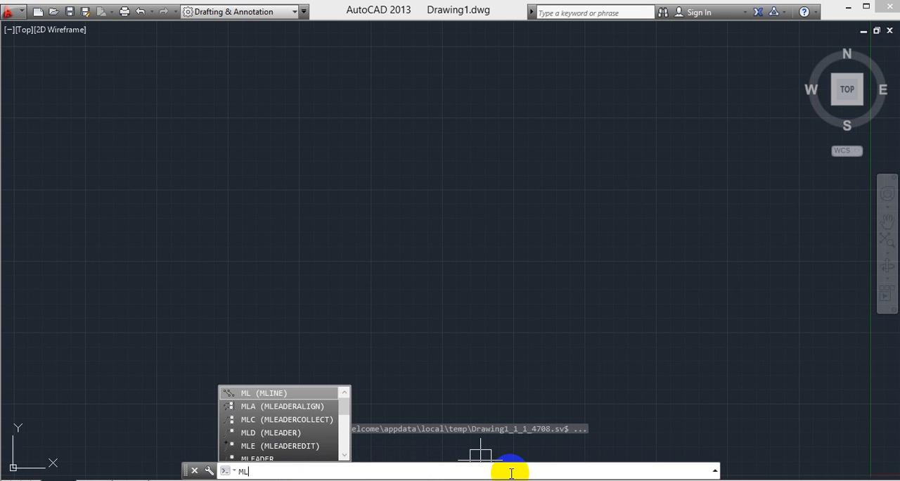
- Open the multiline style manager with the MLSTYLE command and move its dialog up to see it fully
text(st)
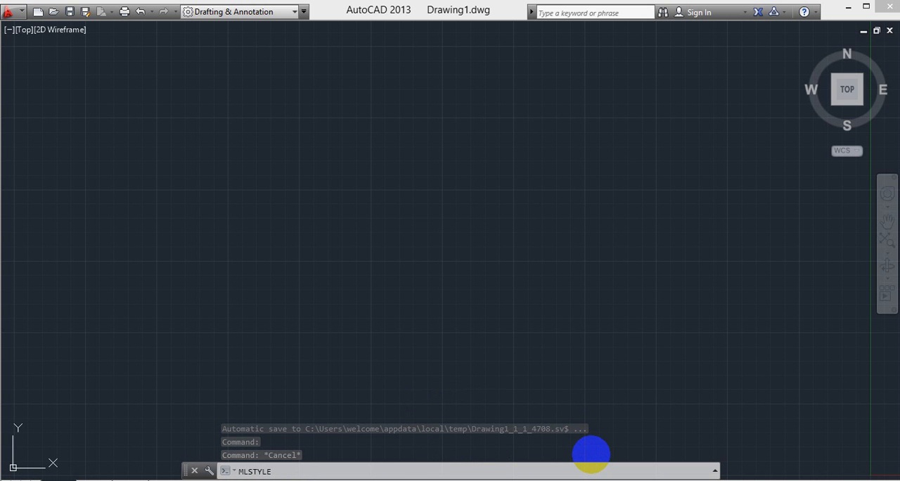
key(Return)
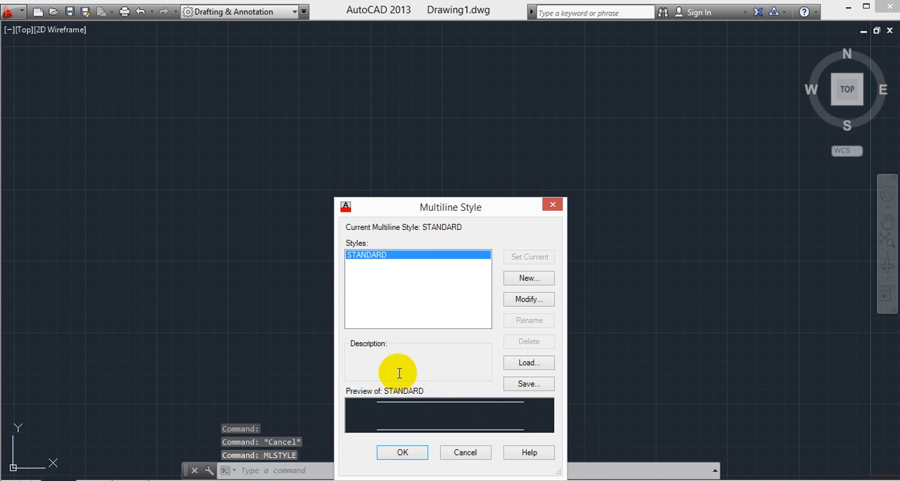
drag(426, 208, 422, 100)
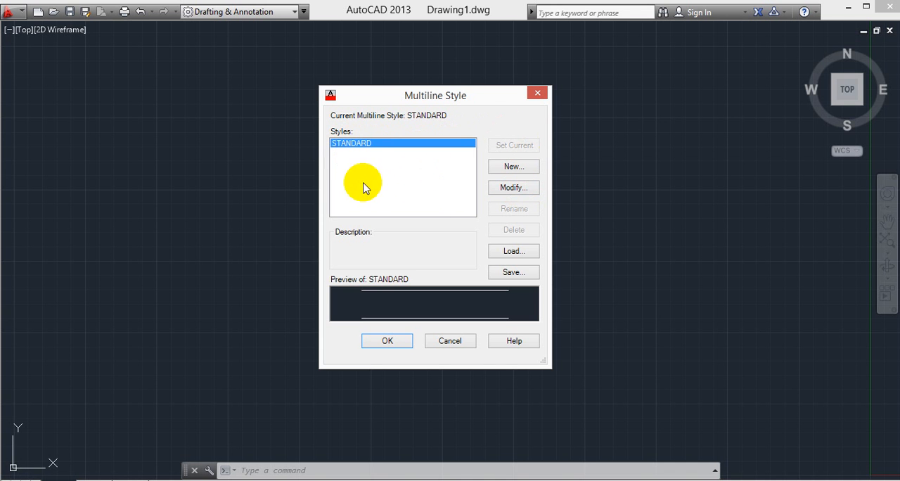
- Create a new multiline style named redbluegreen based on STANDARD and continue to its settings
click(514, 168)
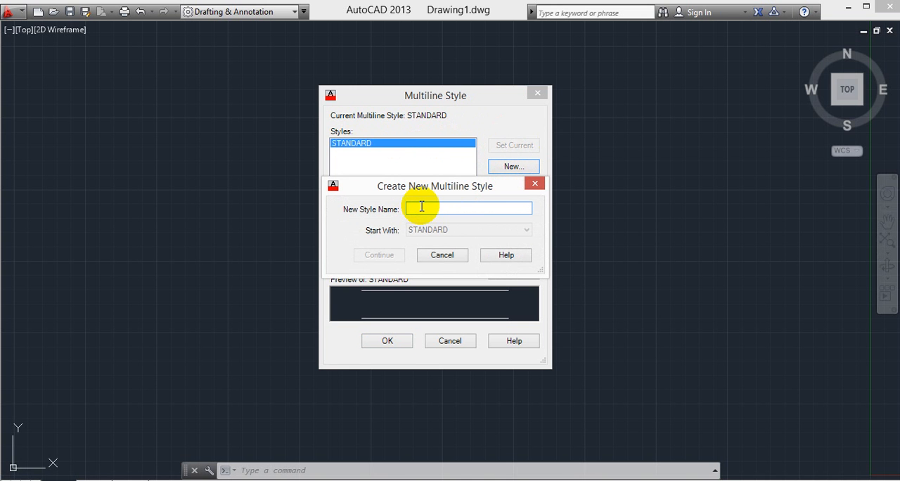
text(redbluegreen)
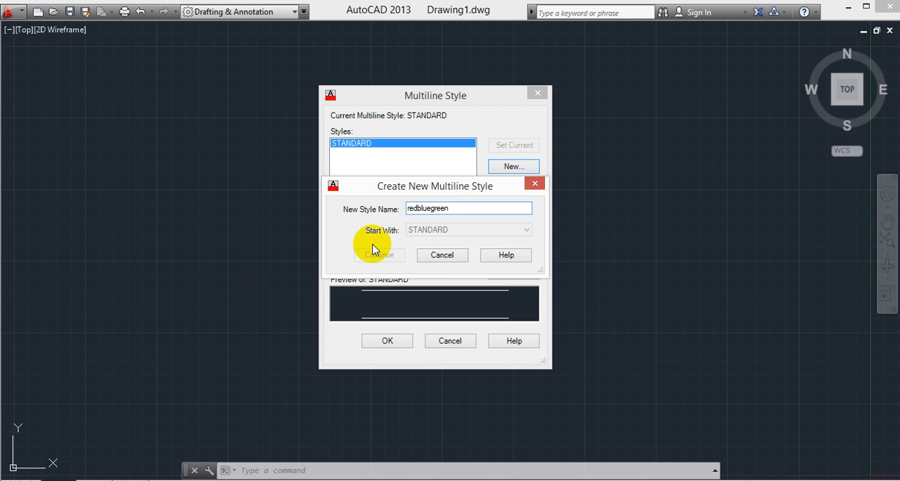
click(454, 208)
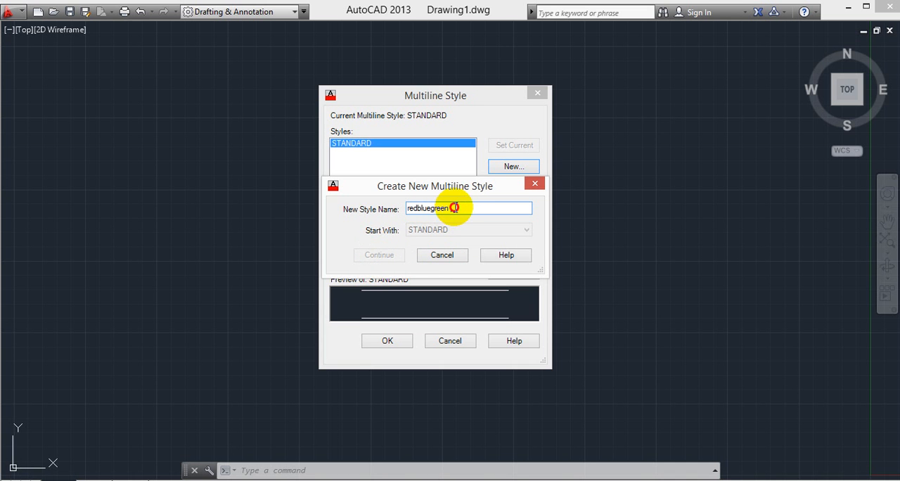
key(BackSpace)
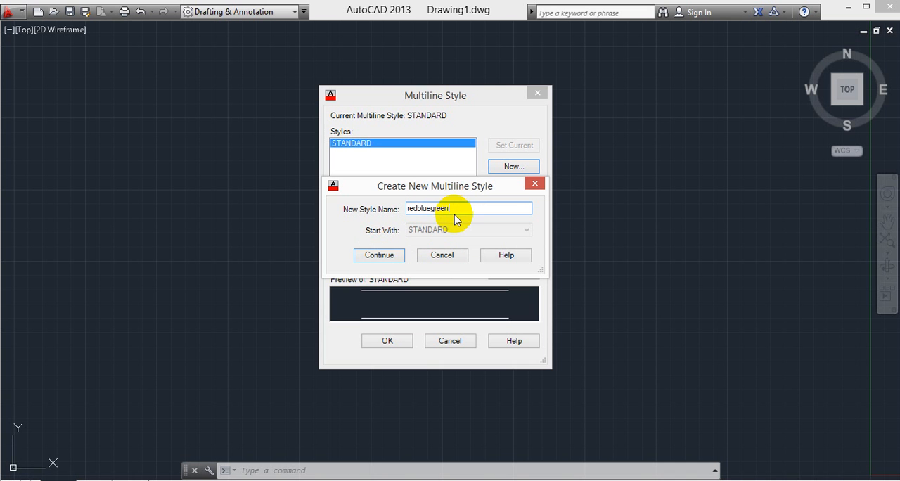
click(385, 256)
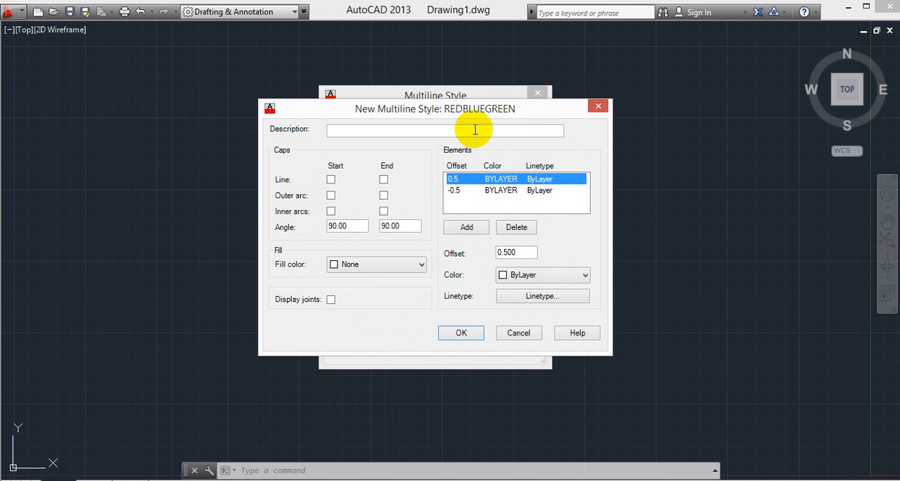
drag(458, 106, 486, 90)
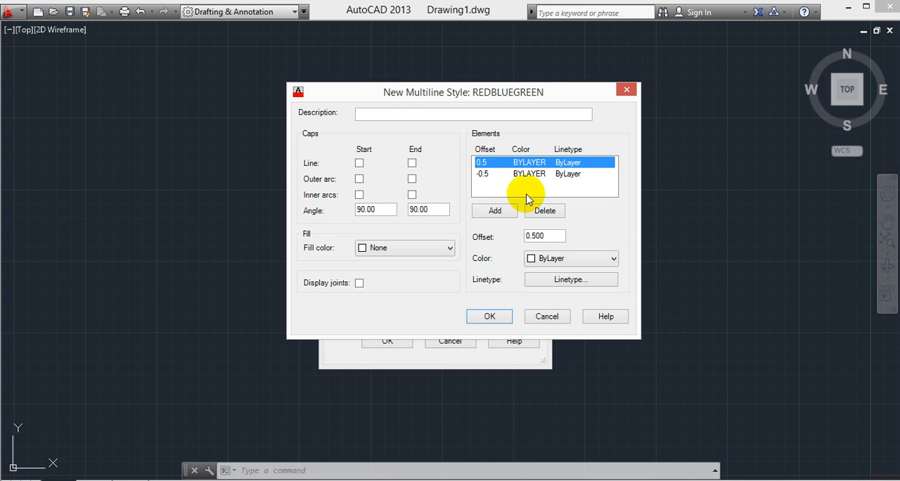
- Add a third element at offset 0 to the multiline style's element list
click(500, 214)
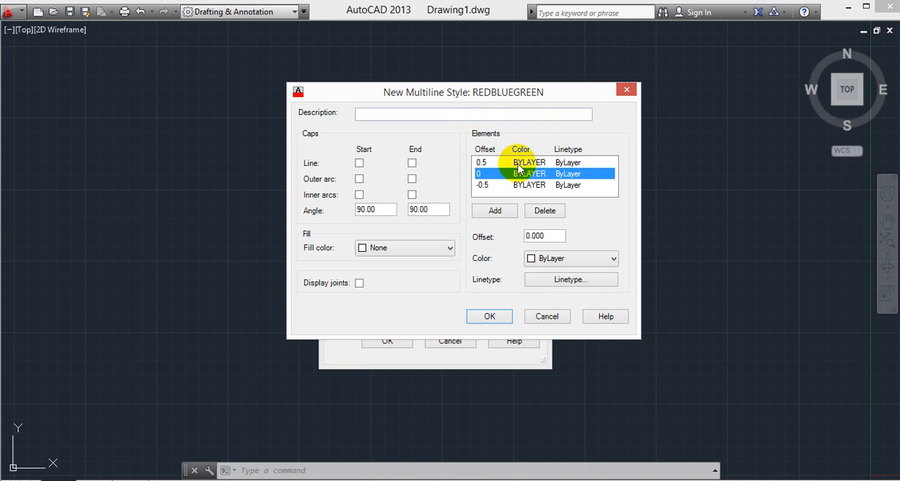
click(495, 212)
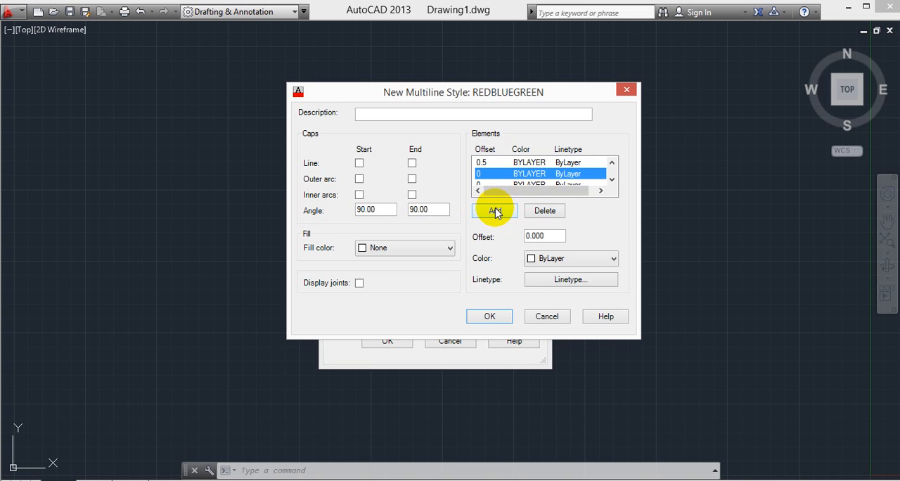
click(522, 184)
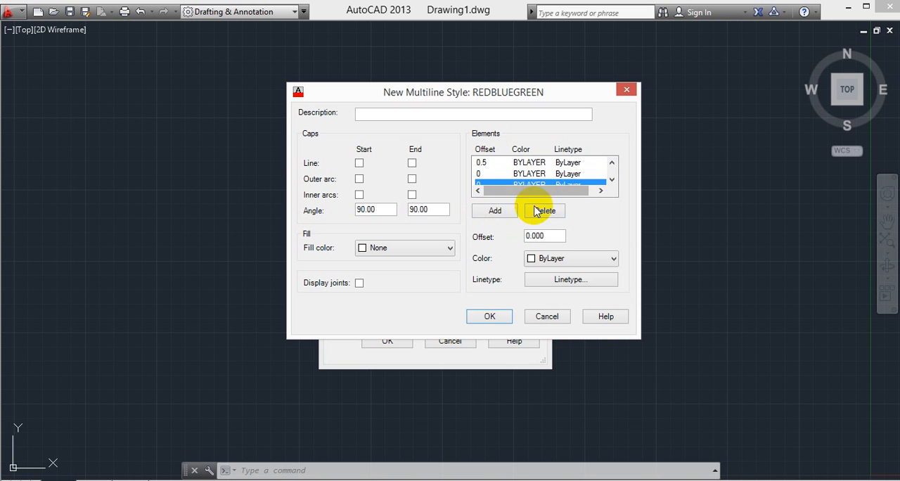
click(541, 214)
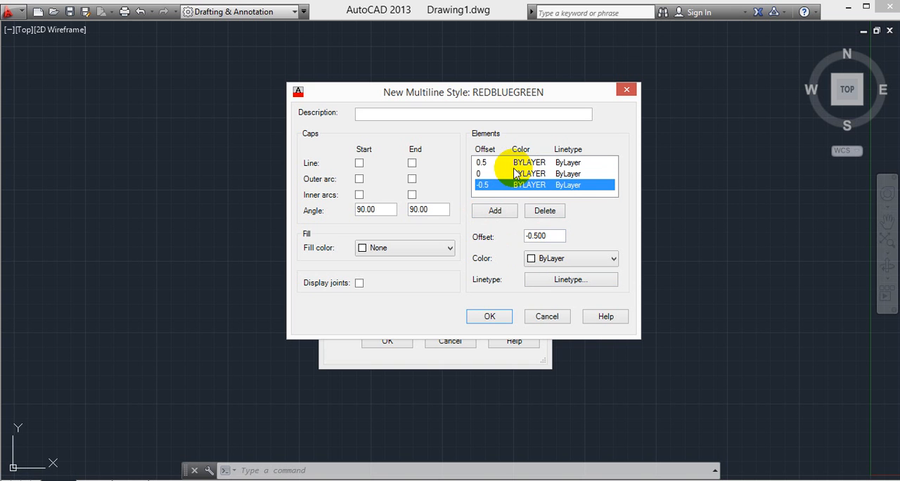
- Change the 0.5 offset element to an offset of 1 and set its color to Red
click(492, 163)
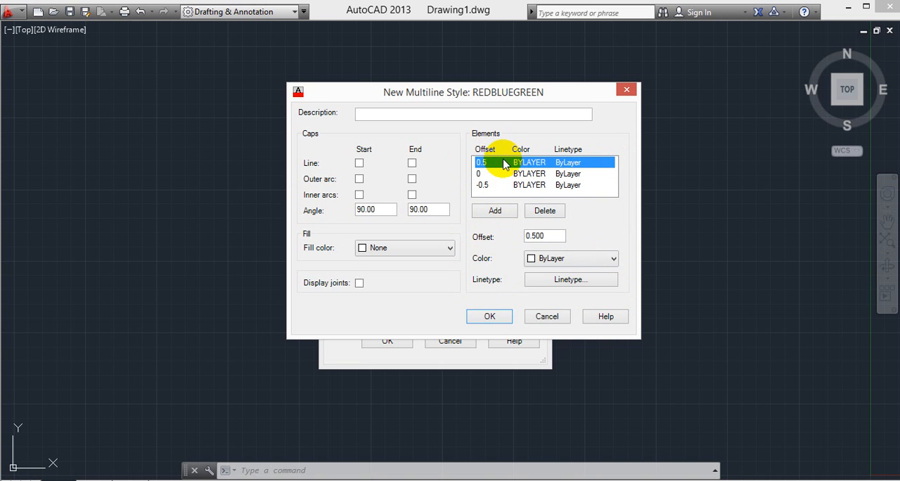
double_click(556, 236)
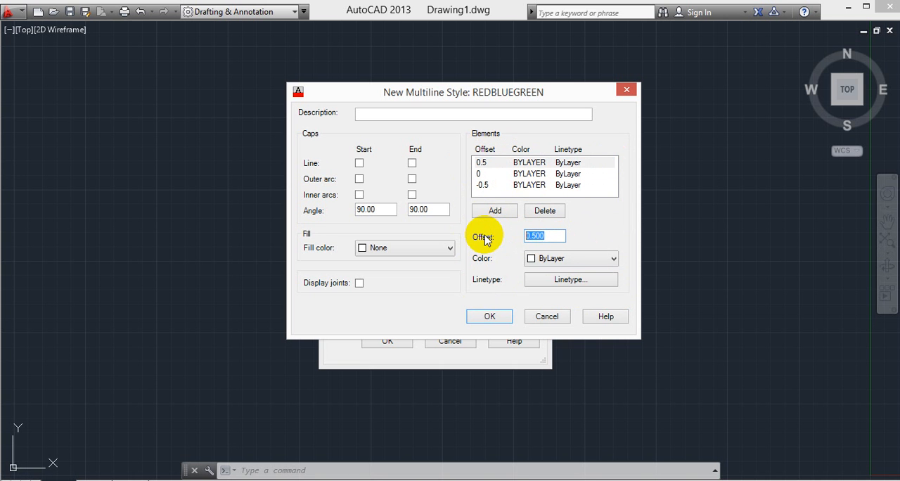
text(1)
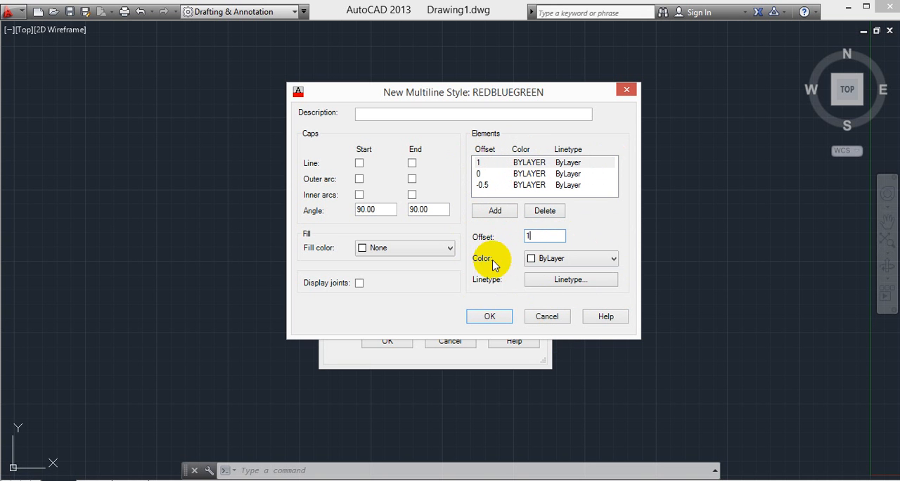
click(550, 259)
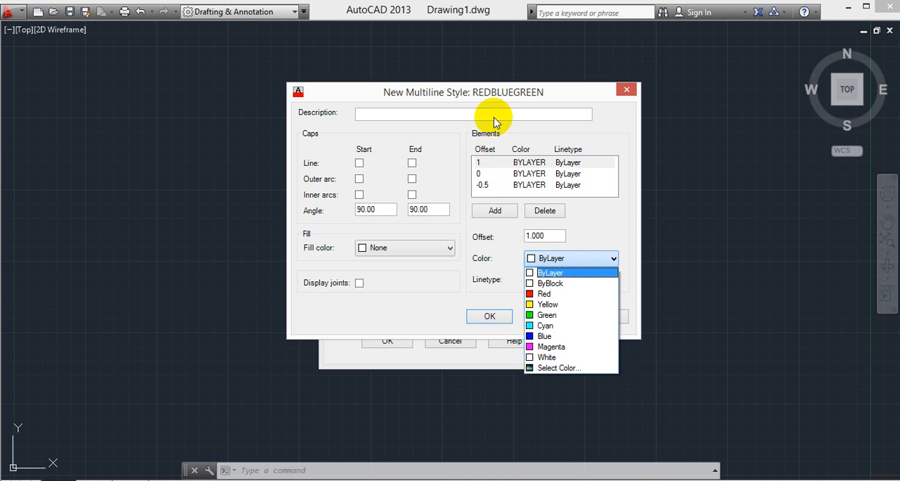
click(557, 294)
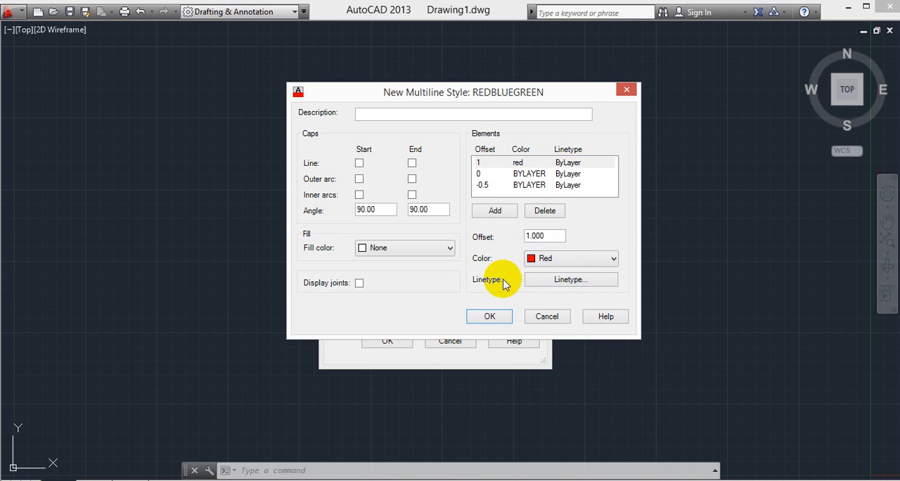
- Open the linetype selection for the red element and move its dialog clear of the element list
click(562, 279)
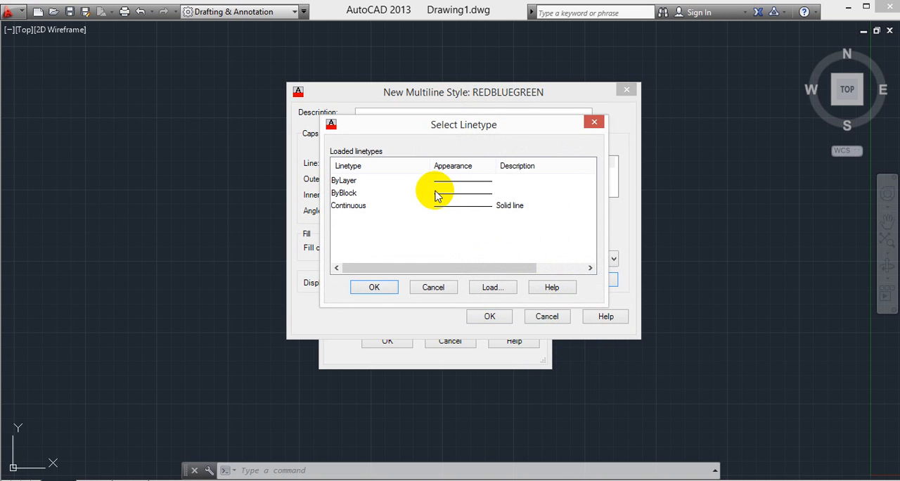
drag(435, 125, 464, 133)
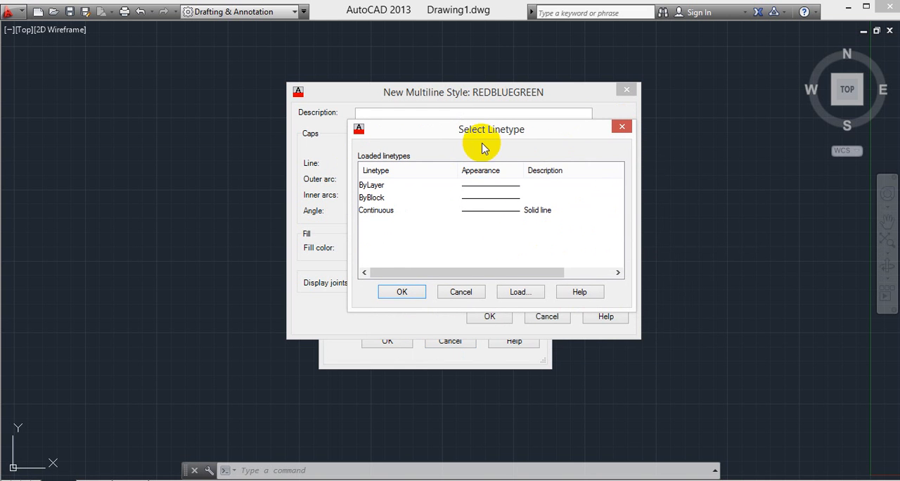
drag(476, 141, 200, 154)
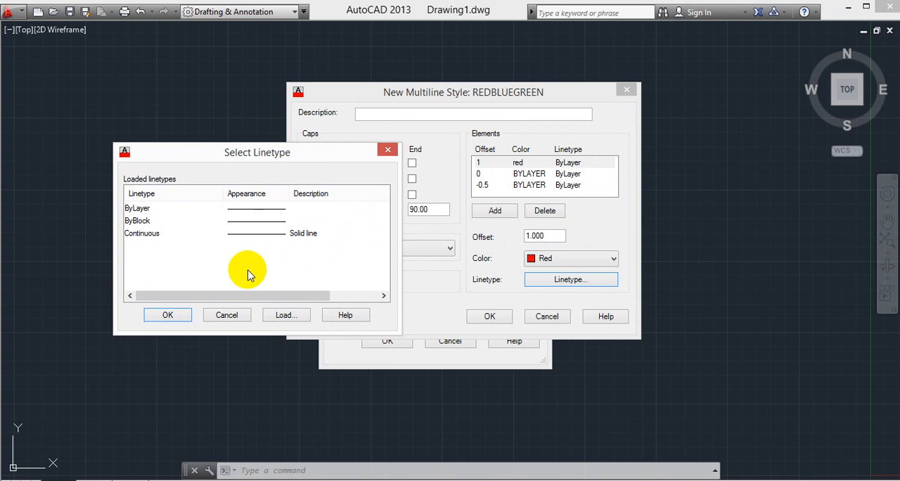
drag(271, 160, 294, 137)
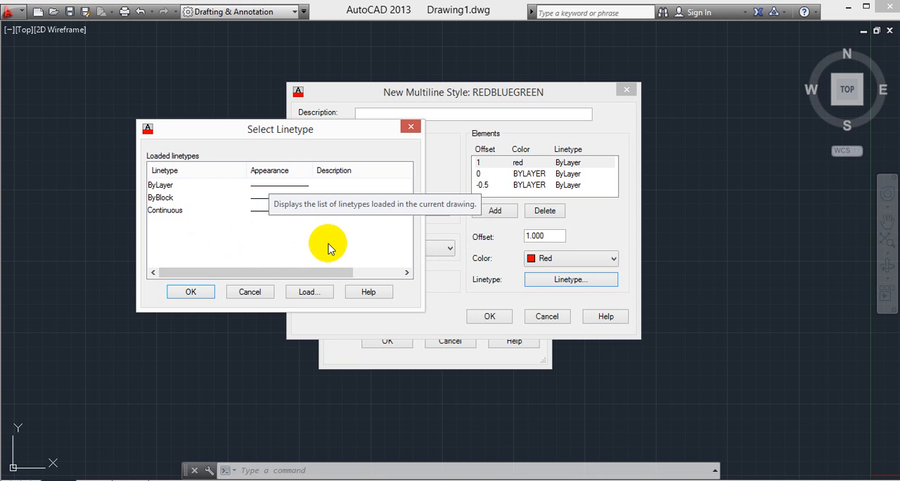
- Load the TRACKS linetype from acadiso.lin into the drawing's loaded linetypes
click(310, 291)
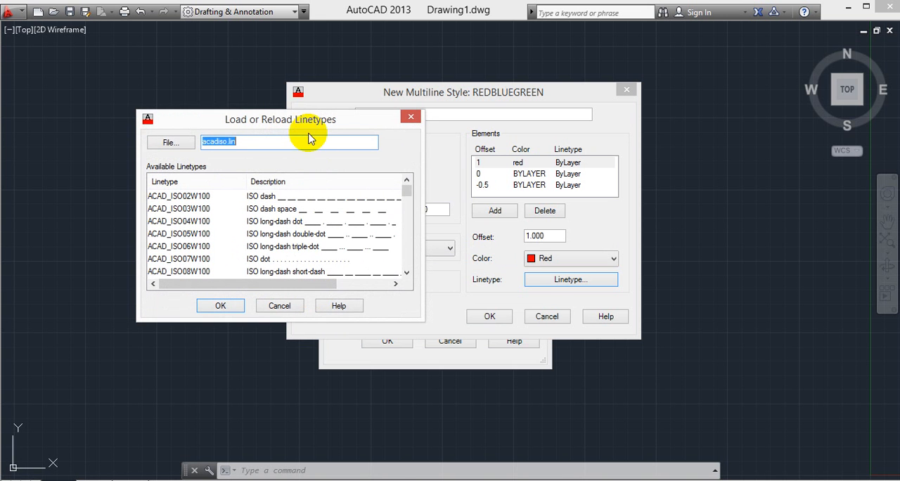
drag(306, 121, 447, 96)
drag(550, 166, 554, 211)
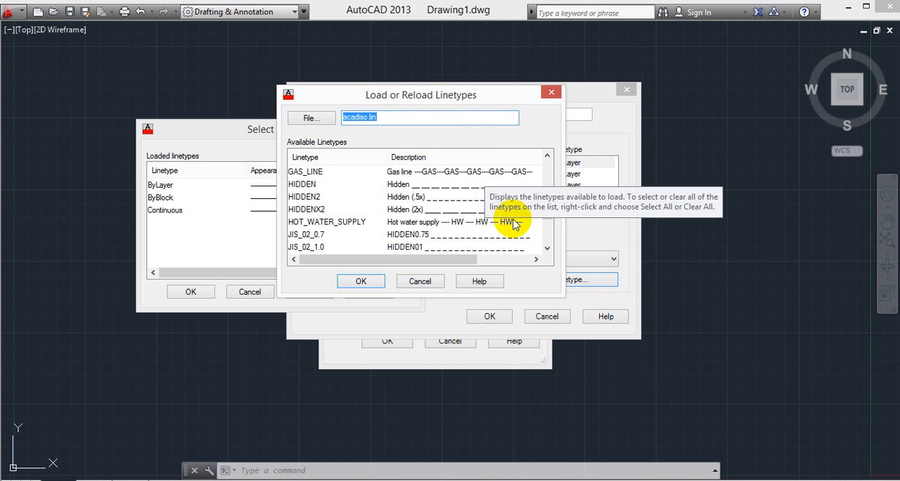
click(547, 222)
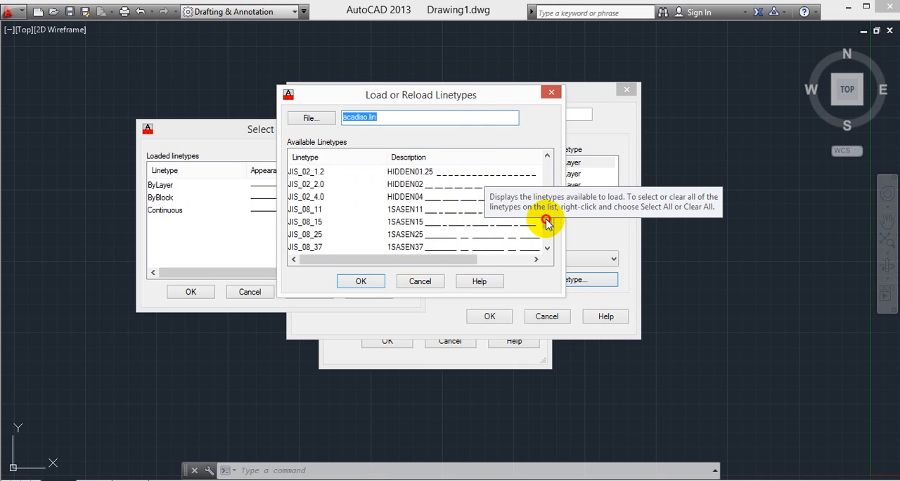
click(547, 232)
click(547, 242)
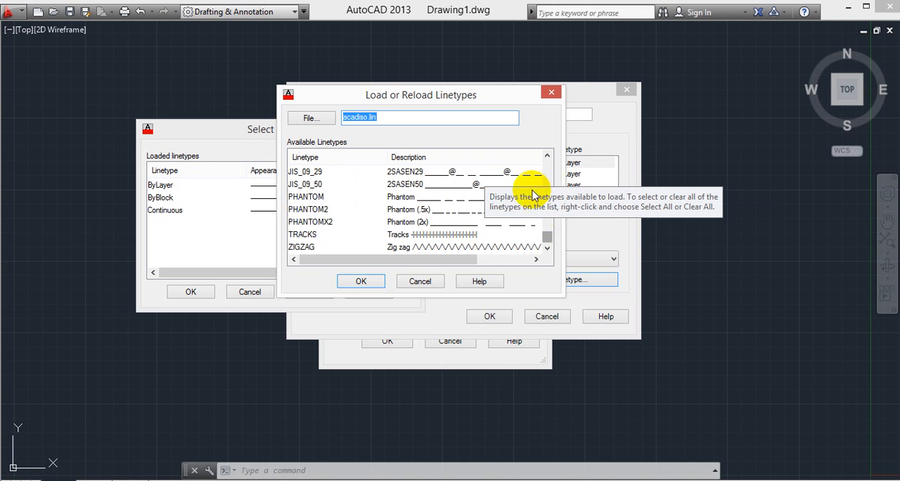
click(546, 171)
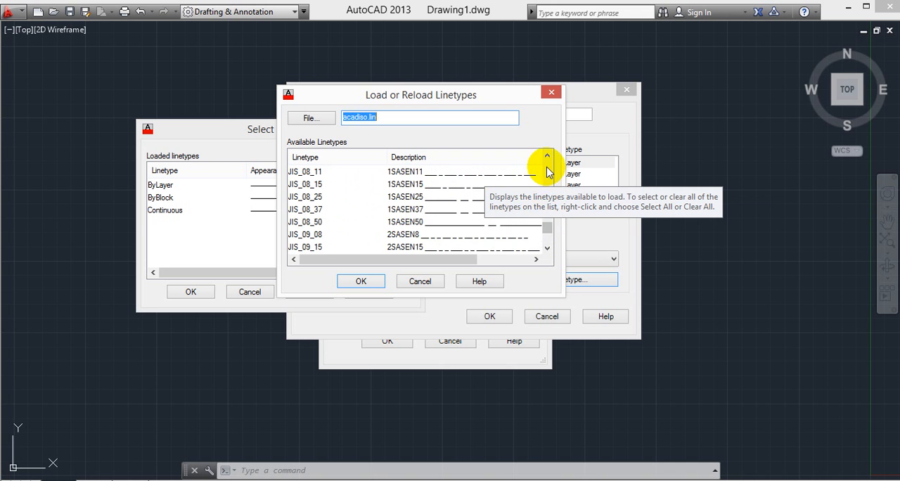
click(547, 247)
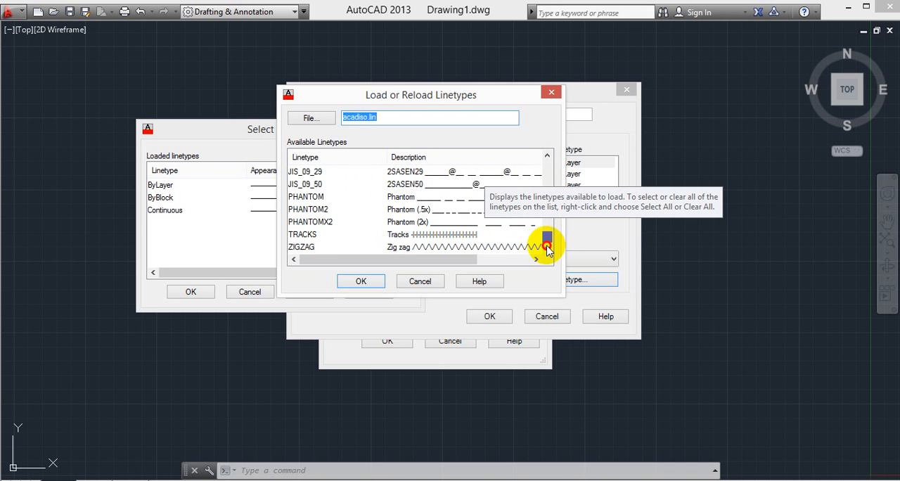
click(452, 236)
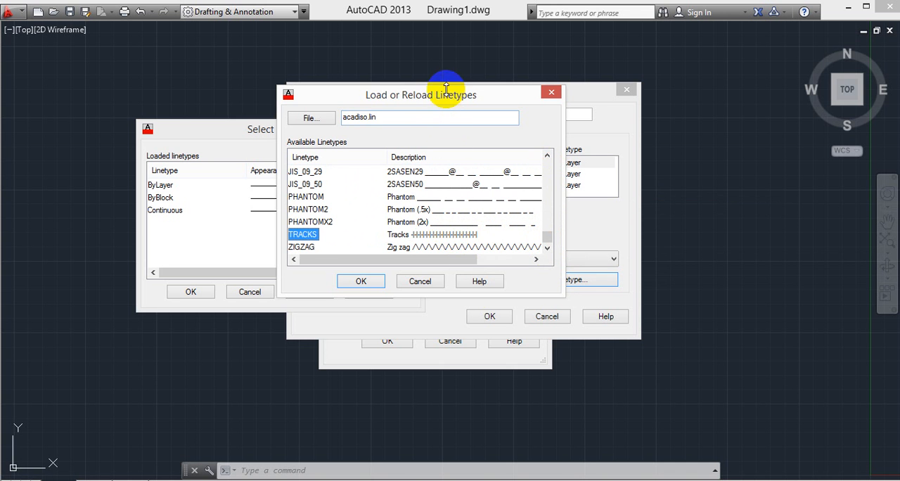
drag(443, 98, 494, 95)
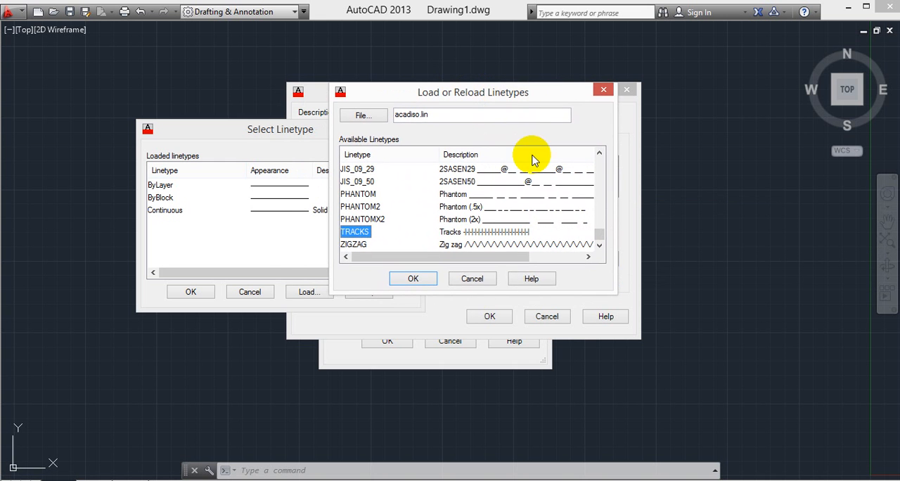
click(415, 279)
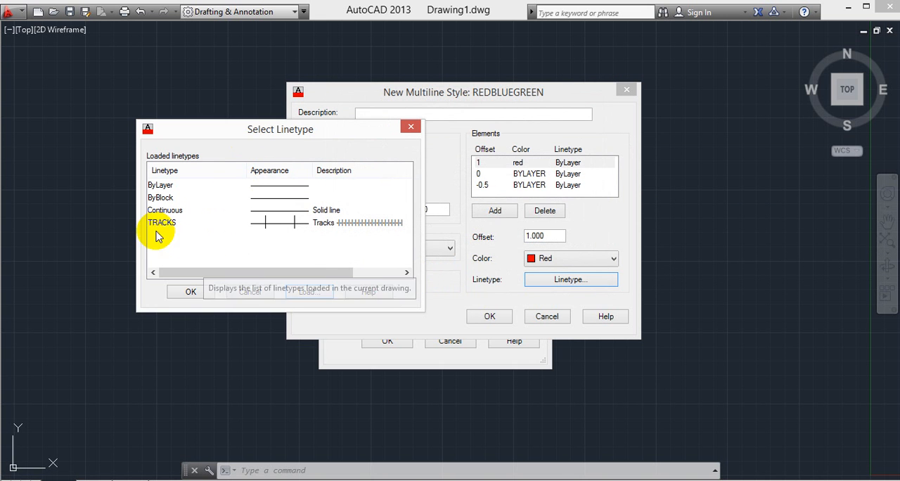
- Assign the TRACKS linetype to the red element at offset 1
drag(254, 131, 318, 104)
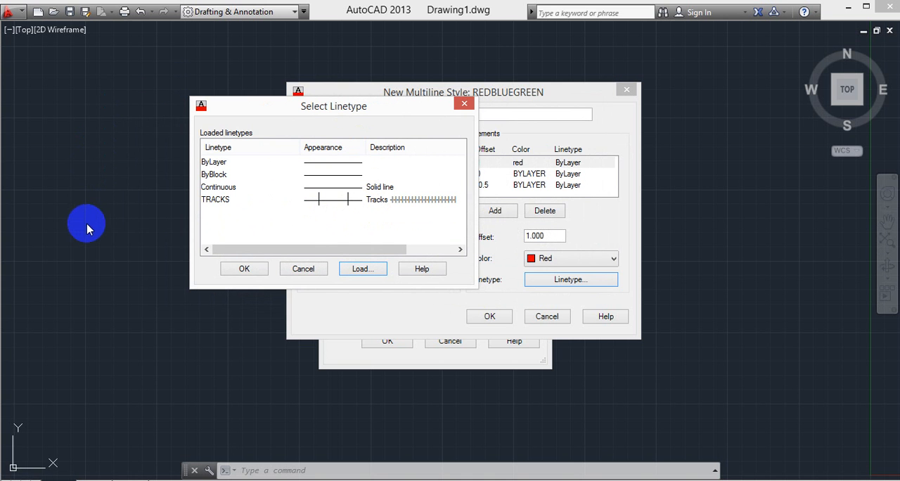
click(338, 200)
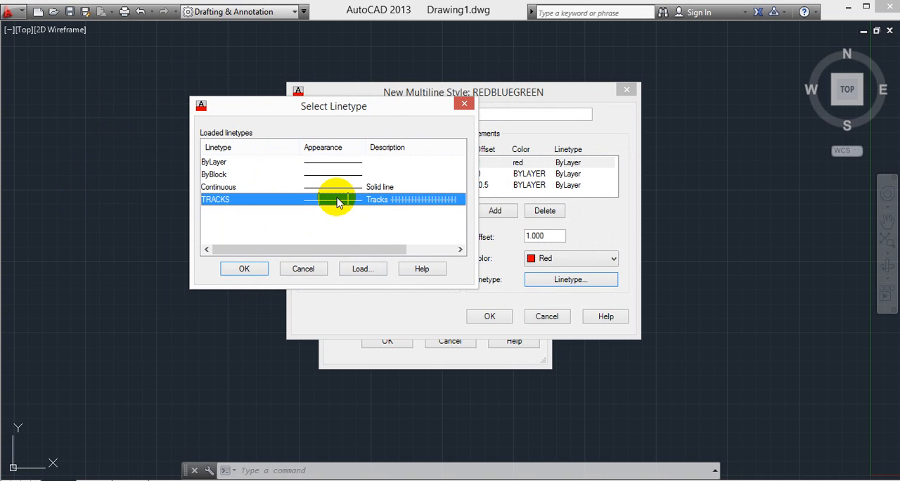
click(245, 270)
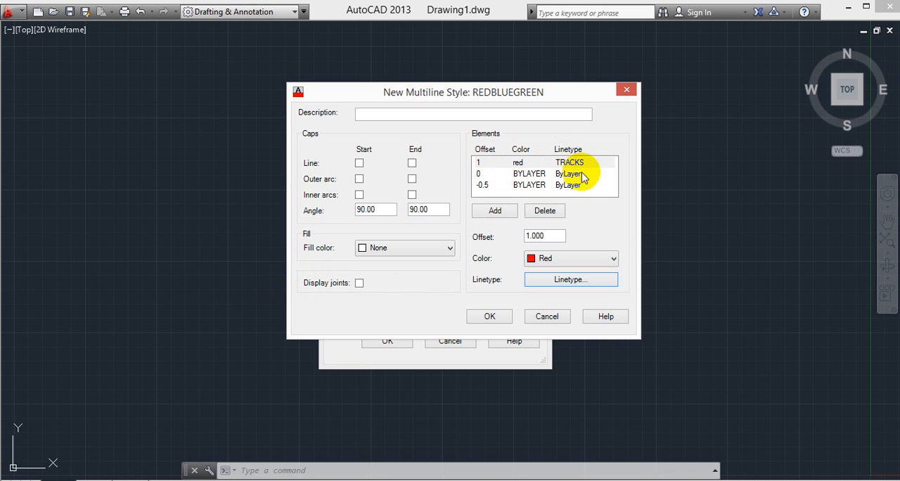
- Change the 0 offset element to an offset of 2 and set its color to Blue
click(497, 174)
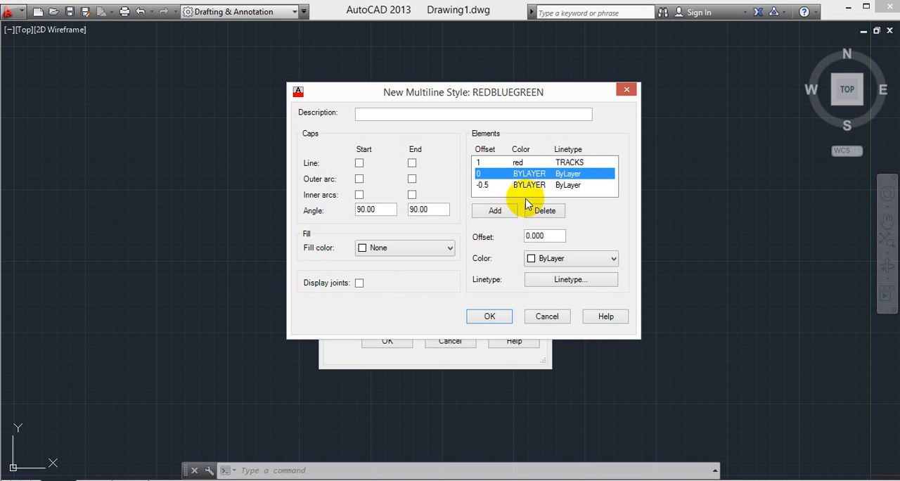
double_click(532, 234)
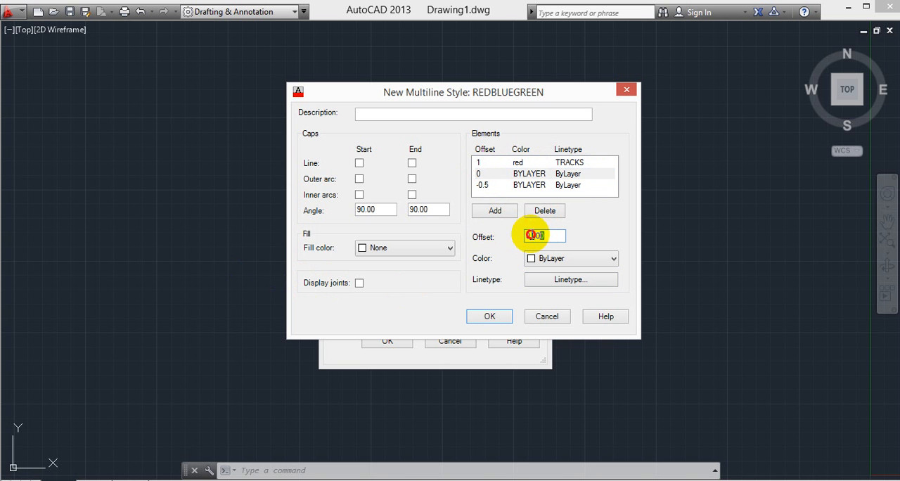
text(2)
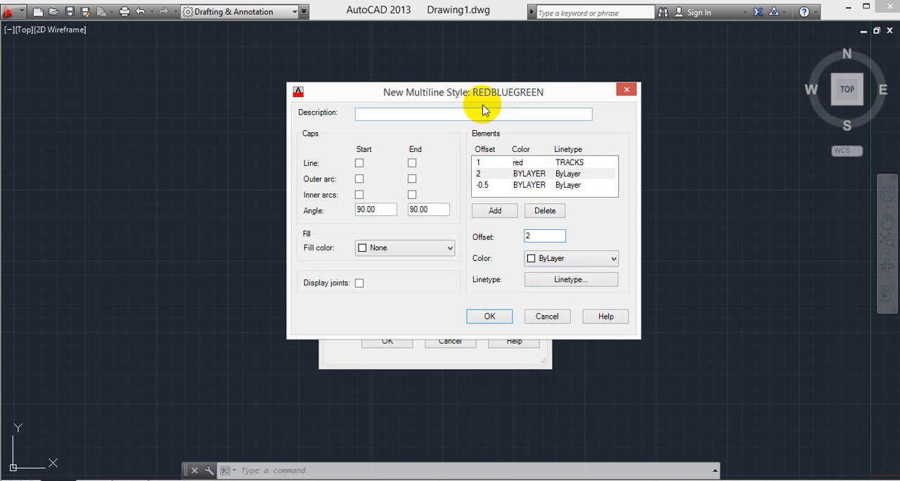
key(Tab)
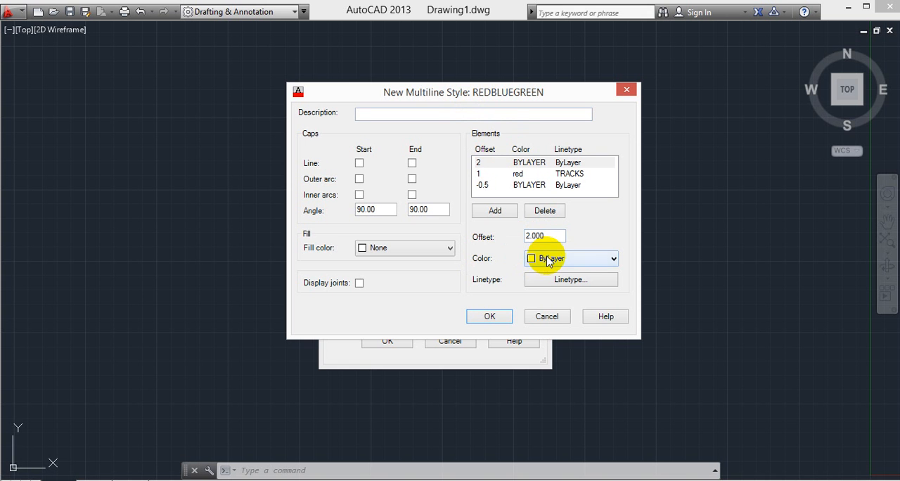
click(548, 258)
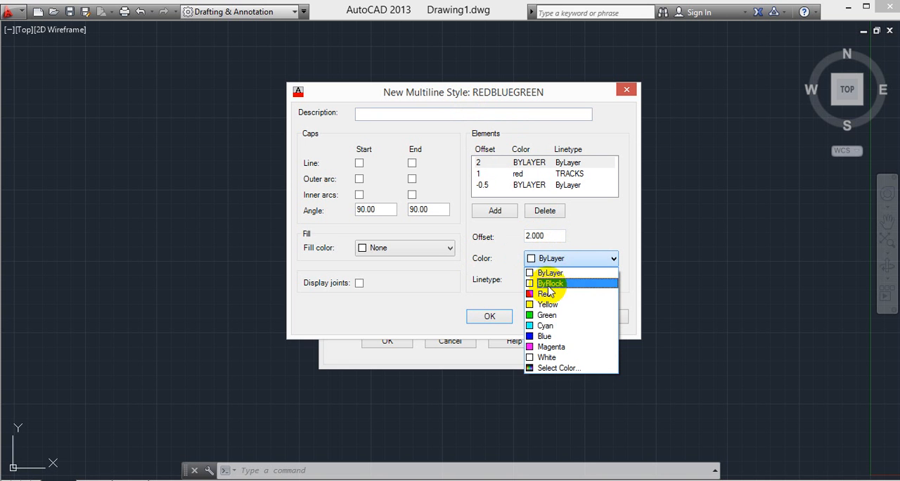
click(545, 336)
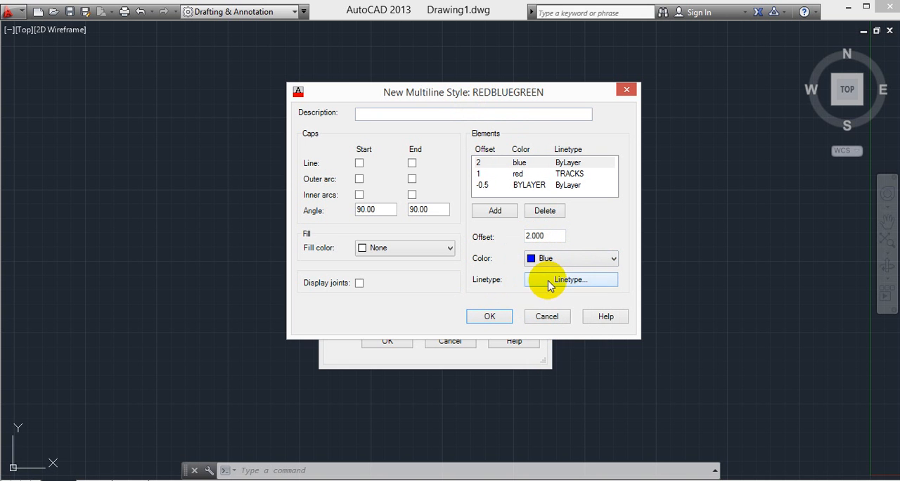
- Load the FENCELINE2 linetype from acadiso.lin and assign it to the blue element at offset 2
click(550, 281)
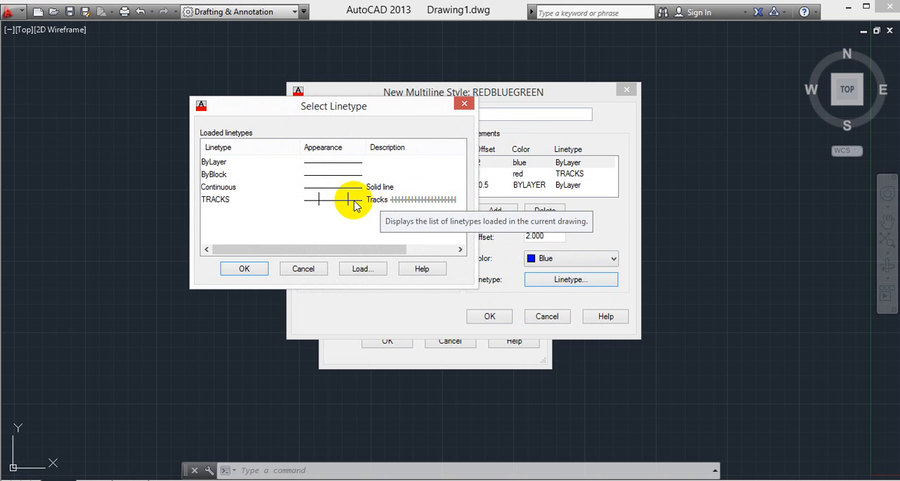
click(360, 269)
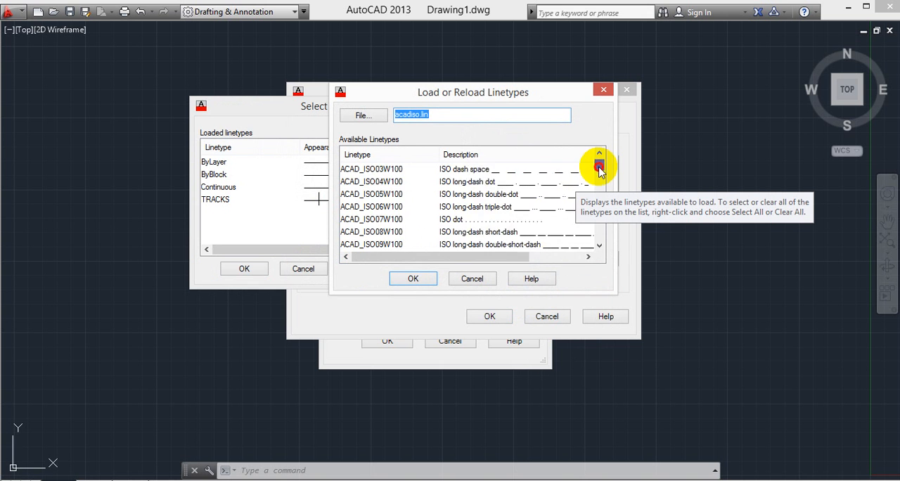
drag(599, 169, 612, 203)
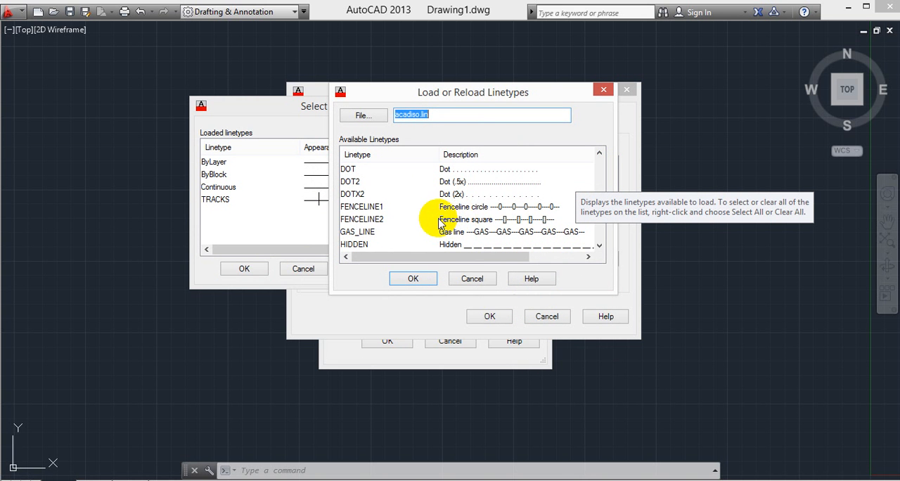
click(472, 219)
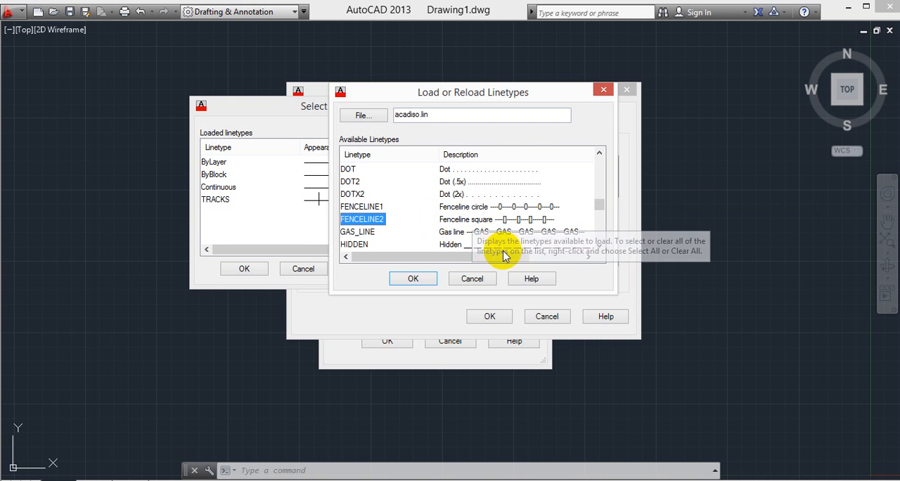
click(416, 278)
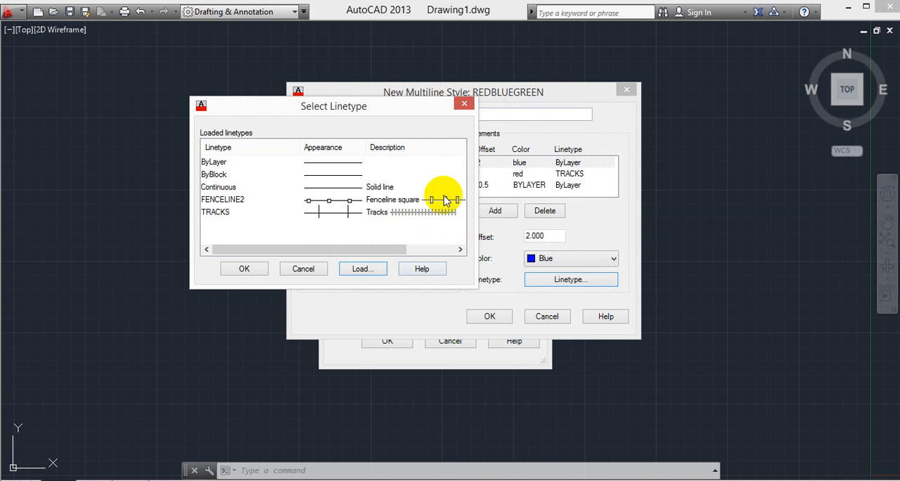
click(431, 200)
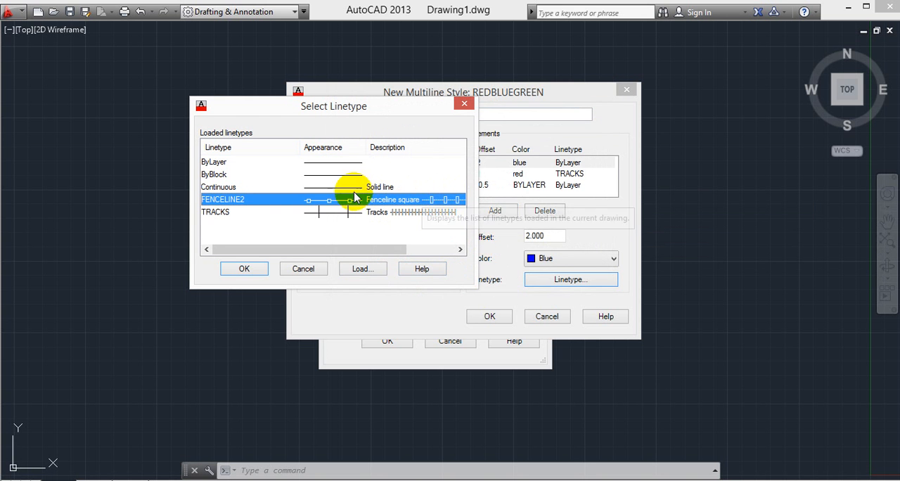
click(246, 270)
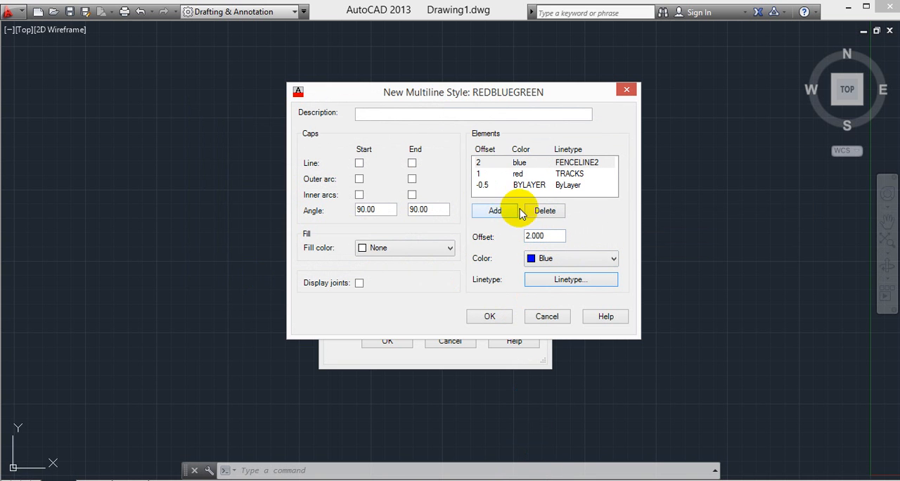
- Change the -0.5 offset element to an offset of 4 and set its color to Green
click(529, 185)
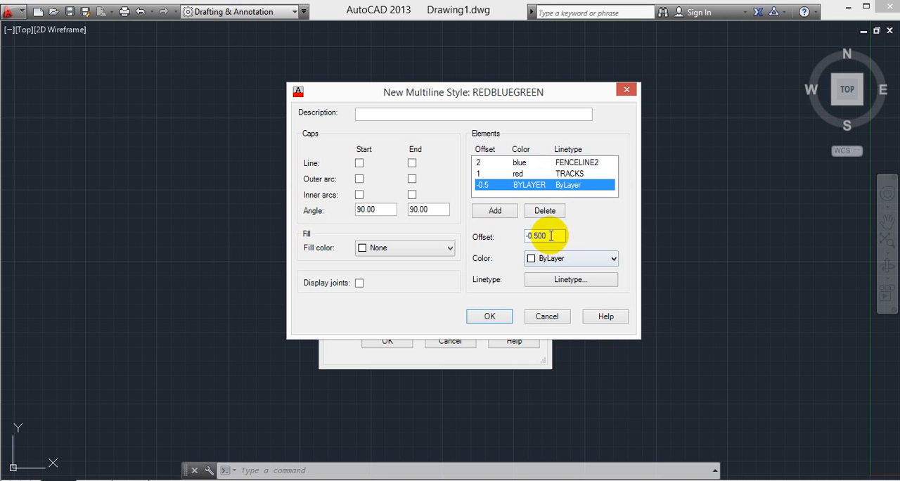
double_click(534, 236)
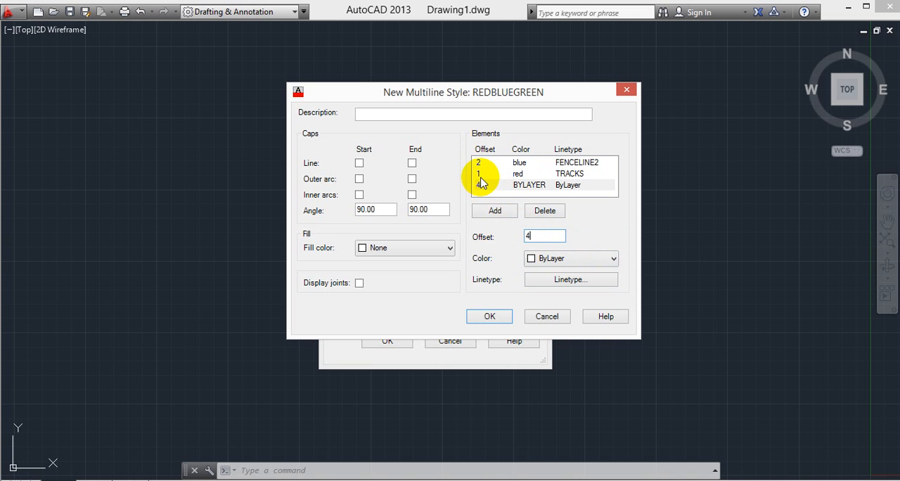
key(Tab)
click(554, 259)
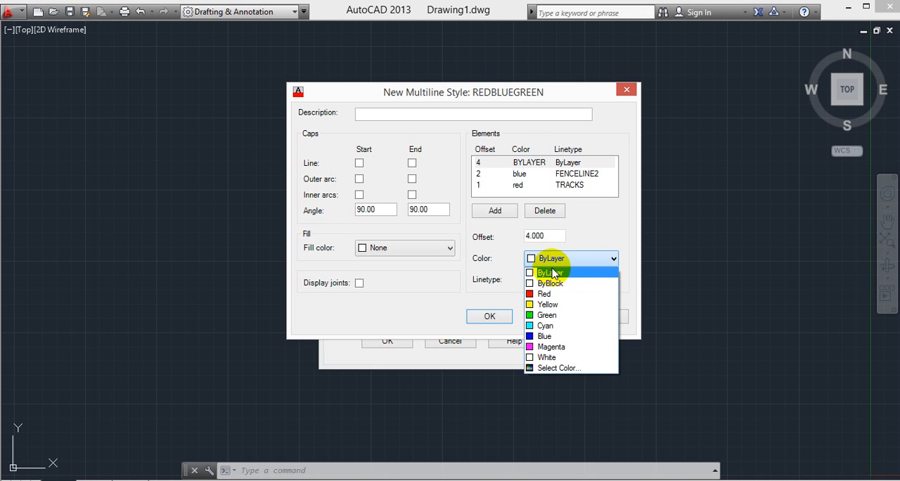
click(552, 316)
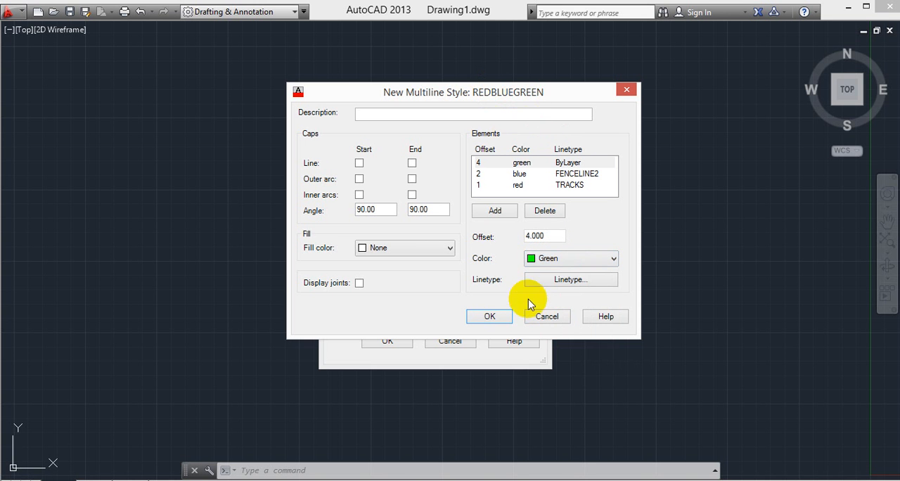
- Assign the TRACKS linetype to the green element and accept the REDBLUEGREEN style definition
click(560, 281)
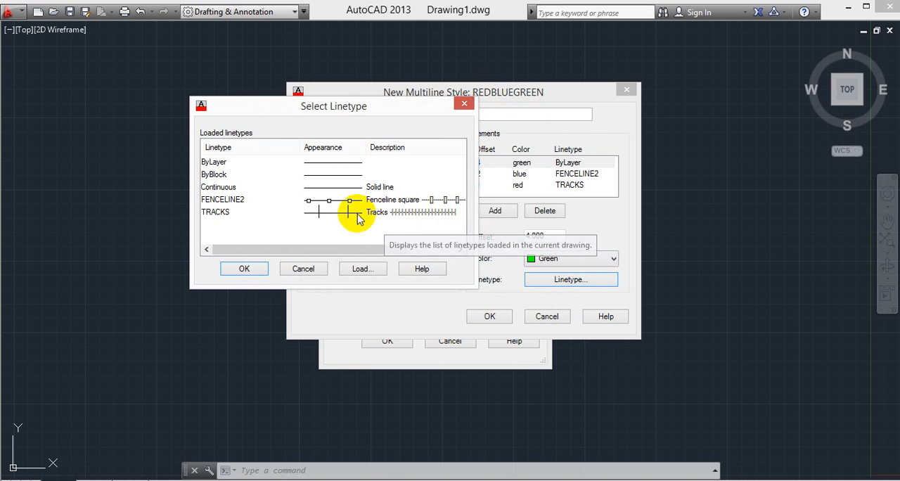
click(388, 215)
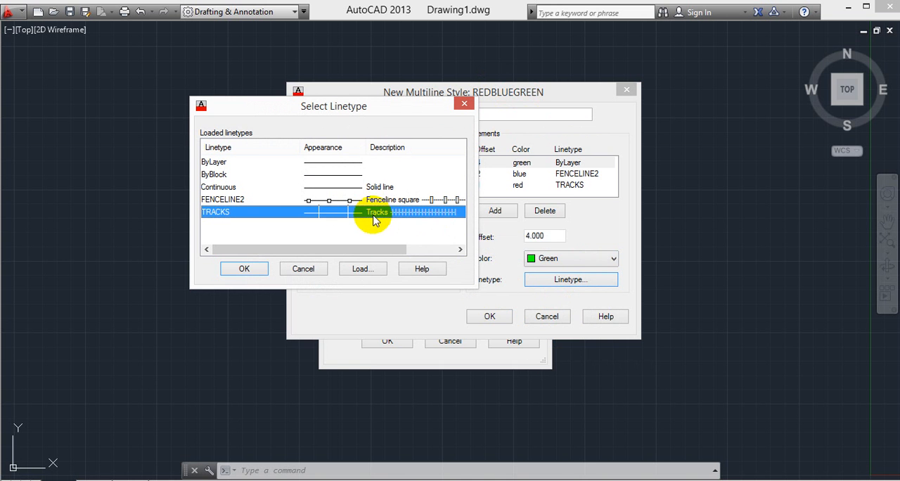
click(245, 269)
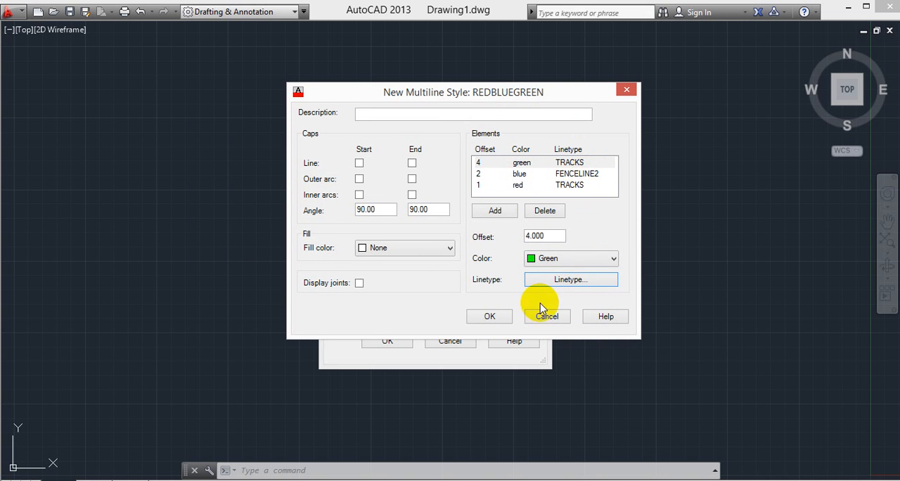
click(492, 316)
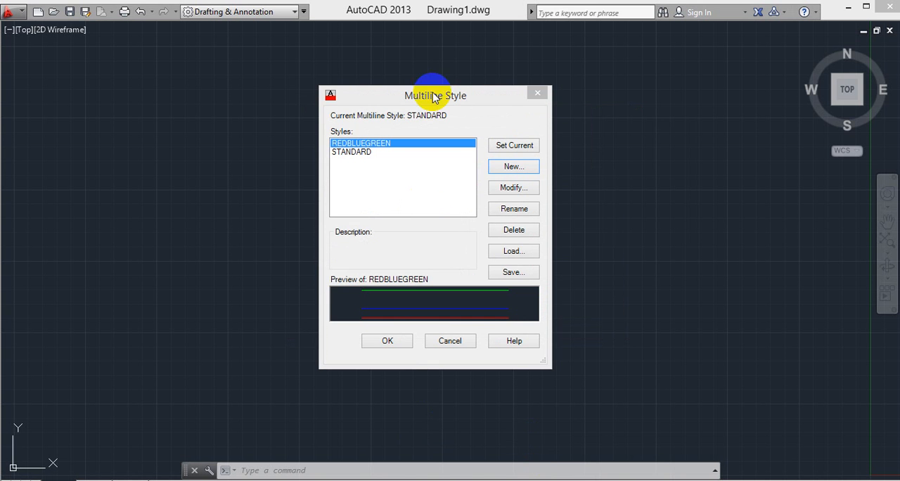
- Compare the previews of the STANDARD and REDBLUEGREEN styles, and make REDBLUEGREEN the current multiline style
drag(440, 94, 542, 95)
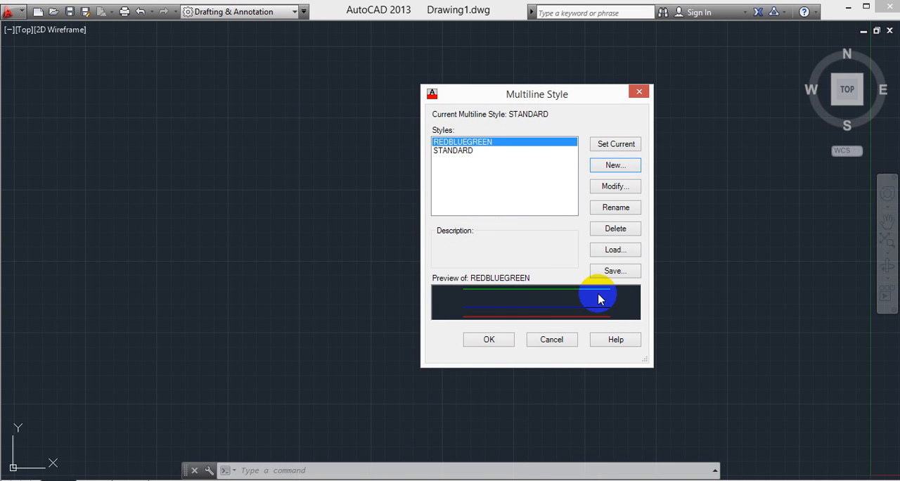
click(458, 150)
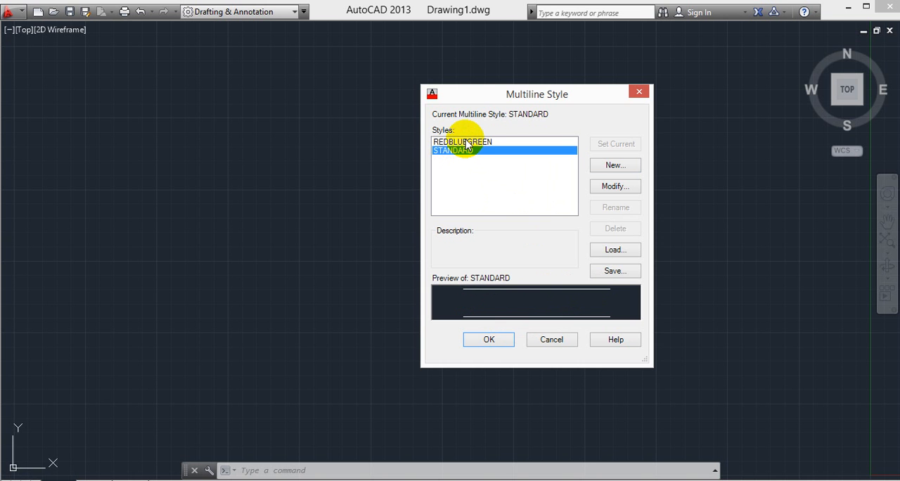
click(467, 142)
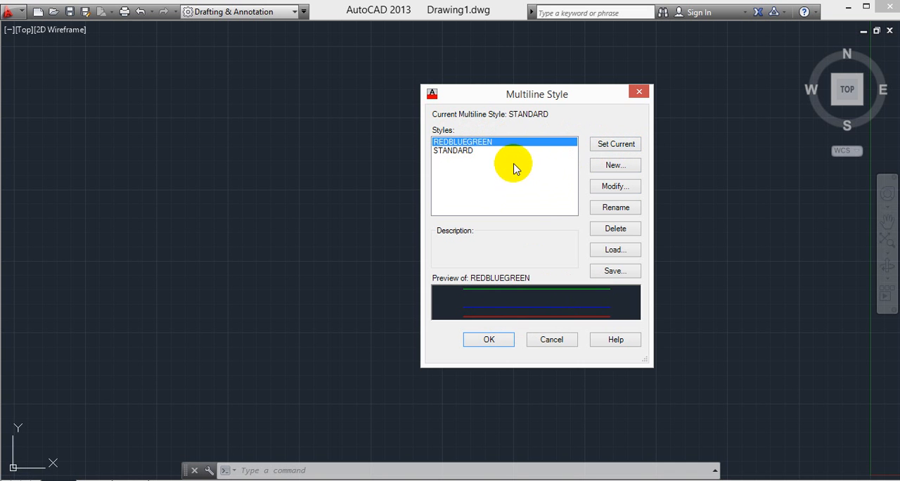
click(609, 147)
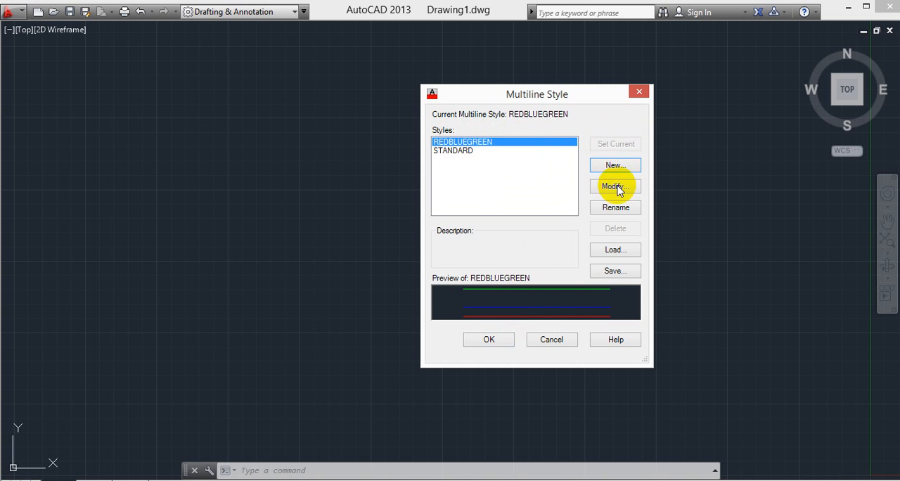
click(492, 340)
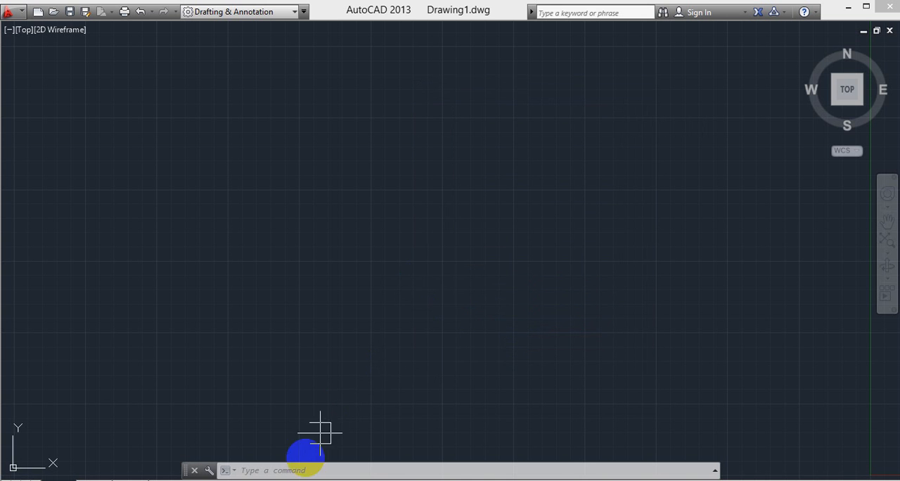
- Draw a zigzag multiline of three segments in the REDBLUEGREEN style across the drawing area
click(301, 469)
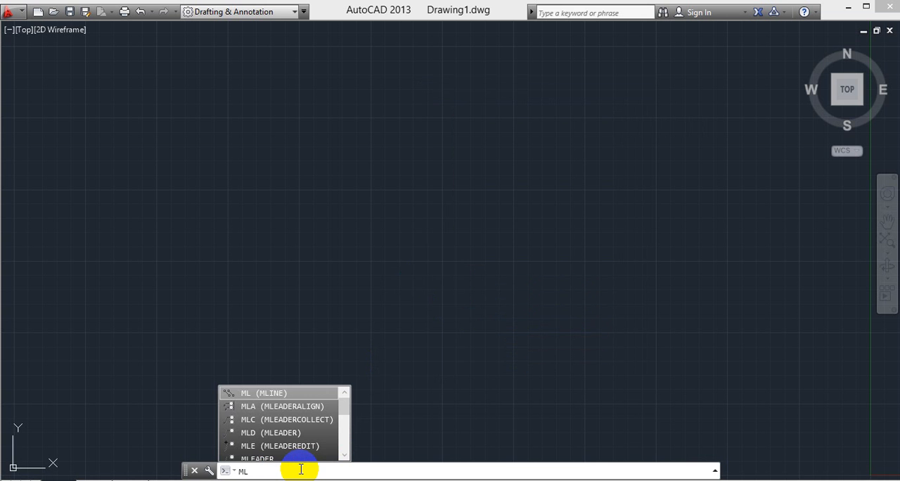
key(Return)
click(139, 280)
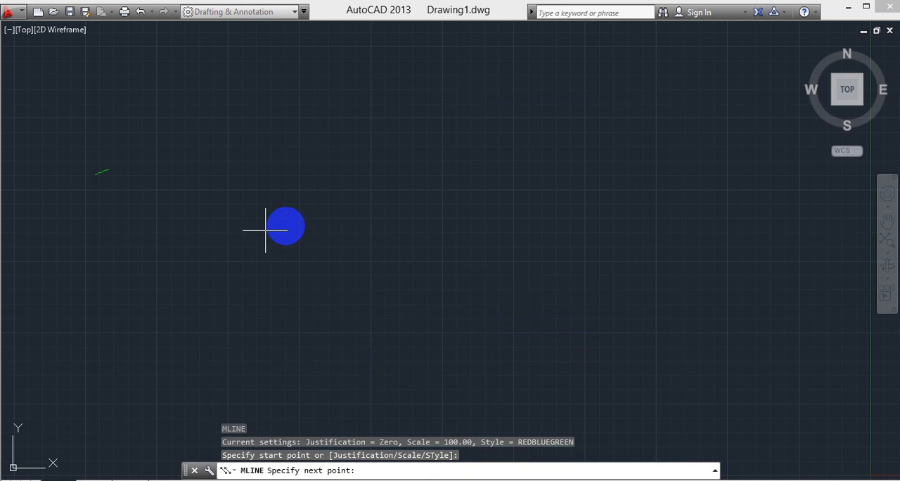
click(324, 212)
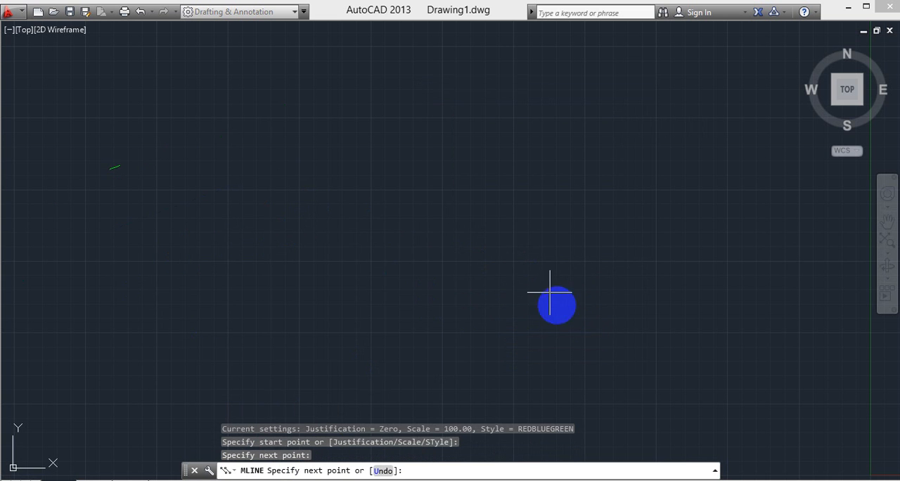
click(563, 322)
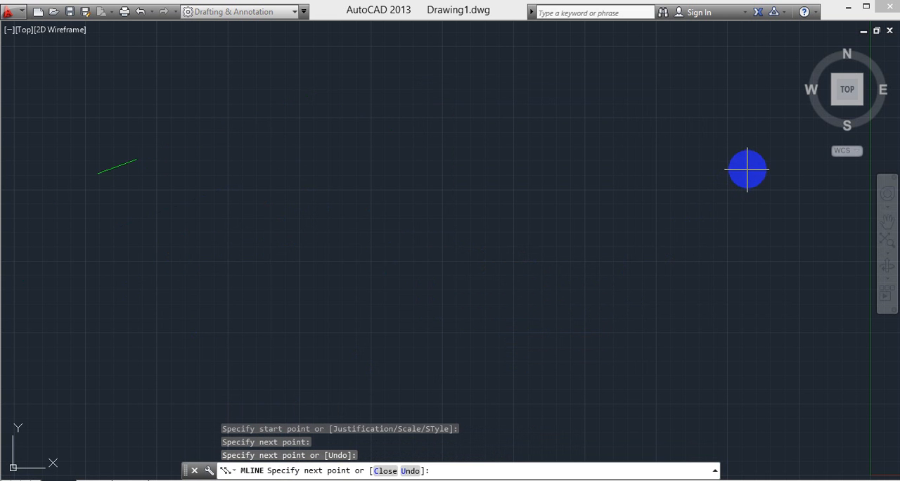
click(748, 169)
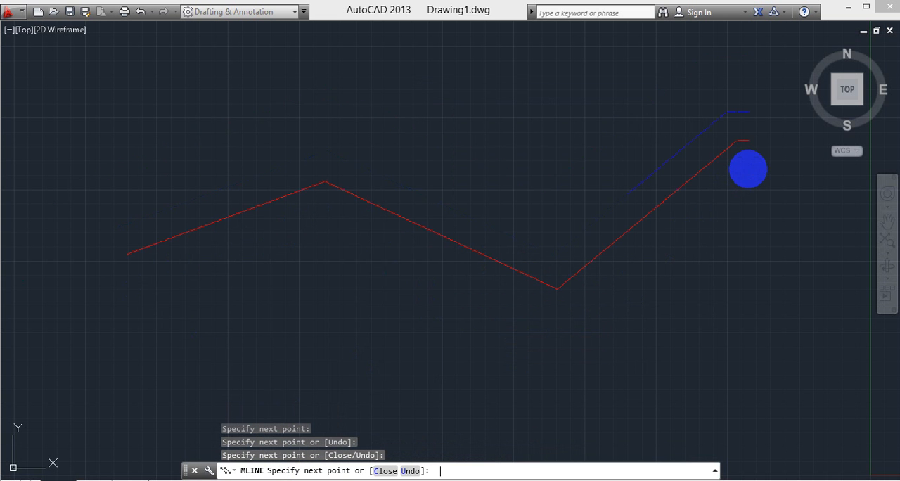
key(Escape)
- Examine the track and fenceline patterns of the red, blue and green lines up close along the zigzag multiline
scroll(550, 227, up, 3)
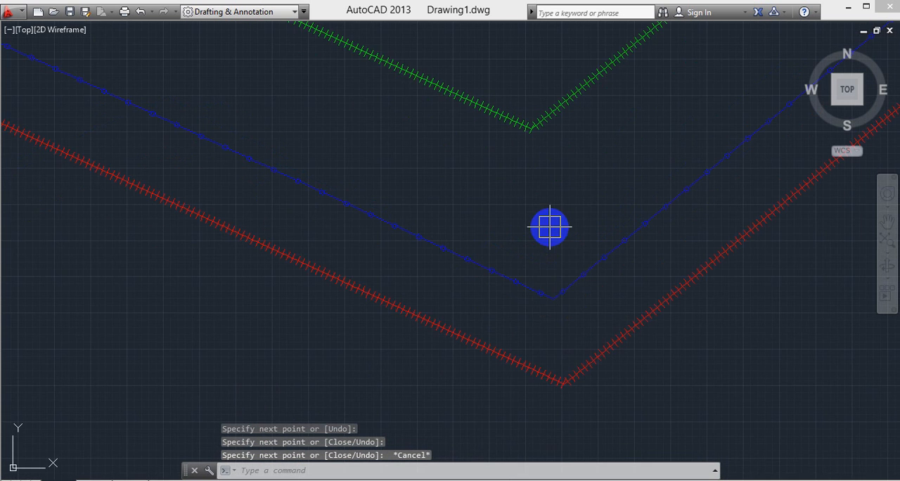
scroll(548, 375, up, 3)
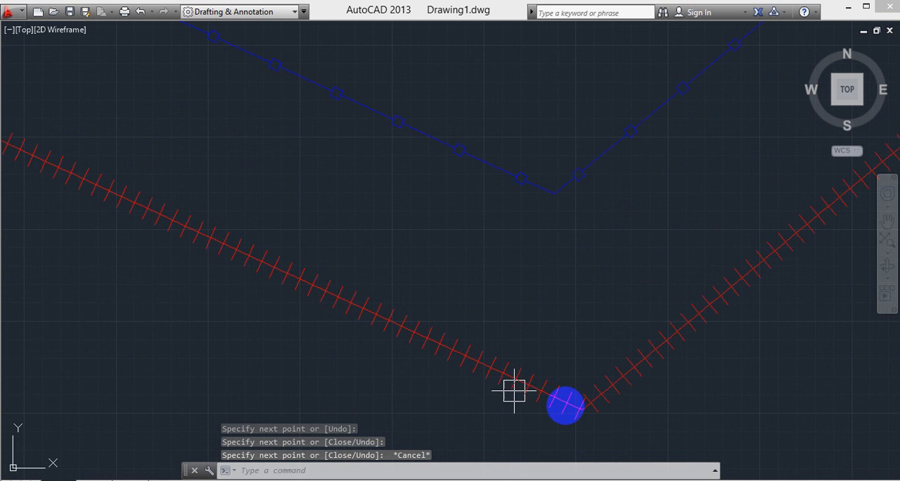
middle_drag(491, 281, 490, 411)
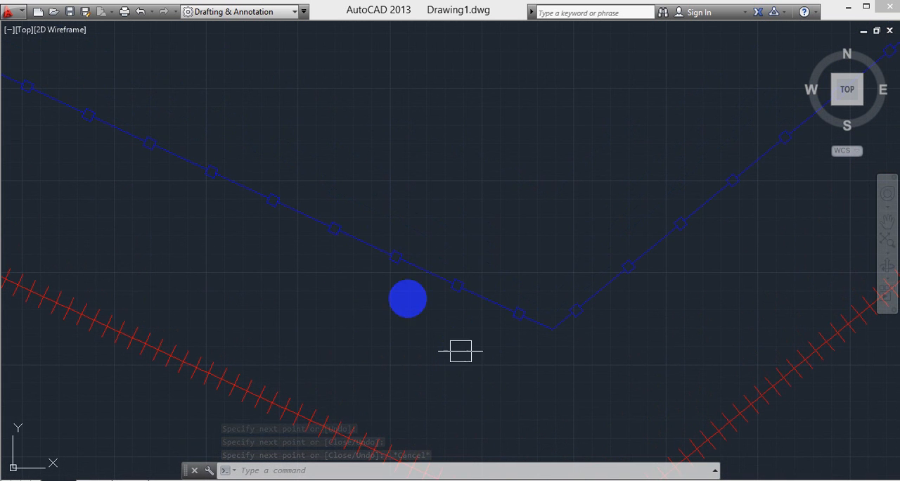
scroll(536, 209, up, 5)
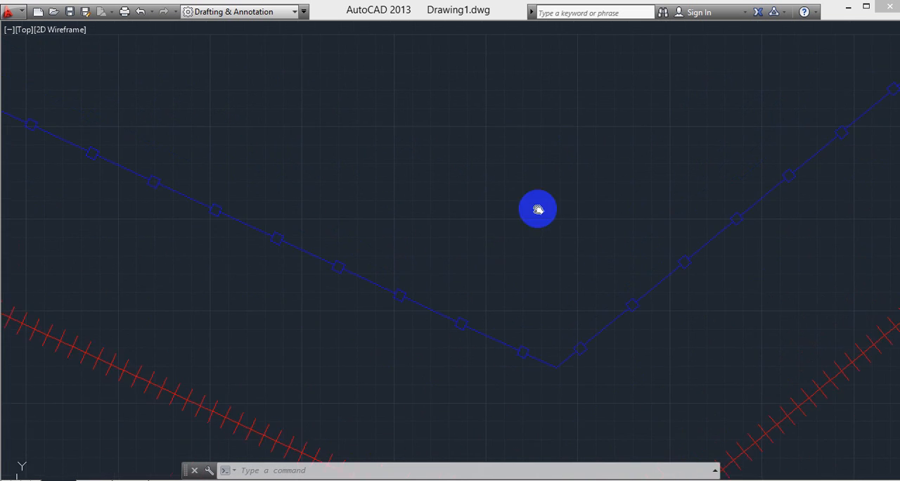
scroll(520, 246, down, 5)
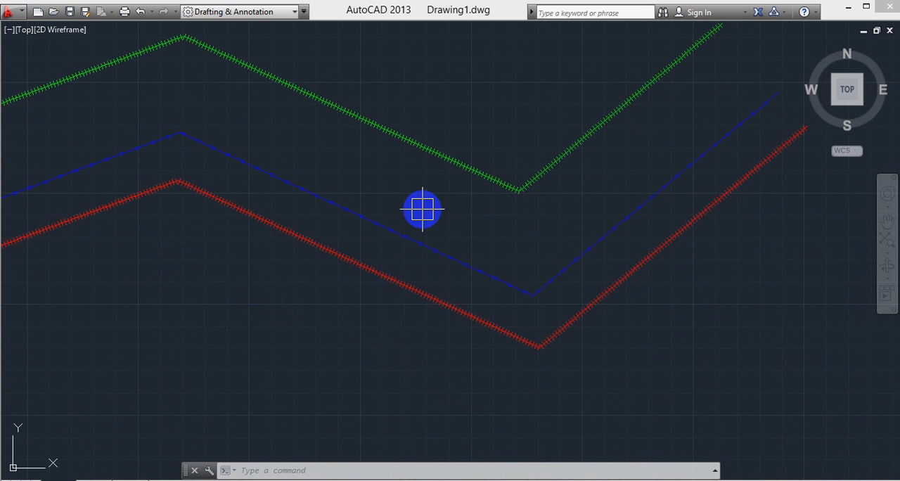
scroll(421, 209, down, 8)
- Draw a larger two-segment multiline below the zigzag one, running nearly horizontally and turning steeply upward past the origin
text(ml)
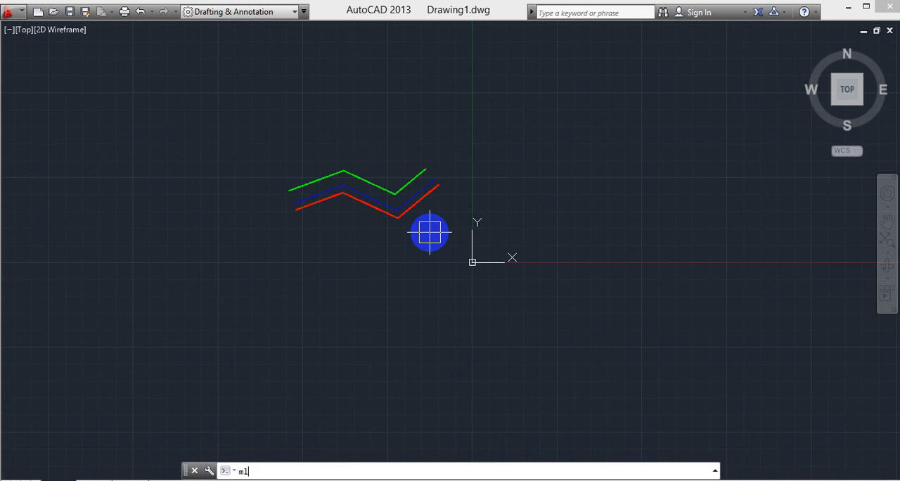
key(Return)
click(176, 315)
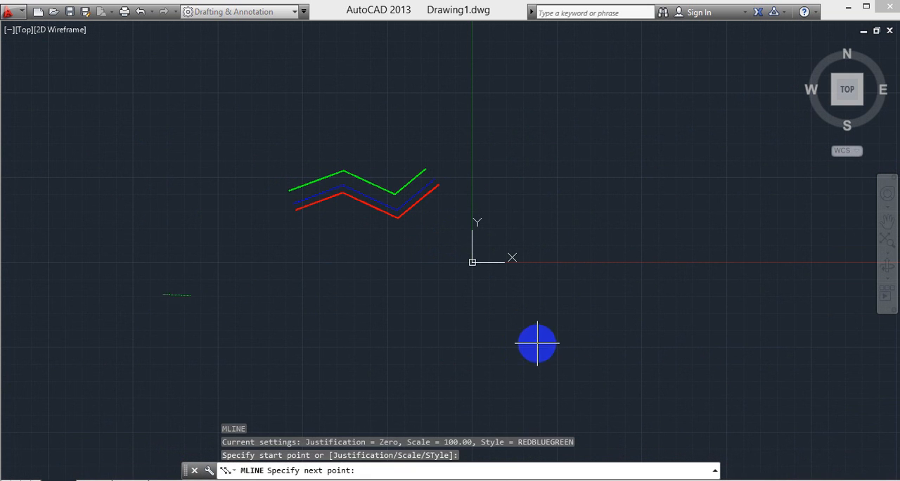
click(532, 340)
click(652, 123)
key(Escape)
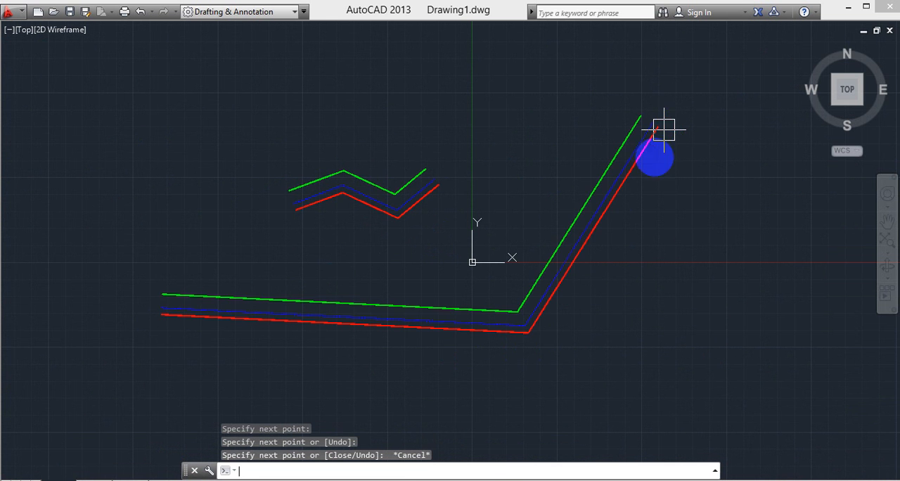
- Erase both the zigzag and the large two-segment multiline from the drawing area
scroll(496, 339, up, 10)
scroll(532, 300, down, 5)
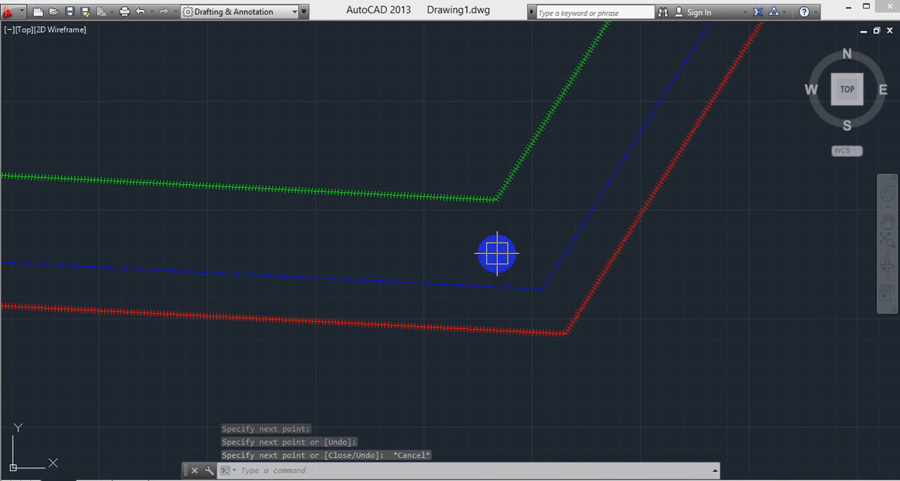
scroll(496, 255, down, 8)
click(158, 66)
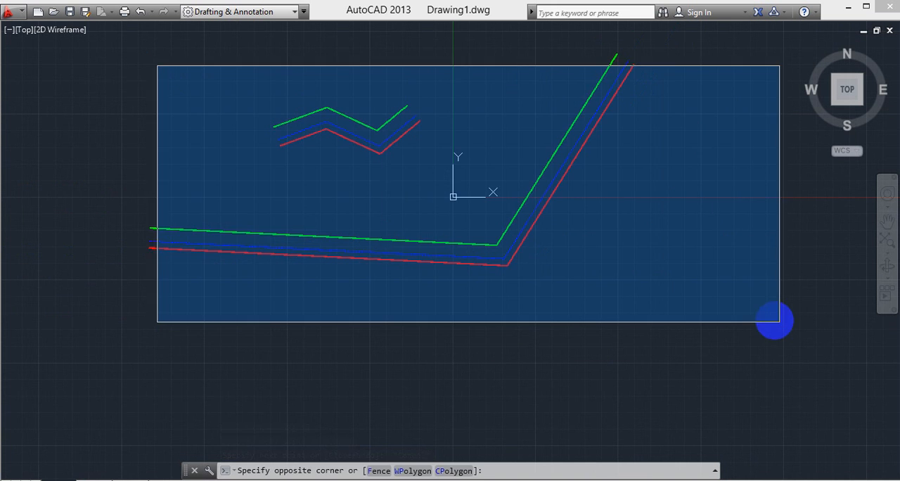
click(791, 338)
scroll(649, 336, up, 4)
middle_drag(647, 335, 691, 437)
scroll(595, 323, up, 5)
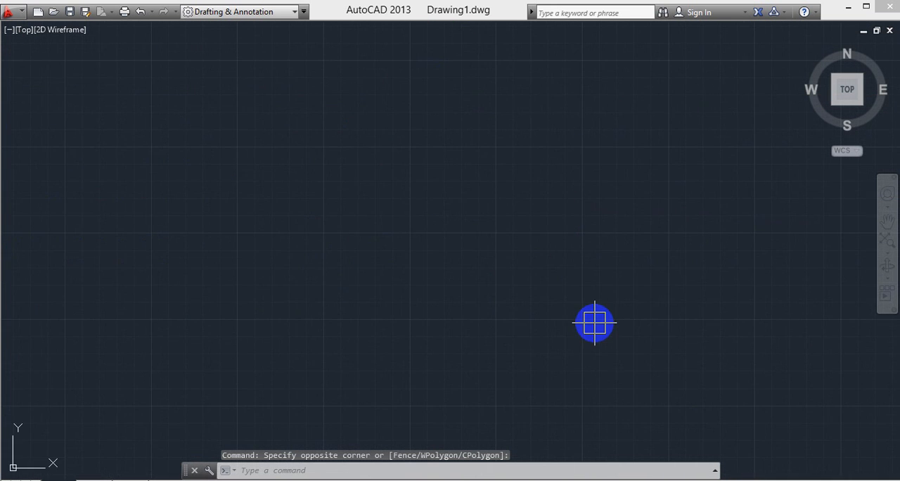
scroll(595, 322, down, 5)
scroll(594, 322, down, 3)
click(46, 56)
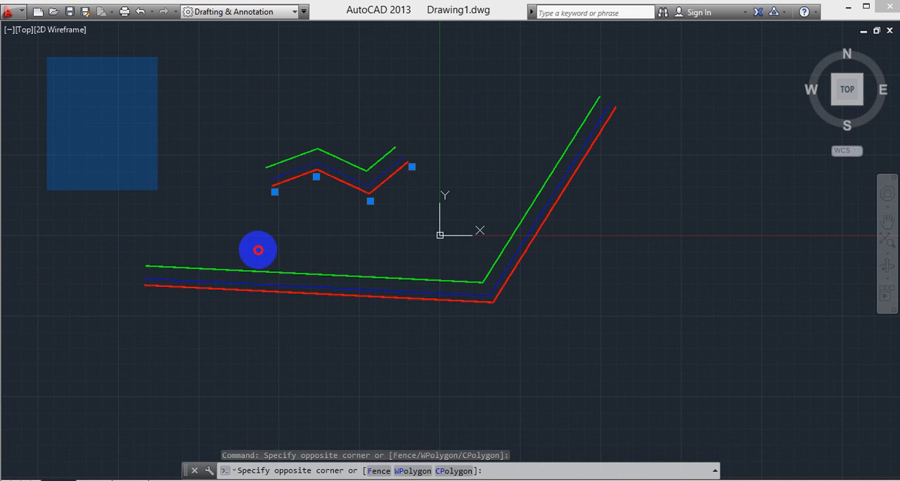
click(710, 362)
key(Delete)
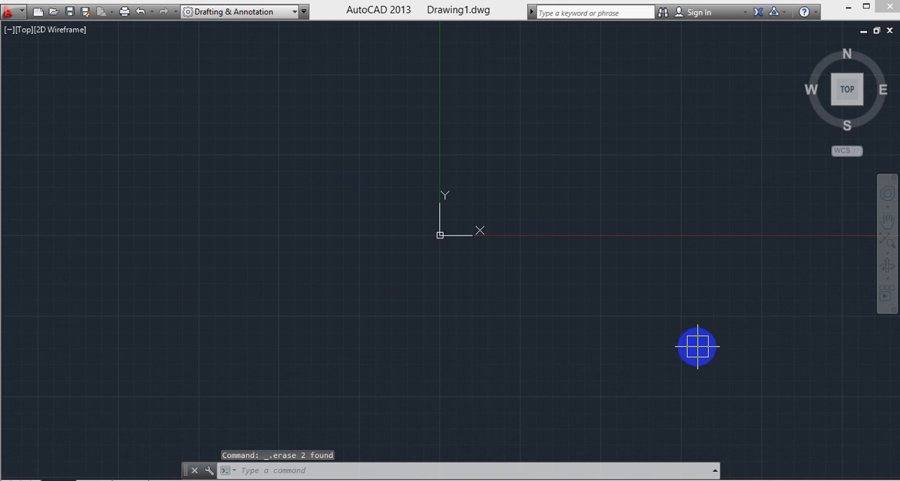
- Draw a rectangle in the empty area up and to the left of the origin
middle_drag(391, 246, 431, 295)
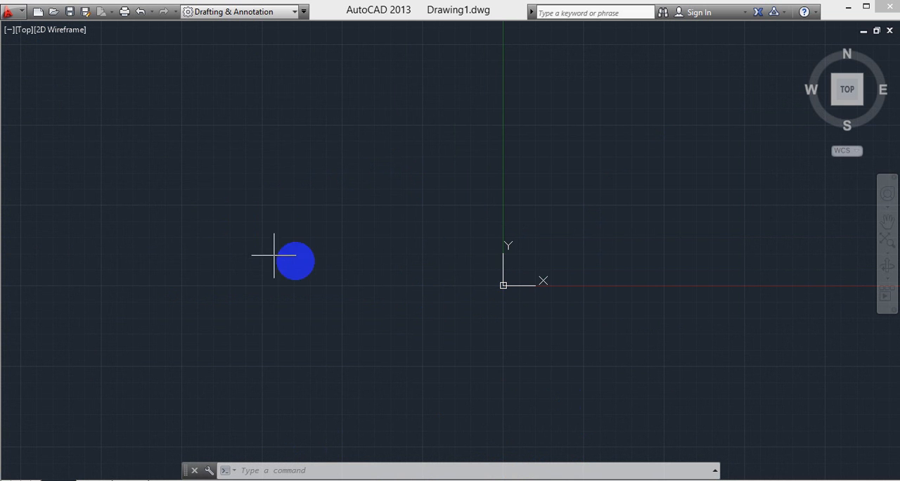
mouse_move(256, 254)
middle_down()
mouse_move(321, 289)
mouse_move(419, 315)
middle_up()
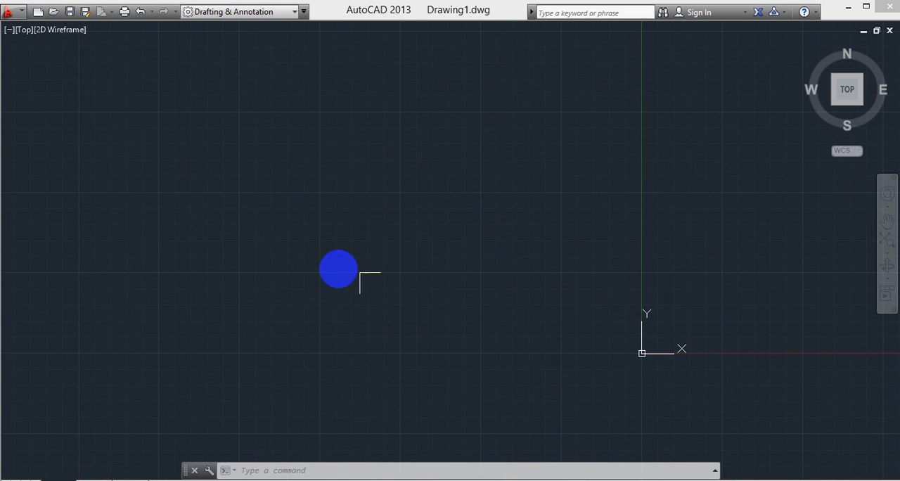
middle_drag(383, 210, 381, 293)
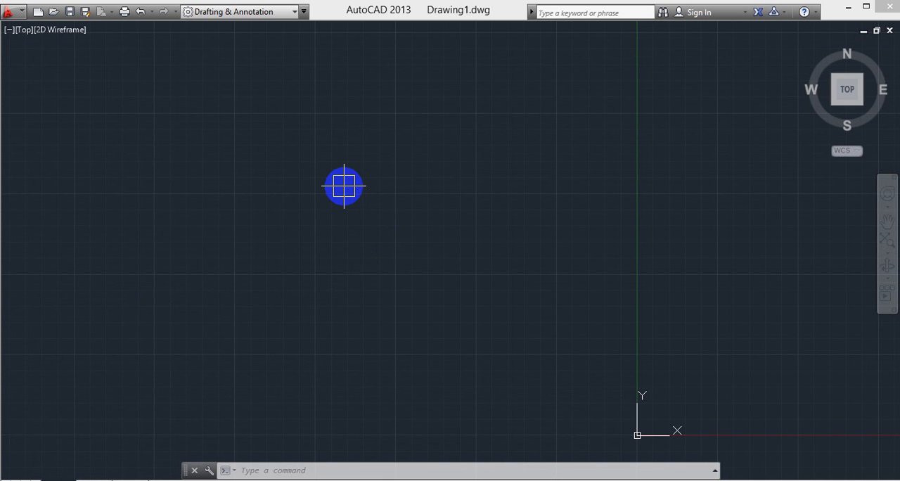
text(r)
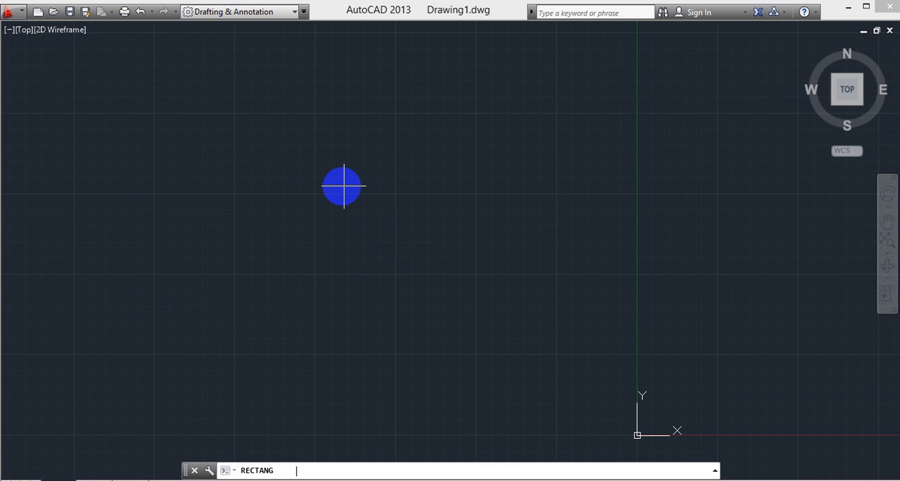
key(Return)
click(182, 199)
click(298, 267)
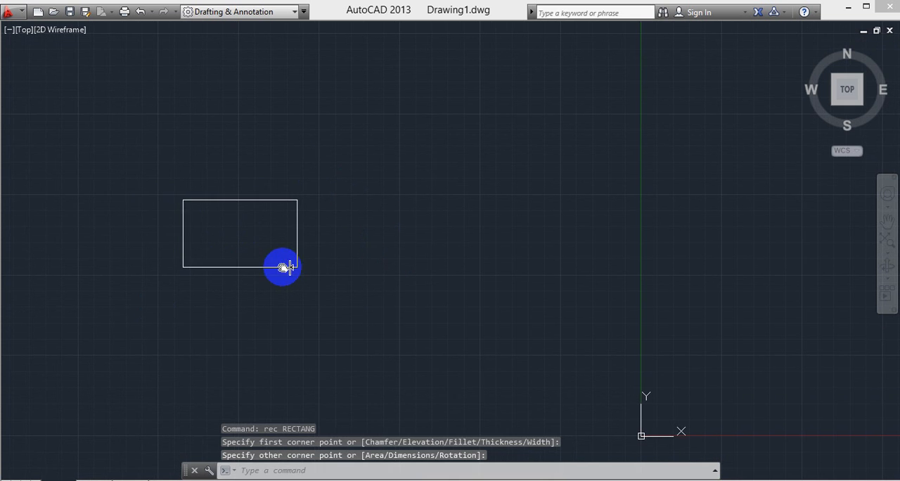
- Place a linear dimension above the rectangle for the length of its upper edge
middle_drag(355, 270, 356, 315)
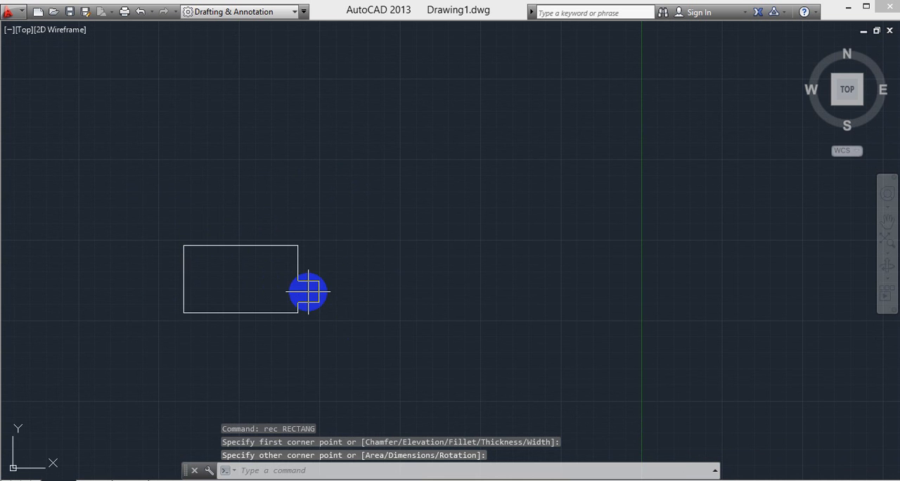
key(Escape)
key(Escape)
text(z)
key(Return)
text(a)
key(Return)
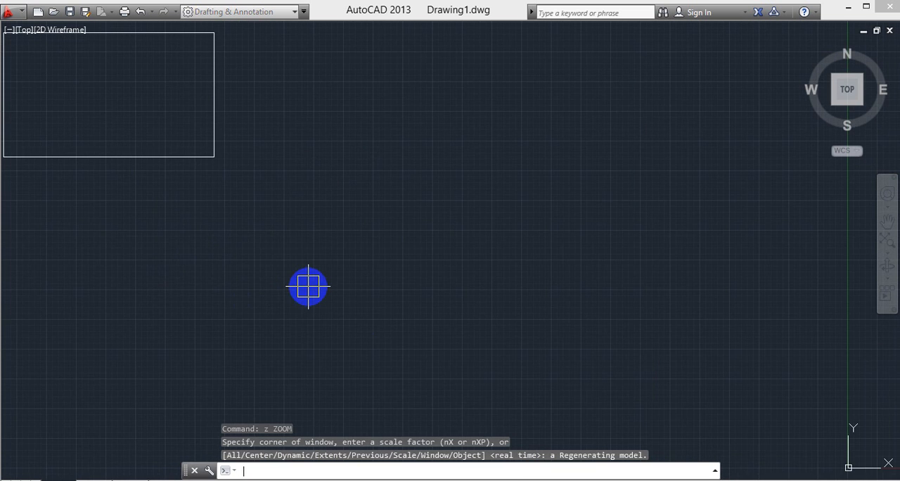
middle_drag(197, 167, 552, 329)
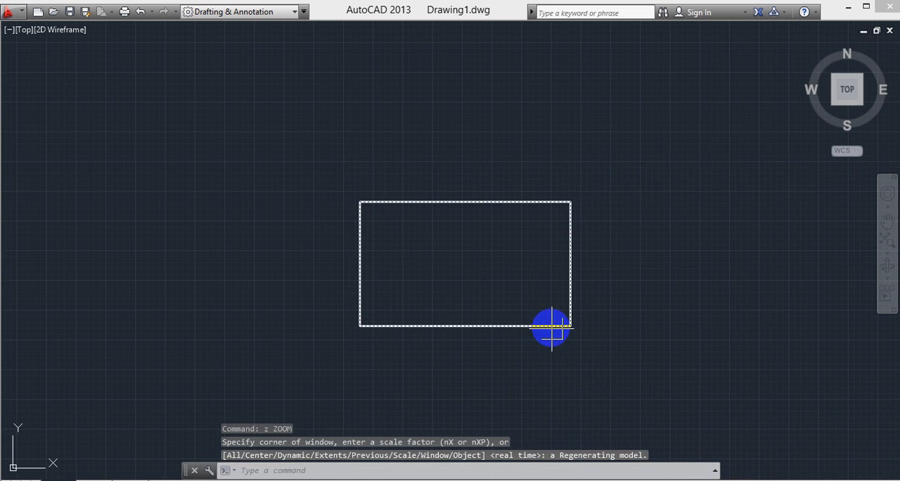
text(dli)
key(Return)
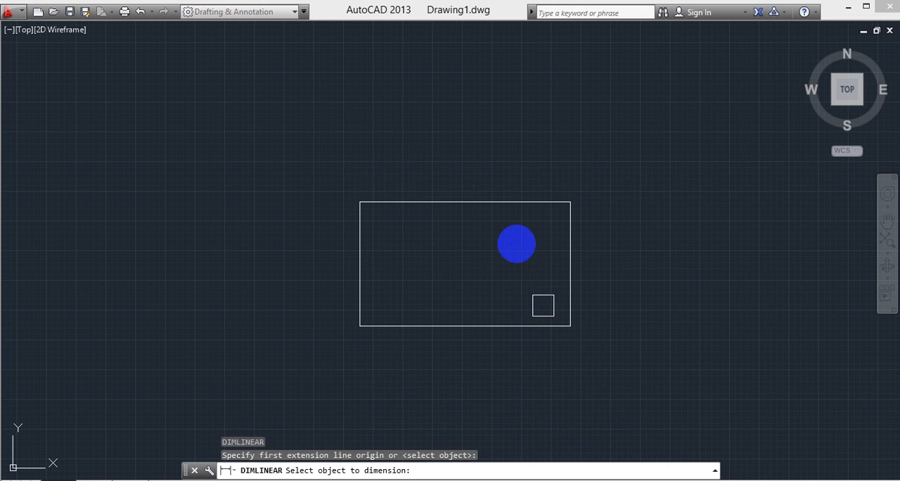
click(493, 201)
click(460, 163)
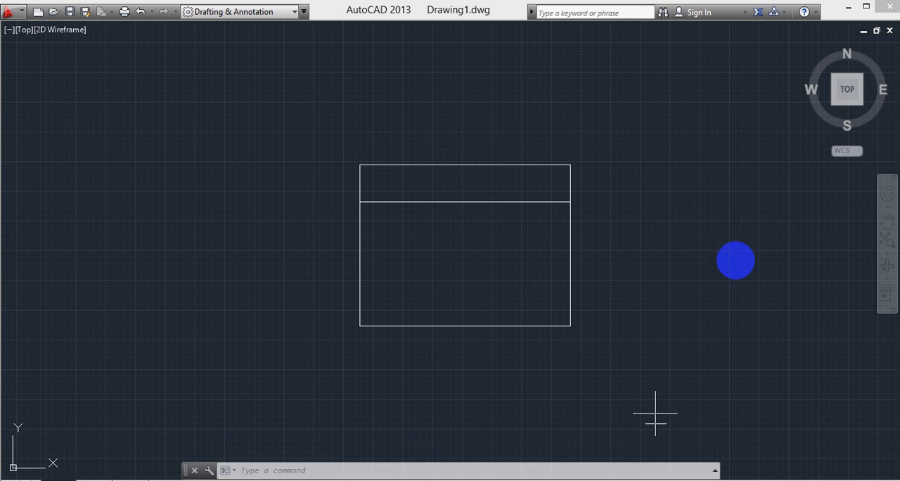
- Inspect the linear dimension's tiny text above the rectangle, and erase the dimension
scroll(476, 165, up, 10)
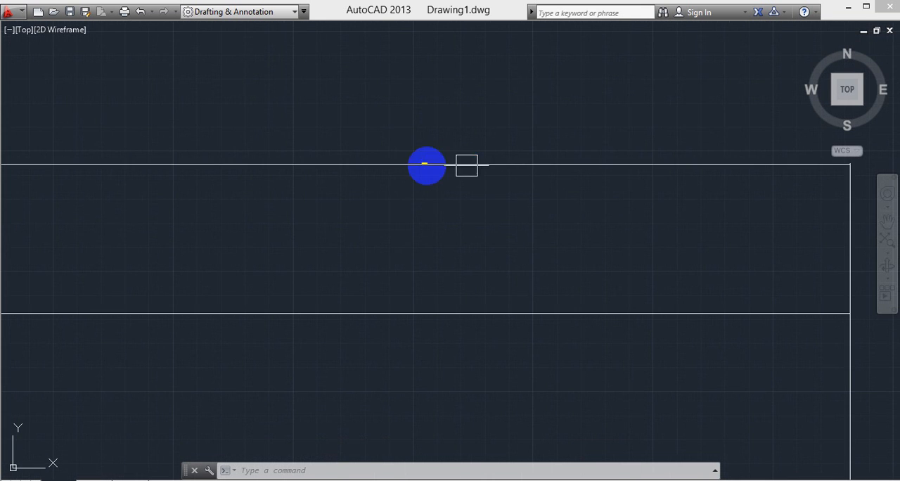
scroll(442, 156, down, 8)
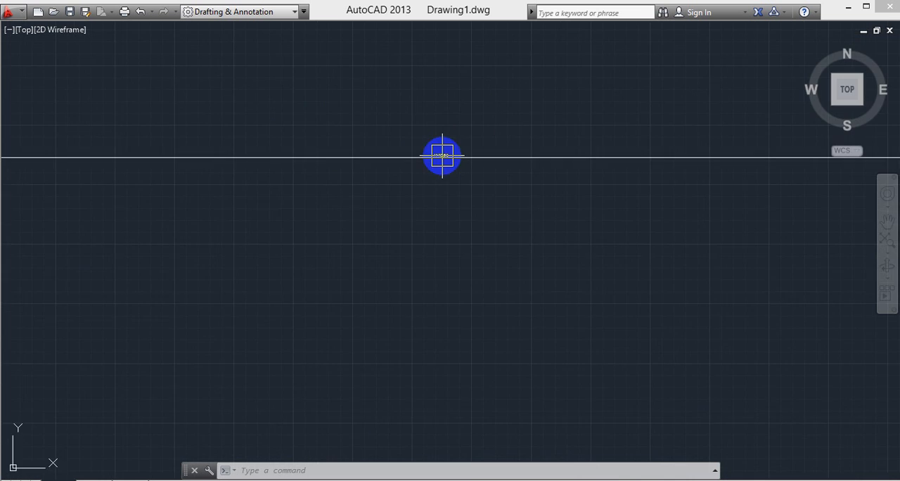
click(443, 156)
mouse_move(443, 160)
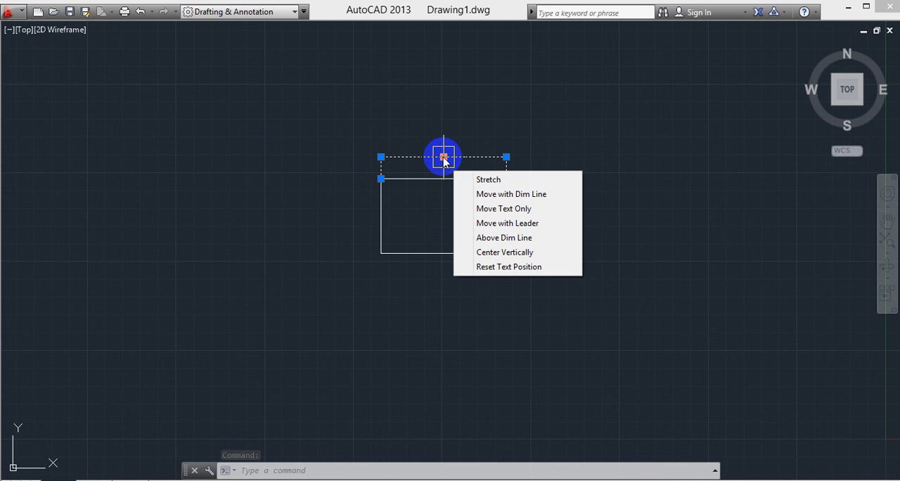
click(543, 189)
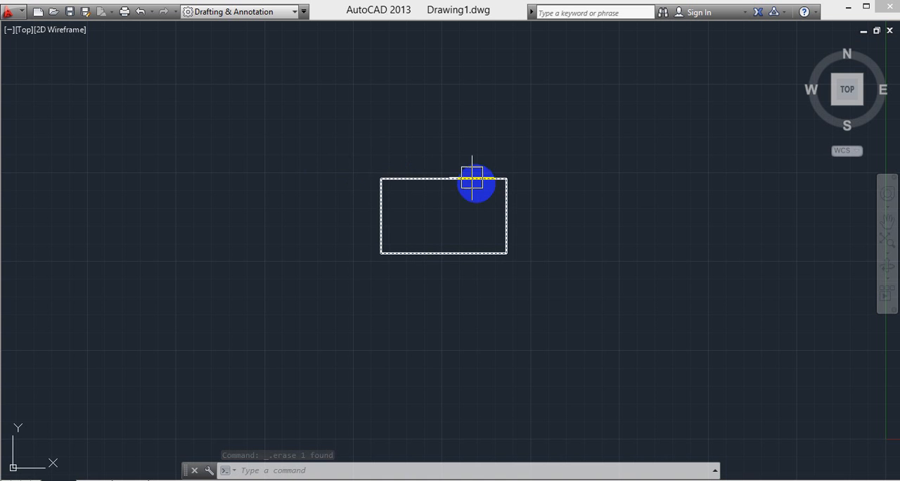
- Open the ISO-25 dimension style for modification in the Dimension Style Manager
middle_drag(473, 196, 443, 202)
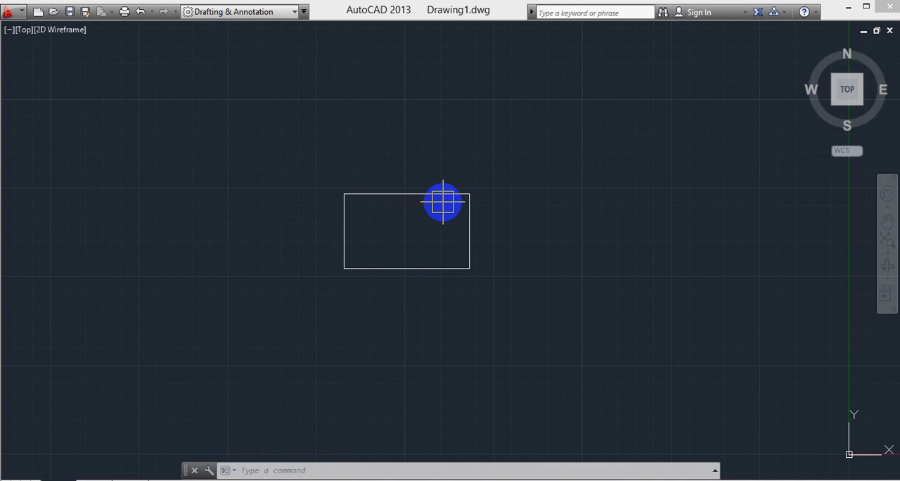
text(d)
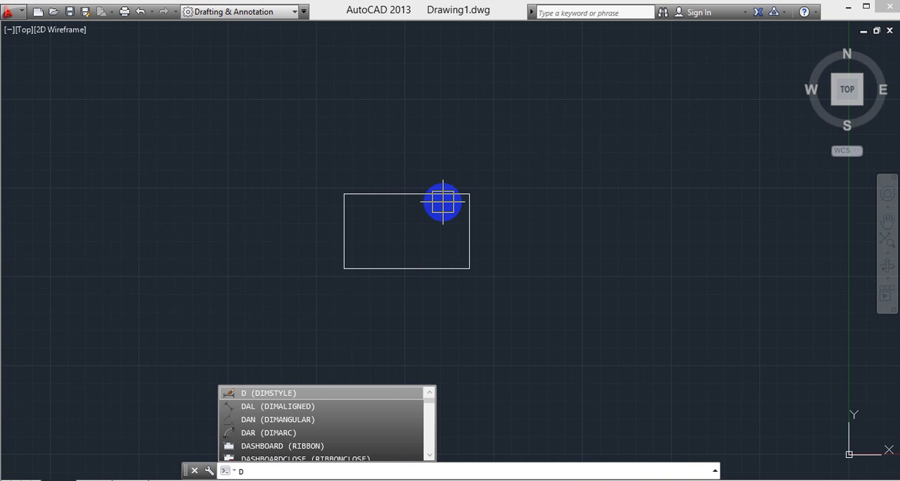
key(Return)
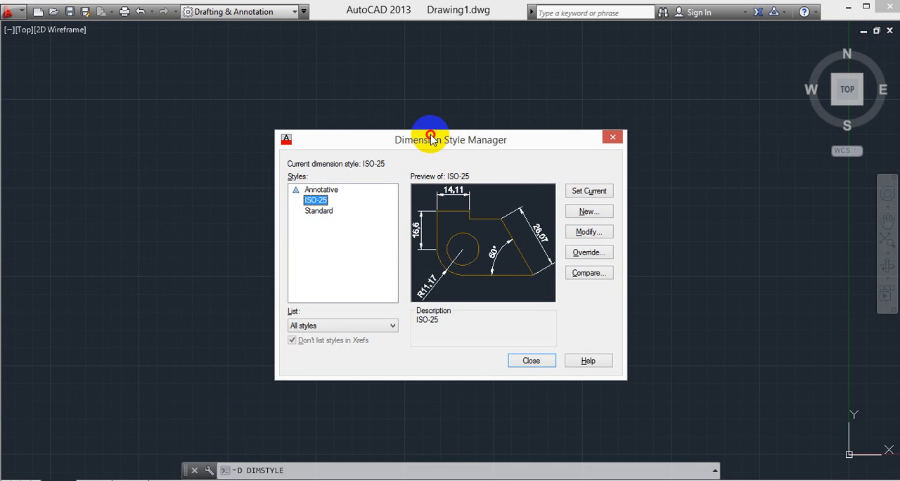
drag(431, 138, 369, 112)
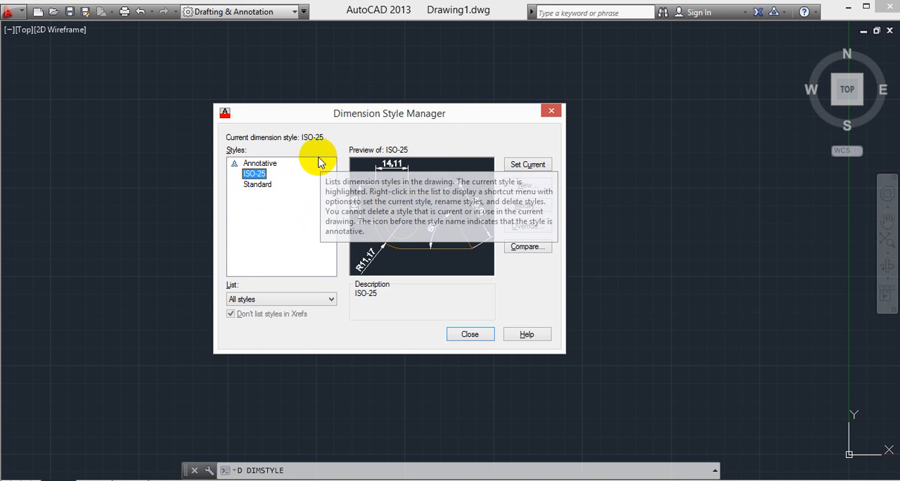
drag(437, 113, 464, 99)
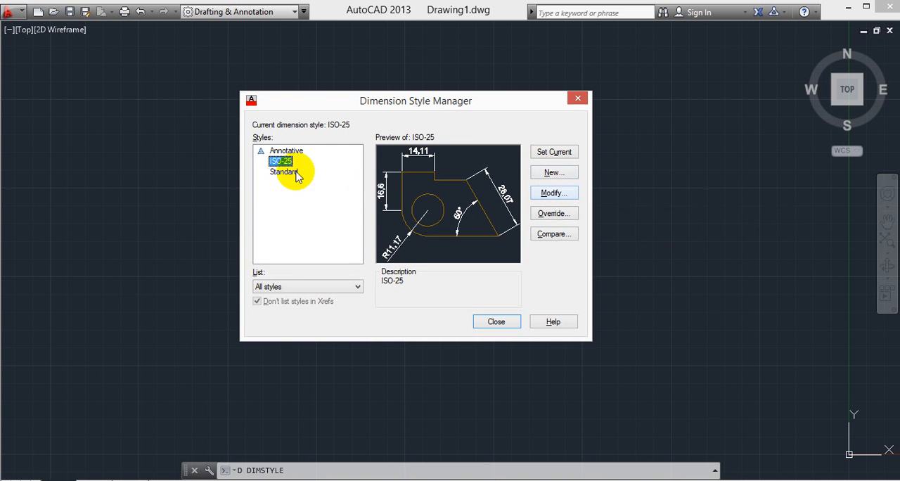
click(553, 192)
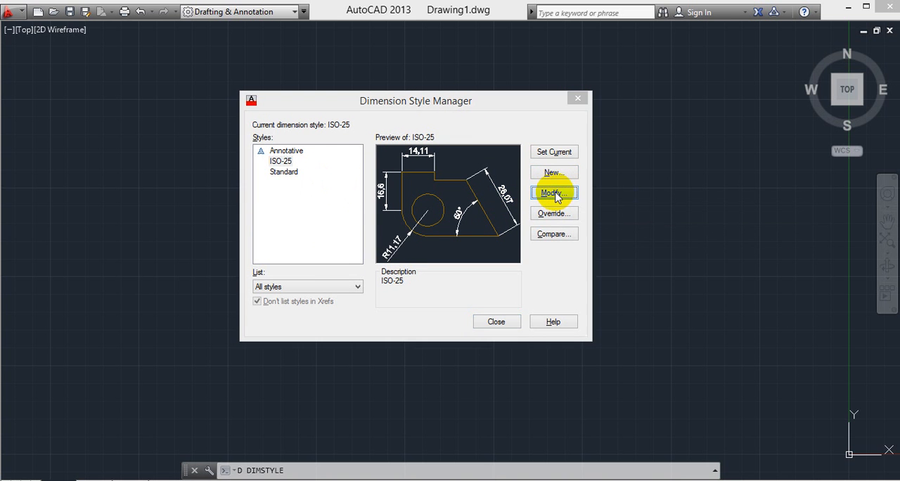
drag(455, 76, 480, 75)
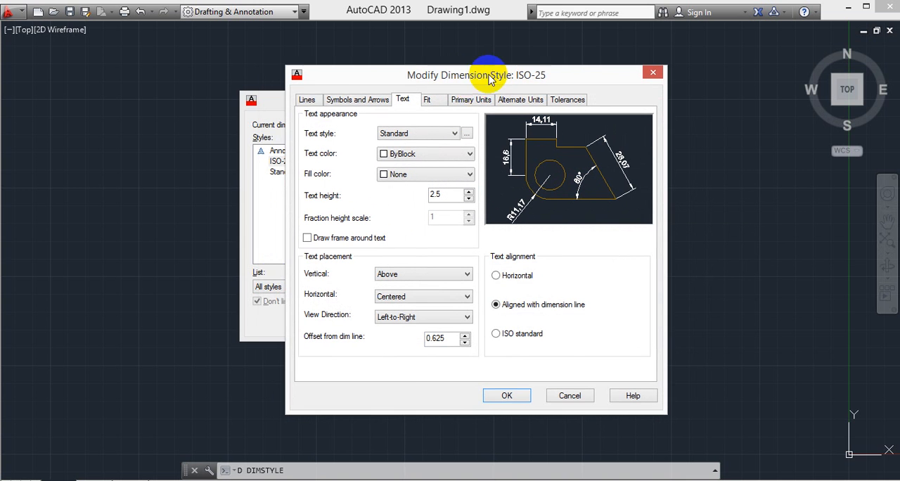
- Review the line, arrow and text settings of the ISO-25 style, and set its dimension line color to Red
click(307, 100)
click(357, 100)
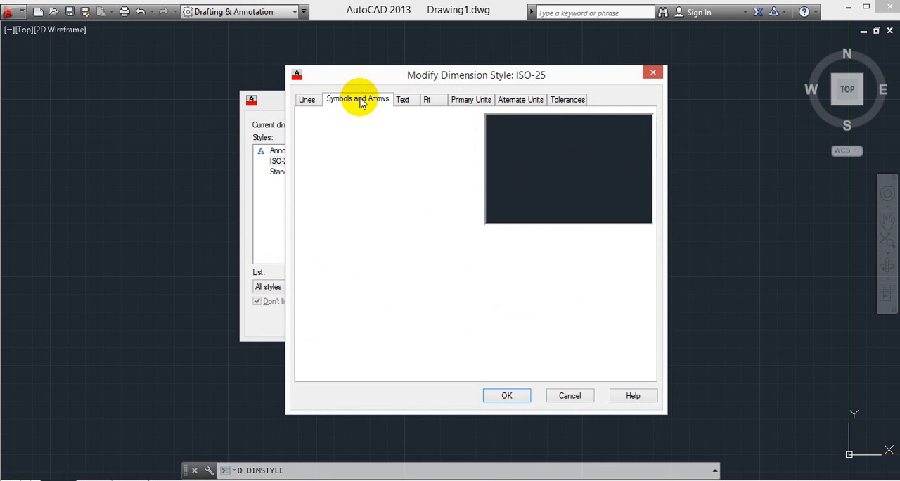
click(406, 100)
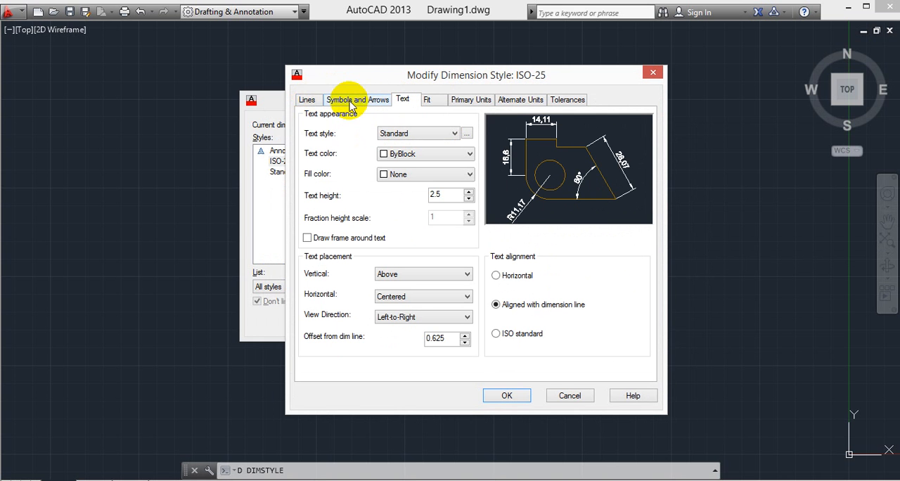
click(305, 101)
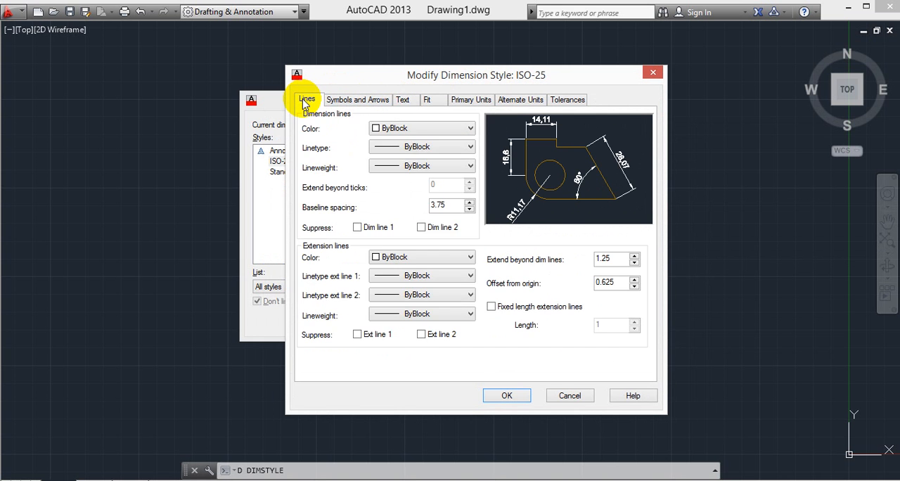
click(397, 129)
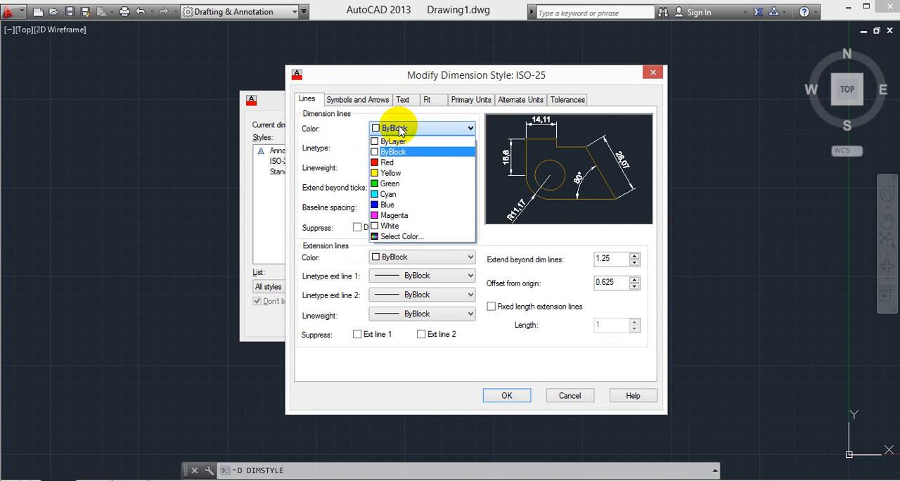
click(400, 162)
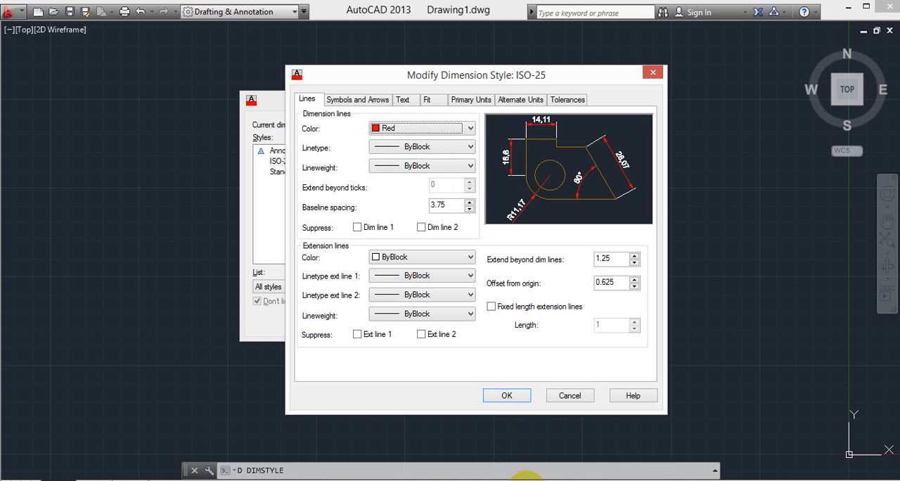
click(533, 480)
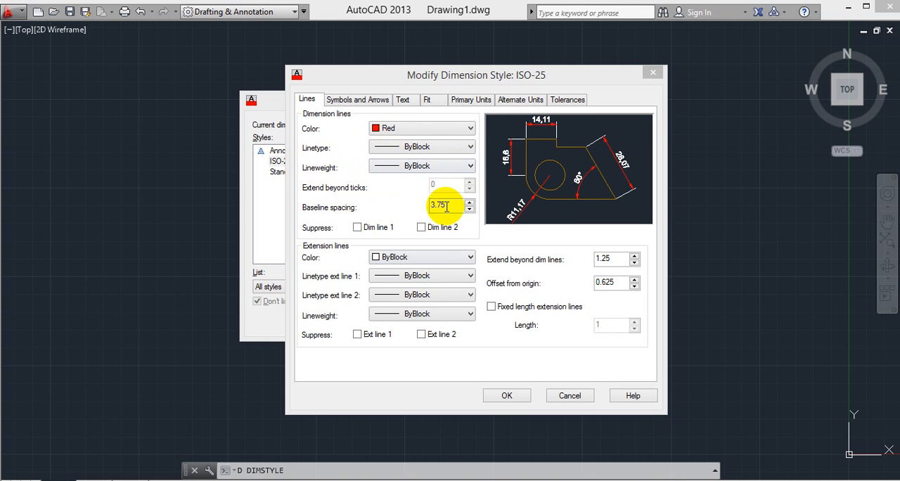
- Set the first and second arrowheads of the ISO-25 style to Dot
click(352, 100)
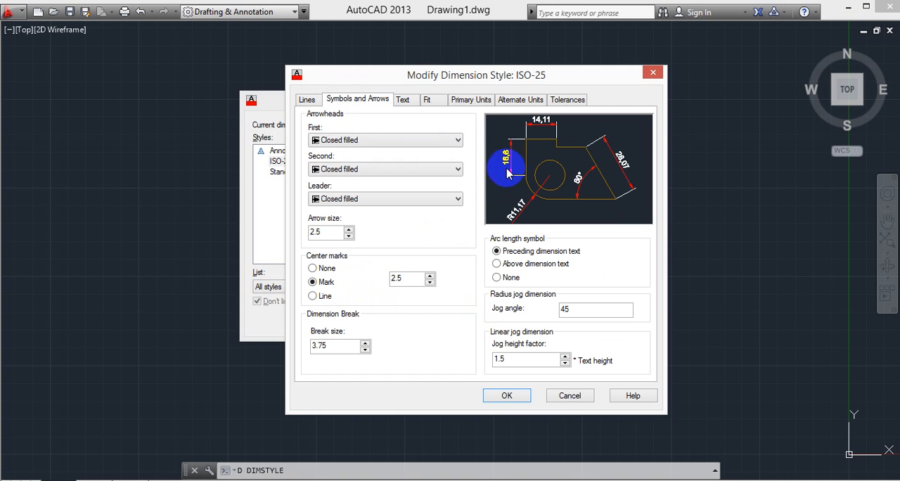
click(374, 144)
click(363, 187)
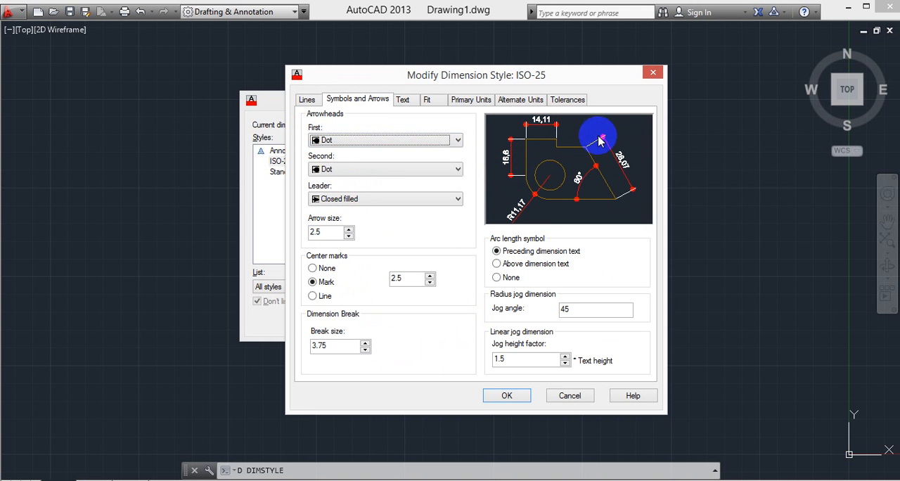
- Set the ISO-25 style's first and second arrowheads to Closed filled and the arrow size to 20
click(383, 141)
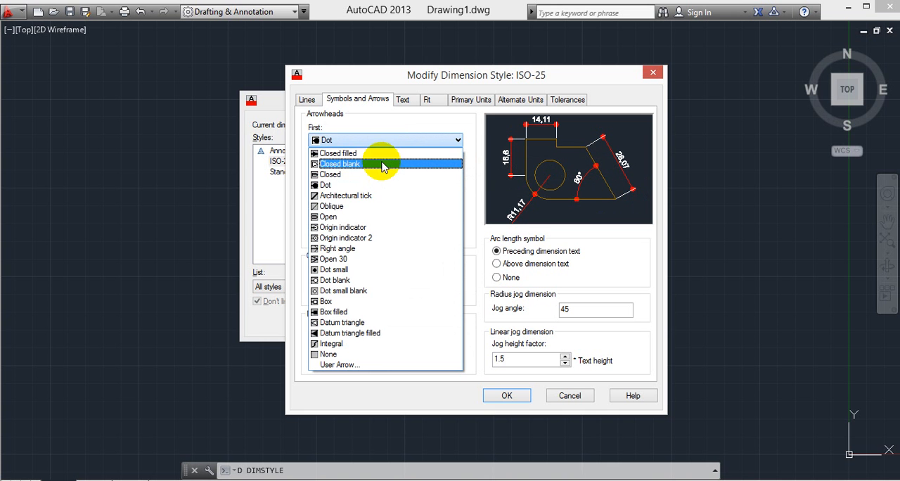
click(381, 152)
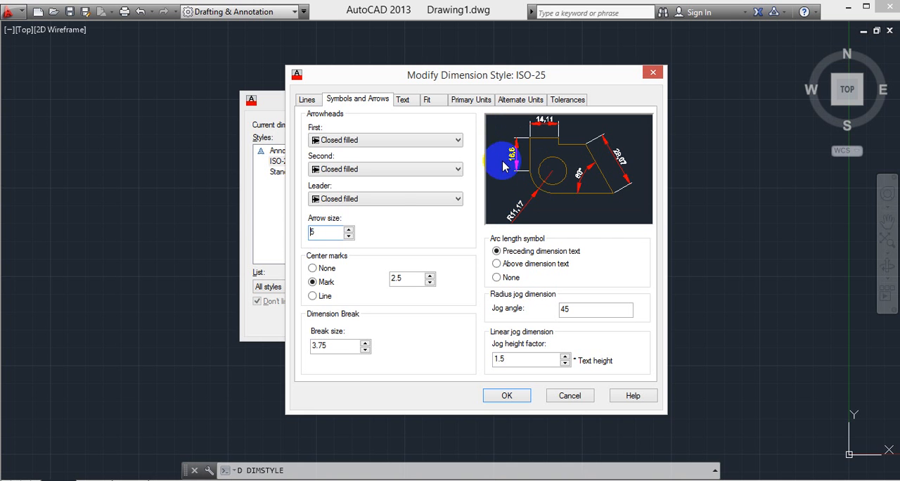
drag(317, 235, 278, 239)
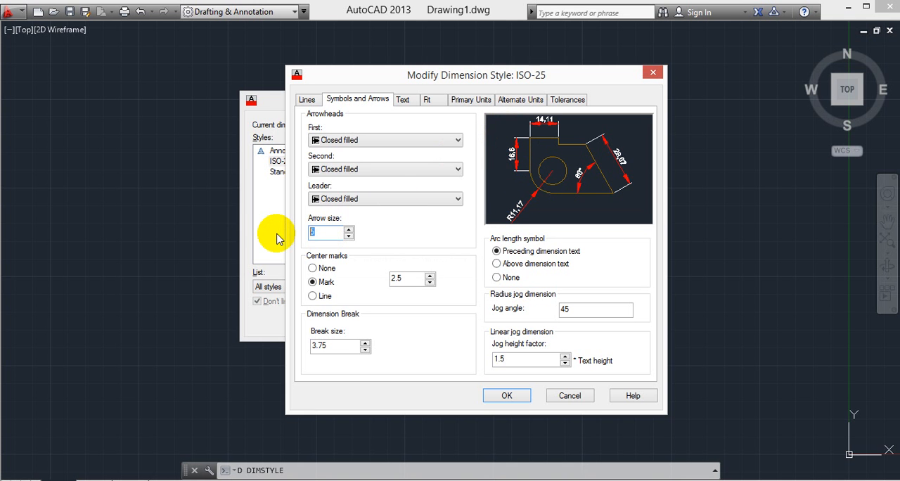
text(10)
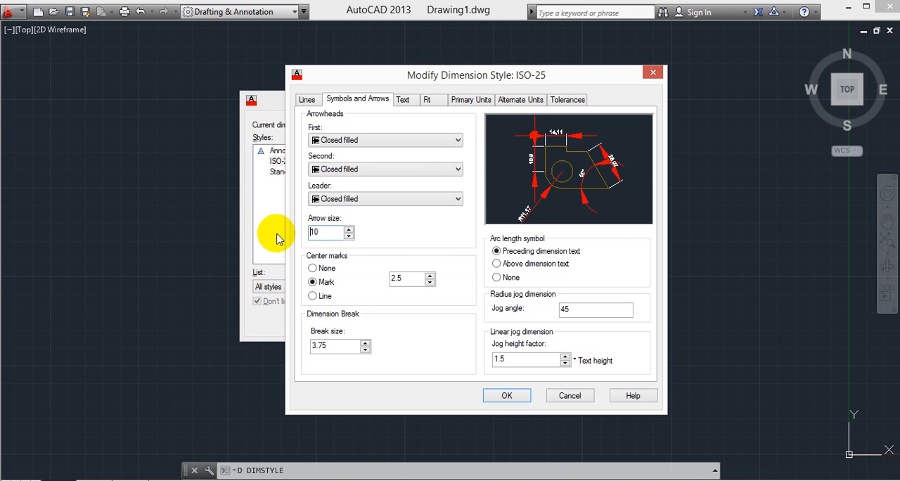
drag(321, 232, 286, 225)
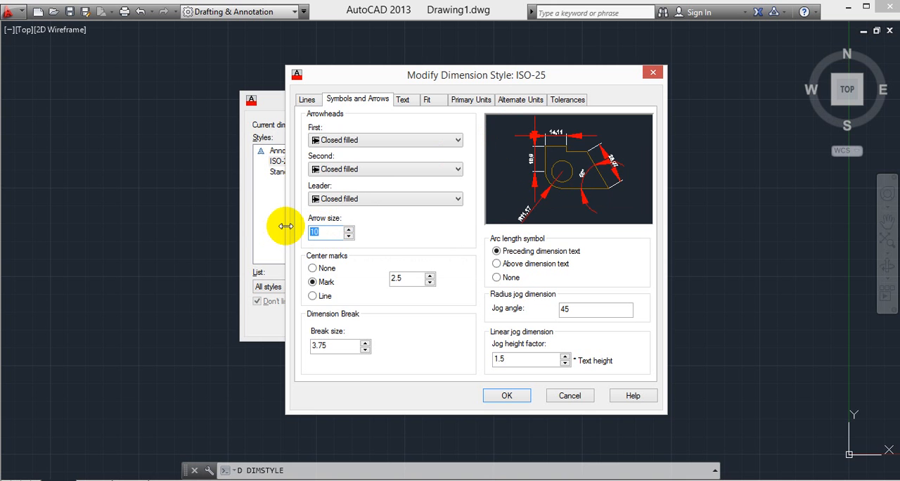
text(20)
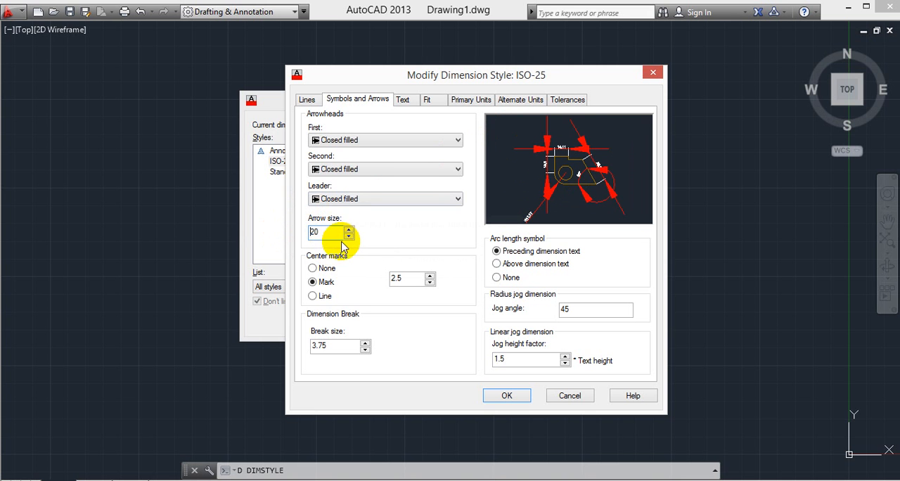
- Set the dimension text color of the ISO-25 style to Yellow and the text height to 40
click(405, 100)
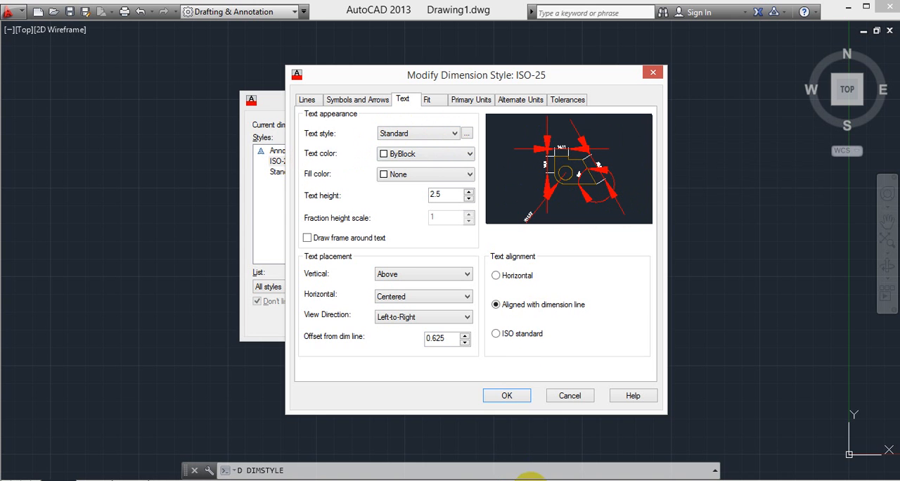
click(530, 480)
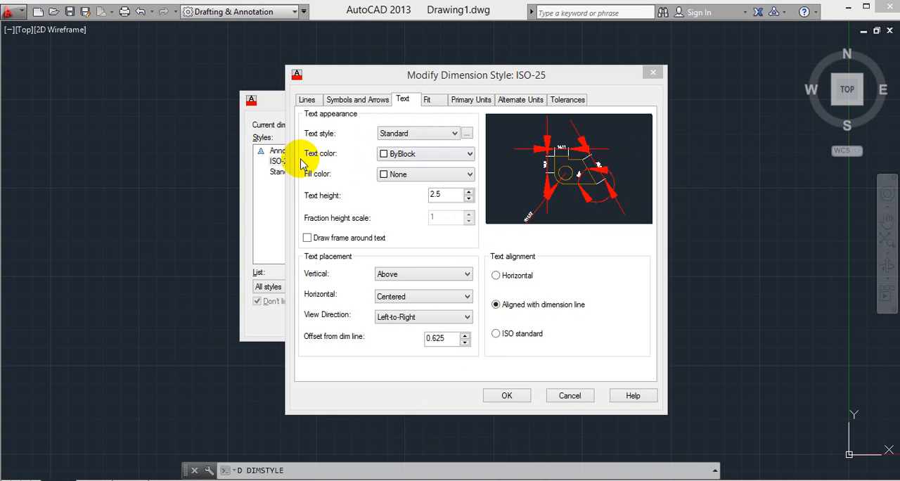
click(402, 154)
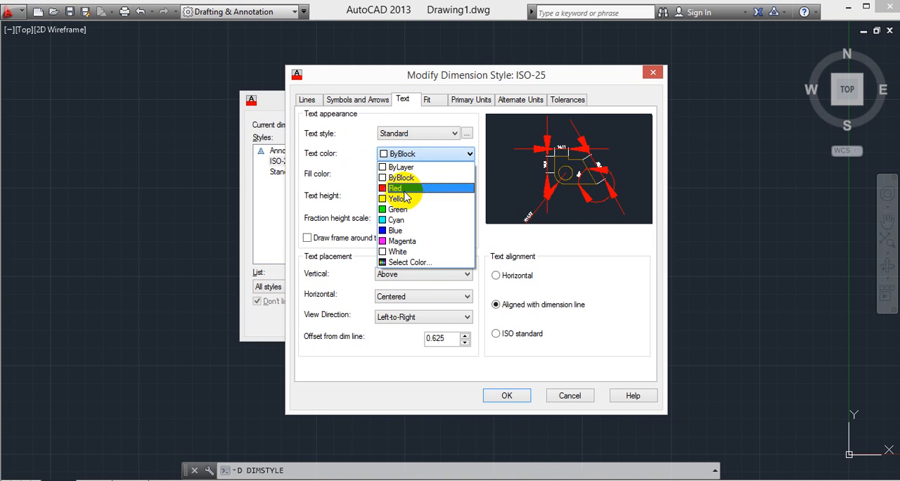
click(405, 200)
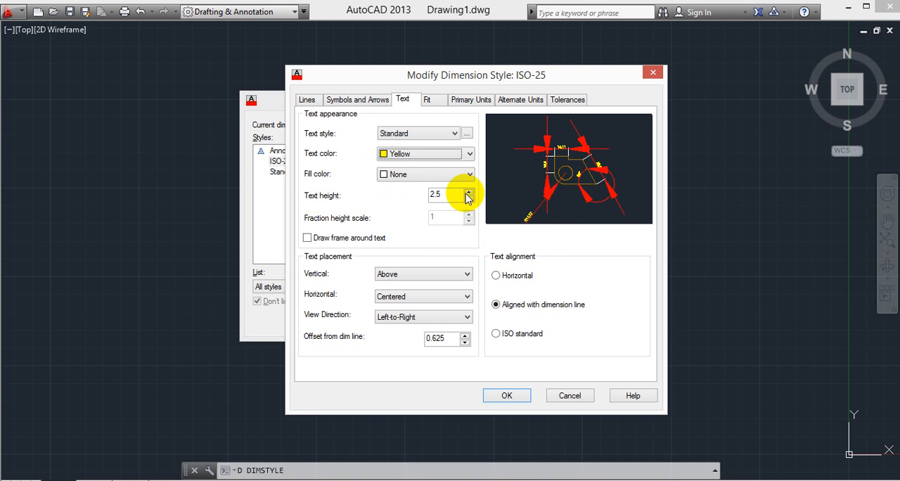
drag(458, 195, 422, 194)
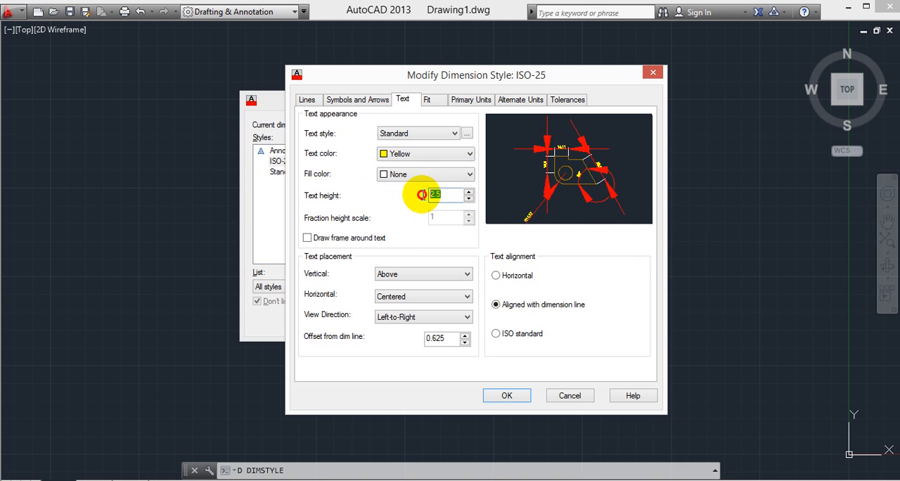
click(357, 99)
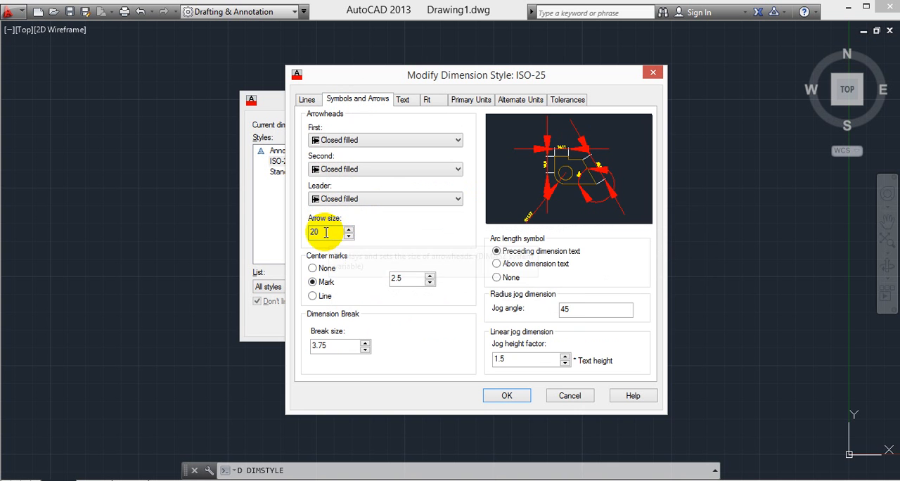
click(405, 100)
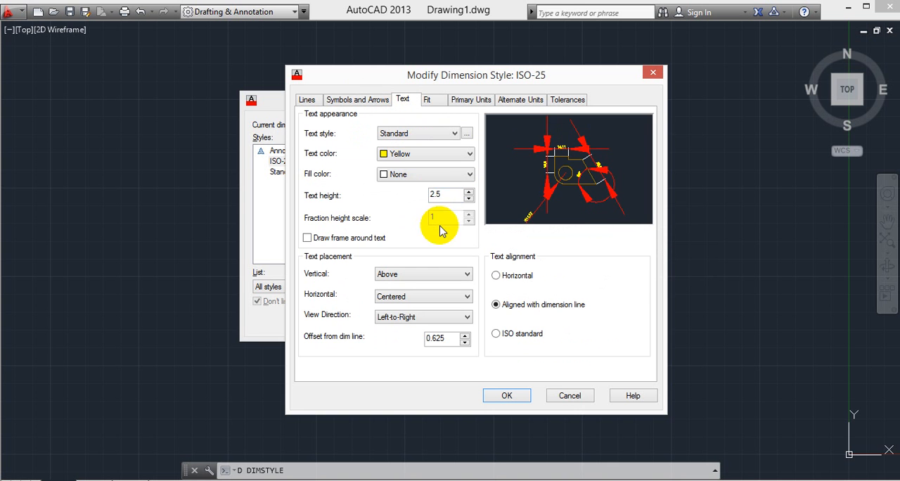
drag(454, 194, 407, 190)
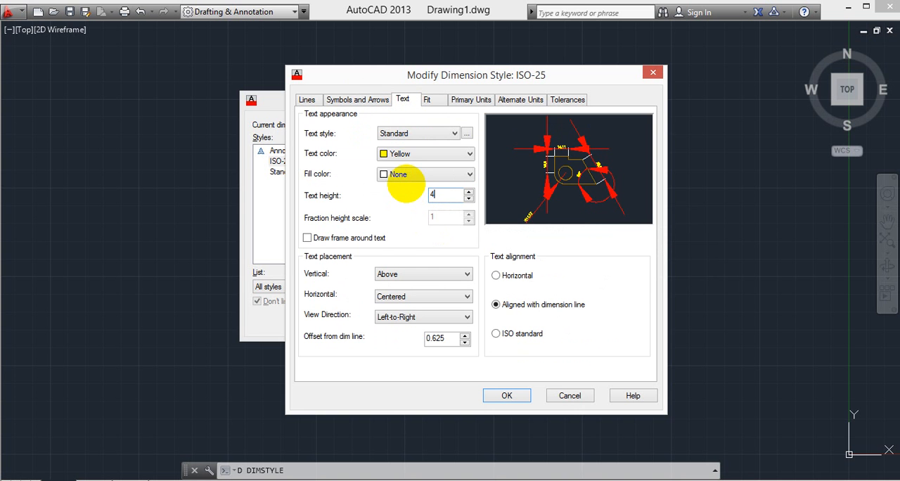
click(632, 171)
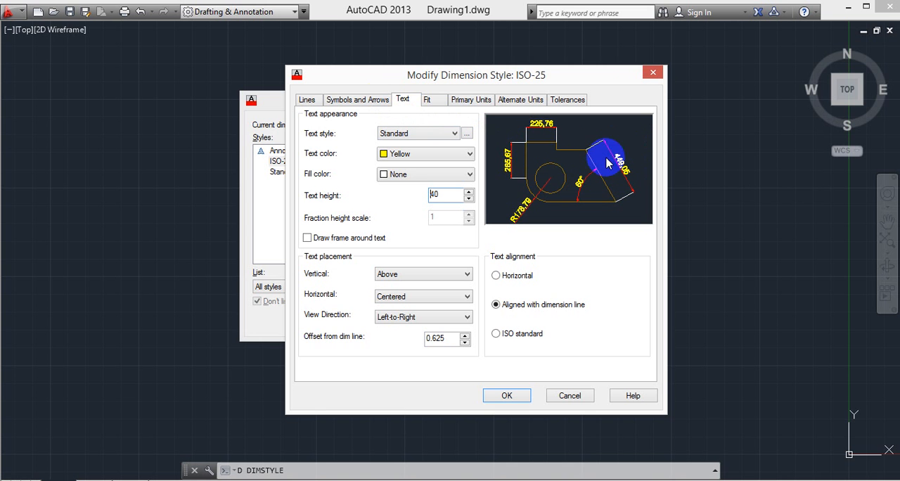
- Set the arrow size of the ISO-25 style to 40
click(373, 100)
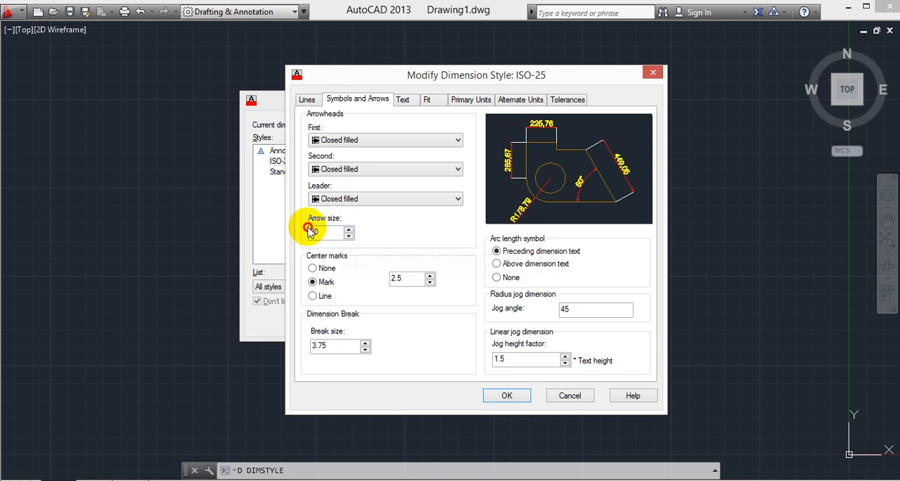
drag(318, 232, 292, 232)
text(4)
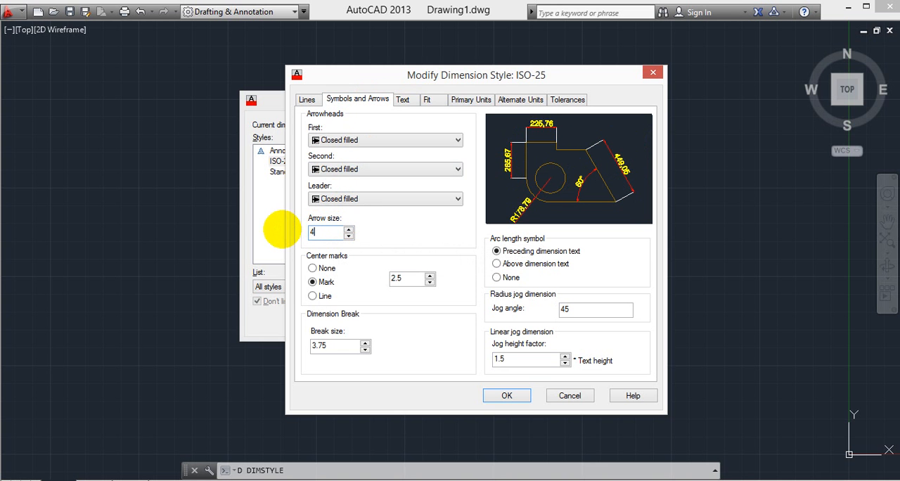
text(0)
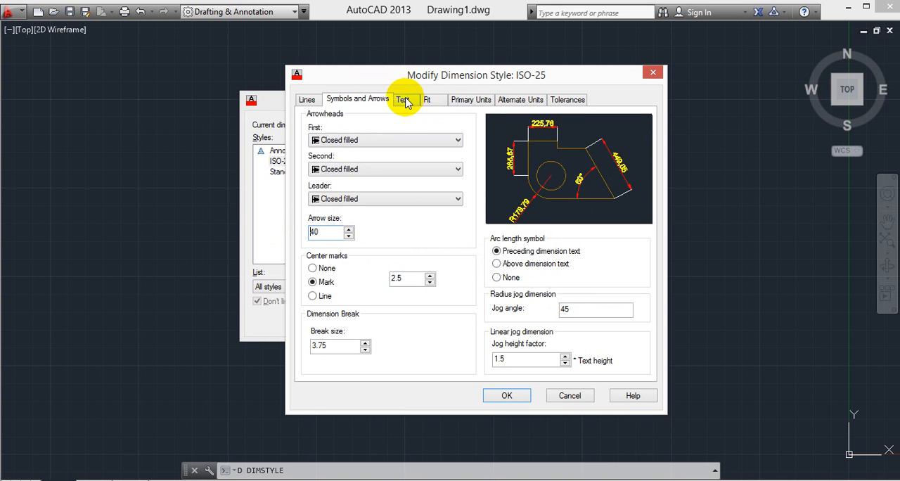
- Apply the ISO-25 style changes, set the style as current, and close the Dimension Style Manager
click(310, 100)
click(349, 100)
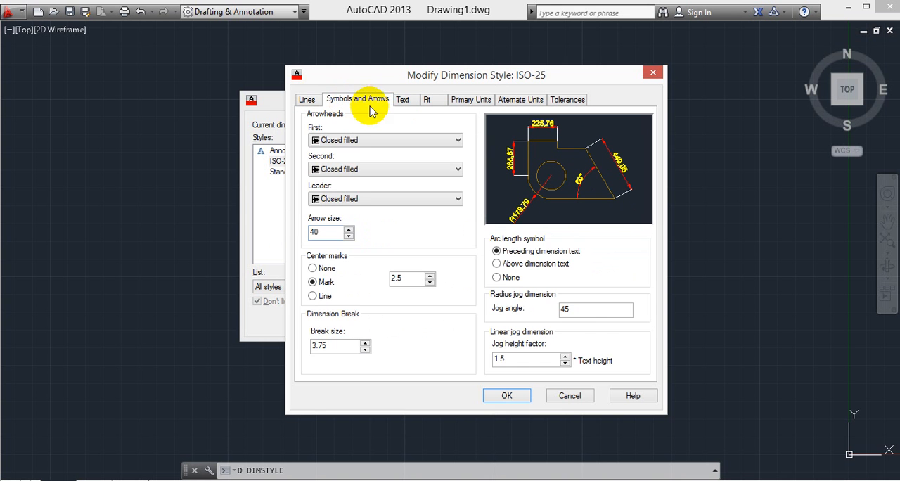
click(402, 100)
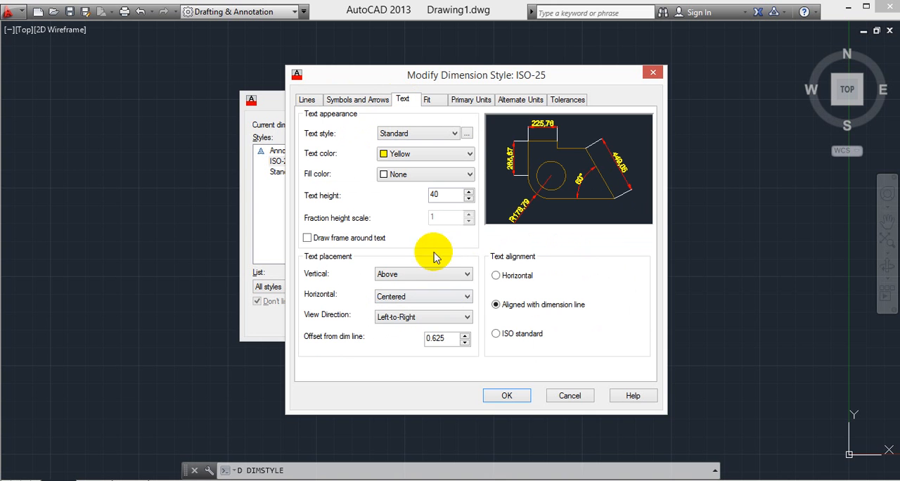
click(507, 395)
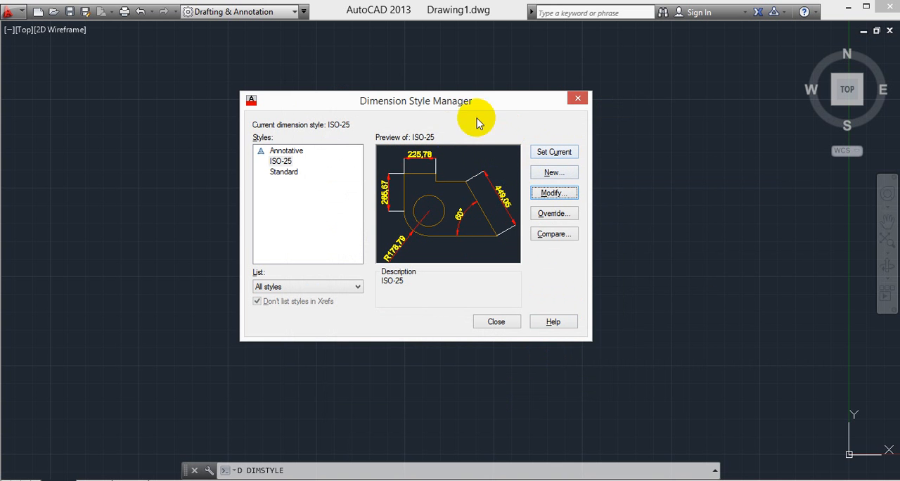
click(551, 156)
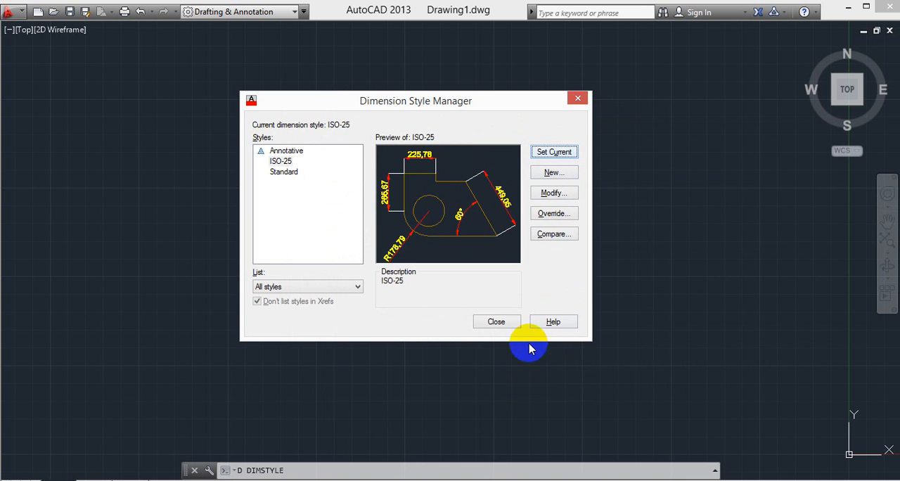
click(496, 322)
- Add a linear dimension to the rectangle's top edge, with the dimension line placed above it
text(dli)
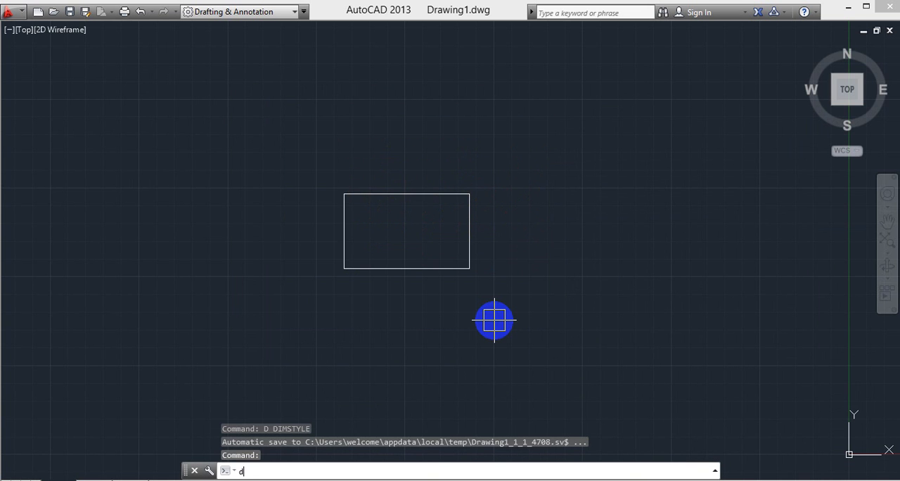
key(Return)
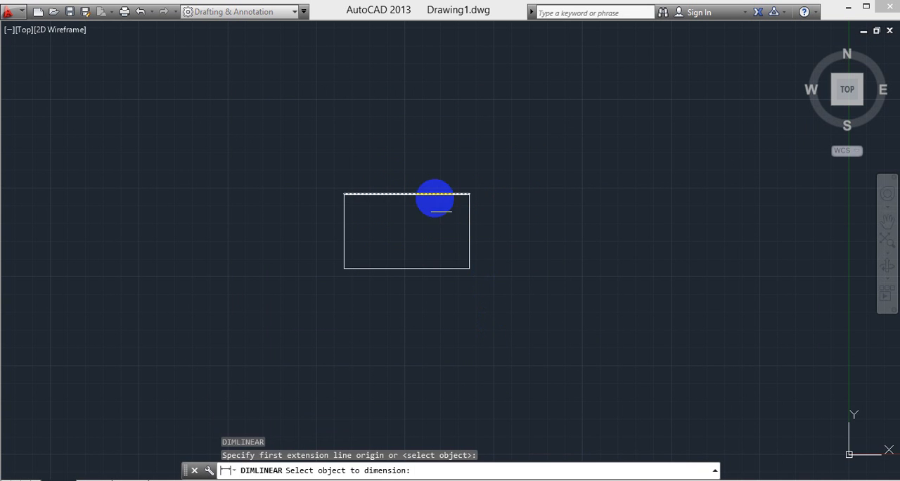
click(432, 194)
click(428, 168)
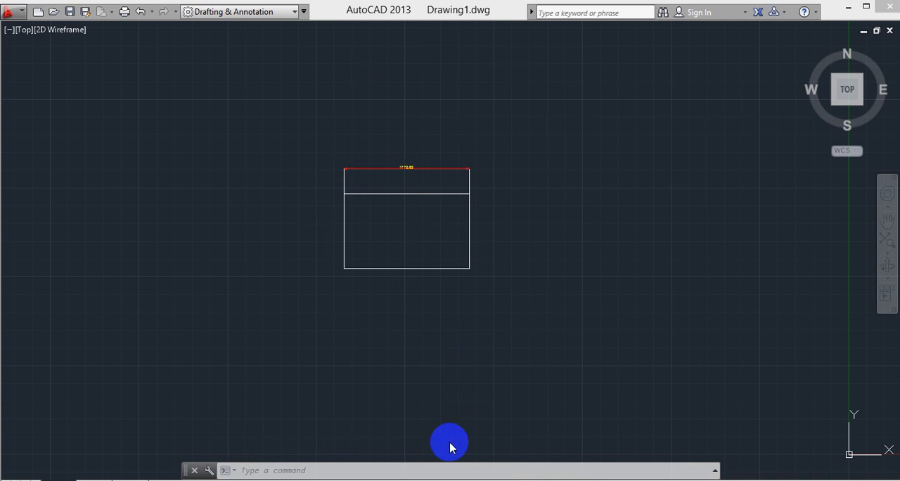
click(437, 470)
key(Return)
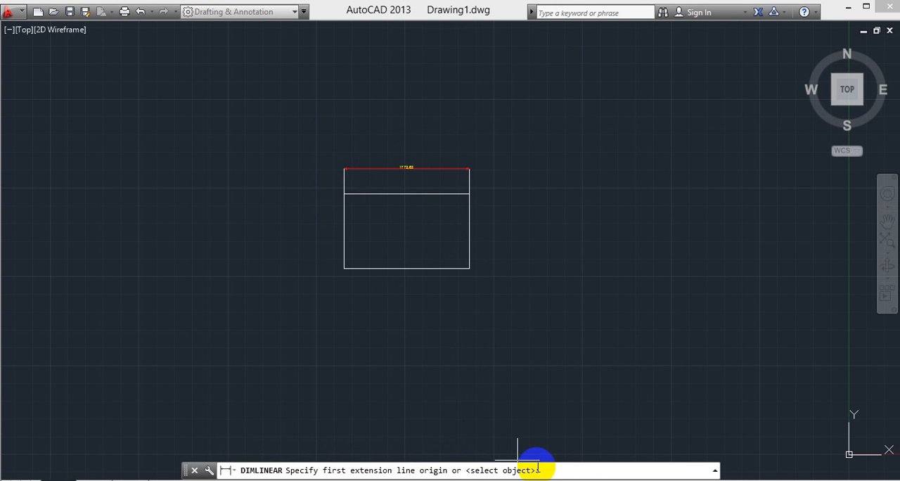
key(Escape)
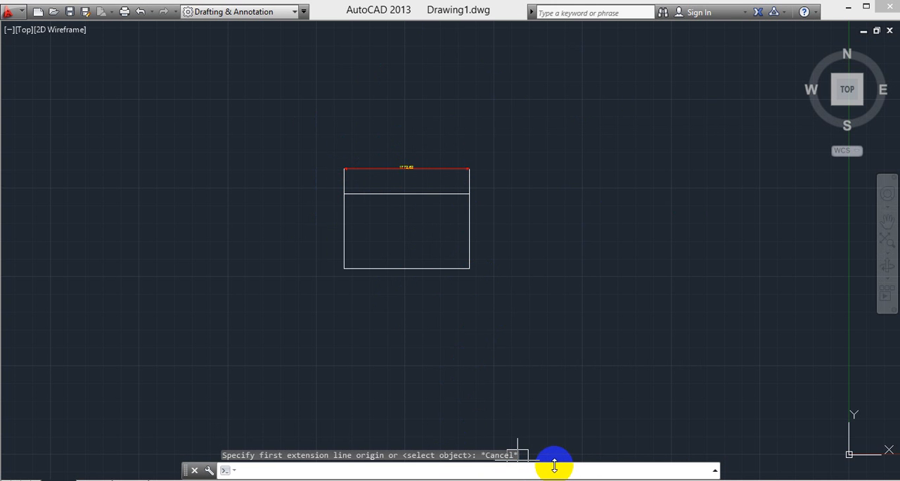
- Reopen the ISO-25 dimension style for modification and set its text height to 100
text(d)
key(Return)
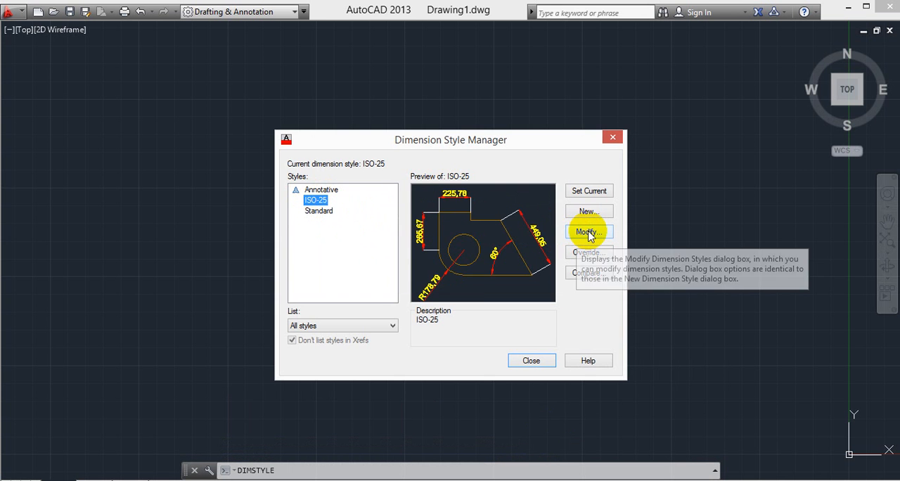
click(588, 230)
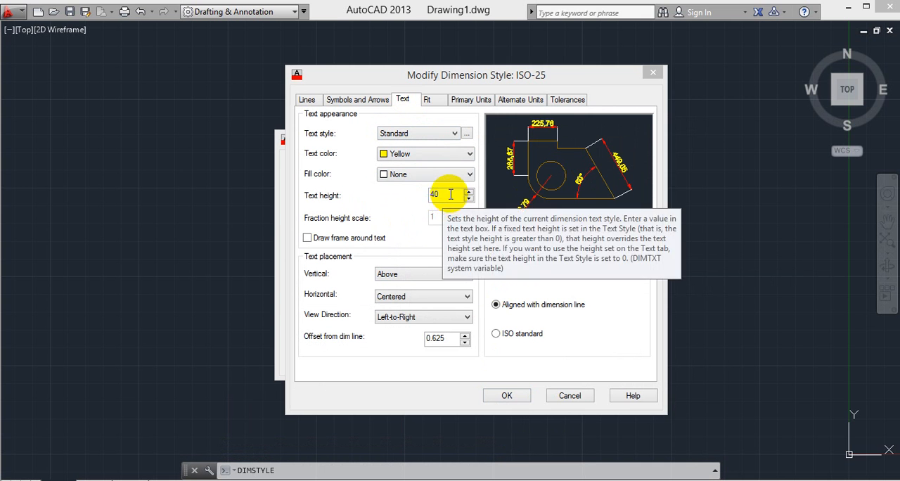
drag(440, 195, 422, 192)
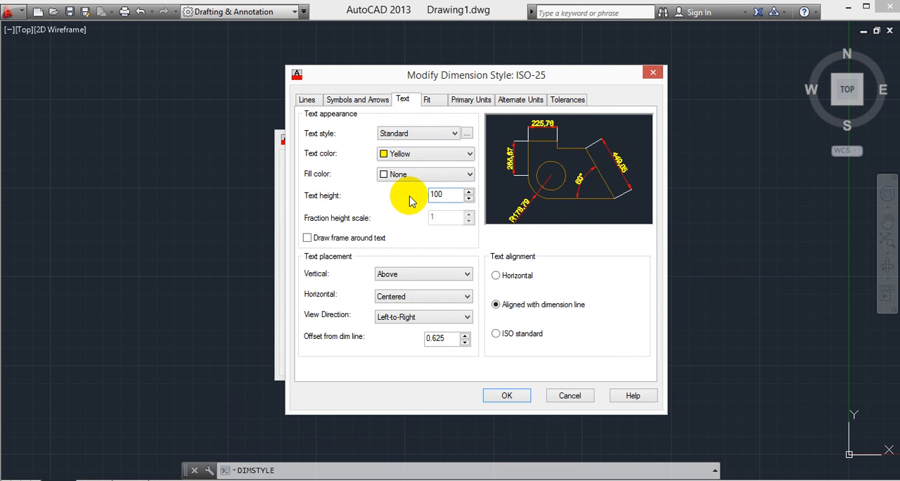
- Set the arrow size of the ISO-25 style to 100 and apply the style modifications
click(356, 102)
drag(335, 233, 285, 227)
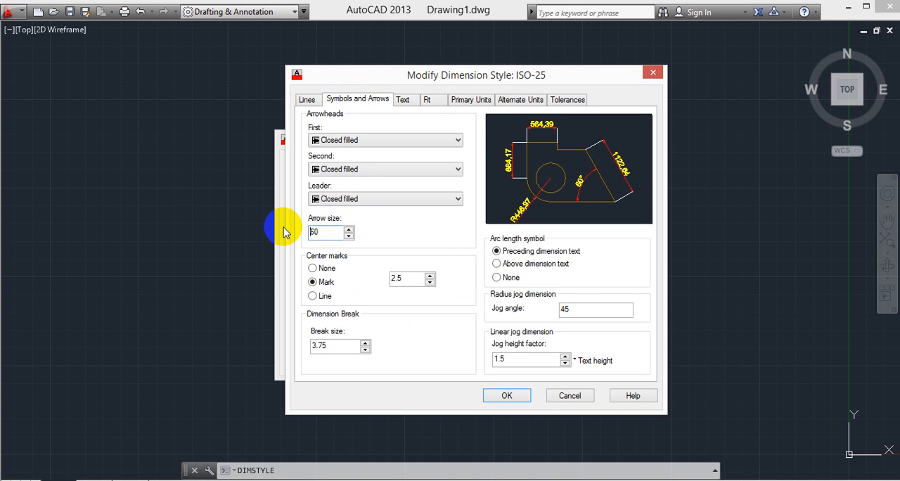
drag(331, 231, 311, 230)
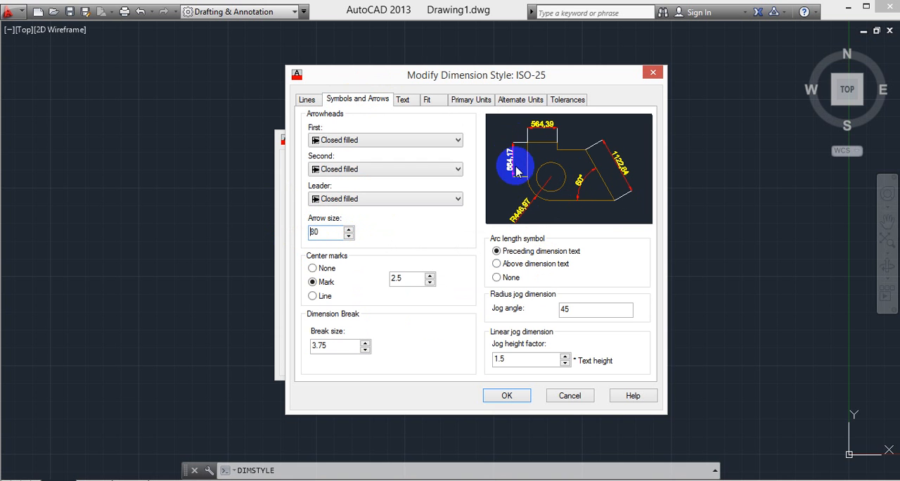
drag(334, 232, 263, 232)
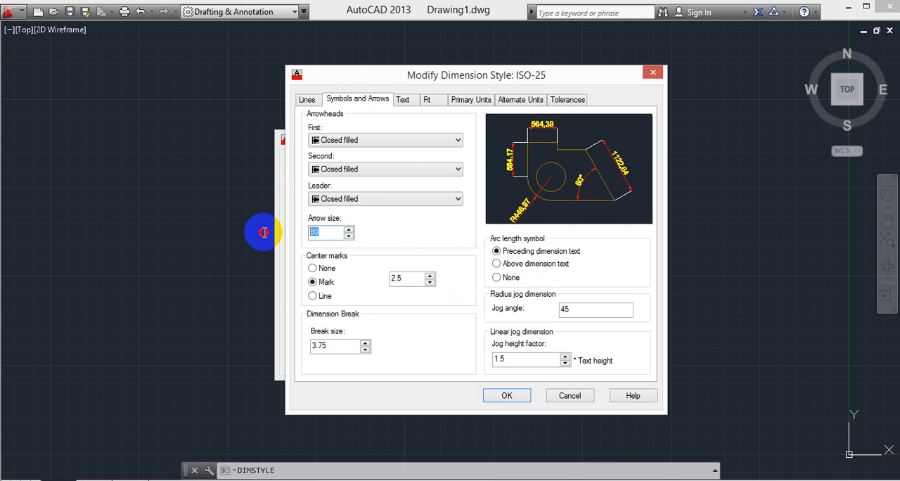
text(100)
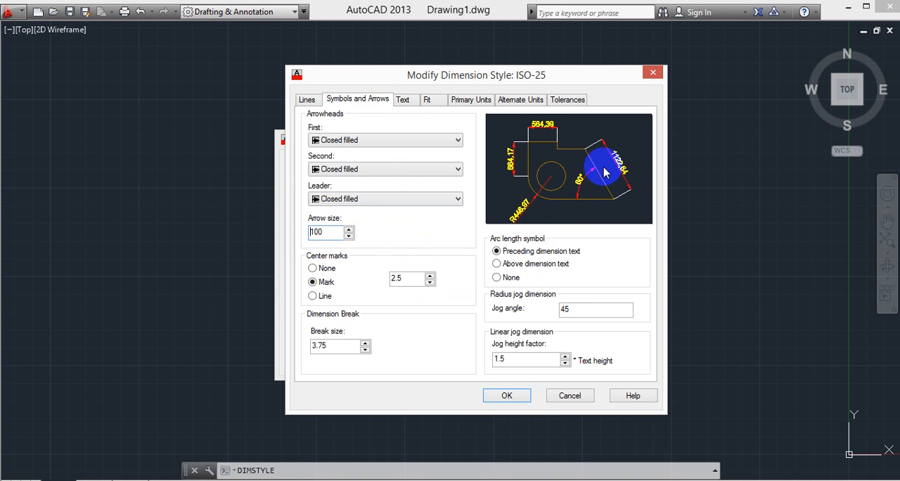
click(521, 393)
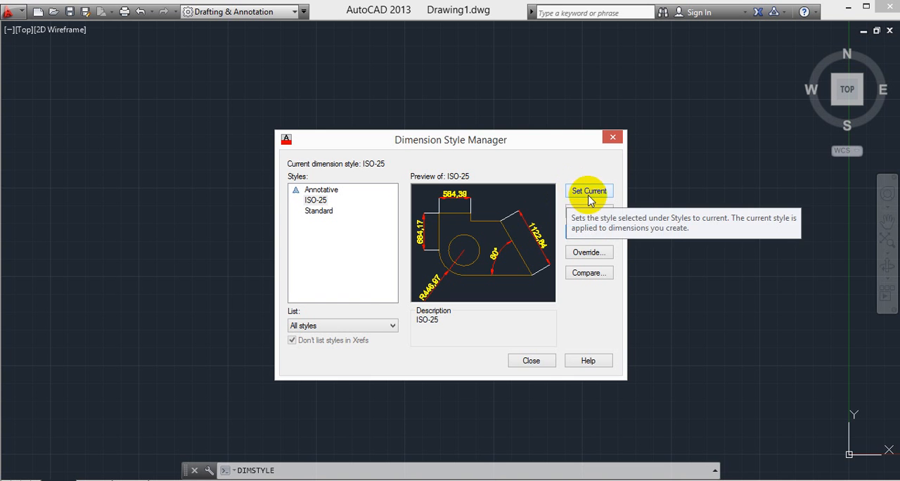
- Close the Dimension Style Manager and add a vertical linear dimension to the rectangle's right edge, placed outside the rectangle
click(531, 360)
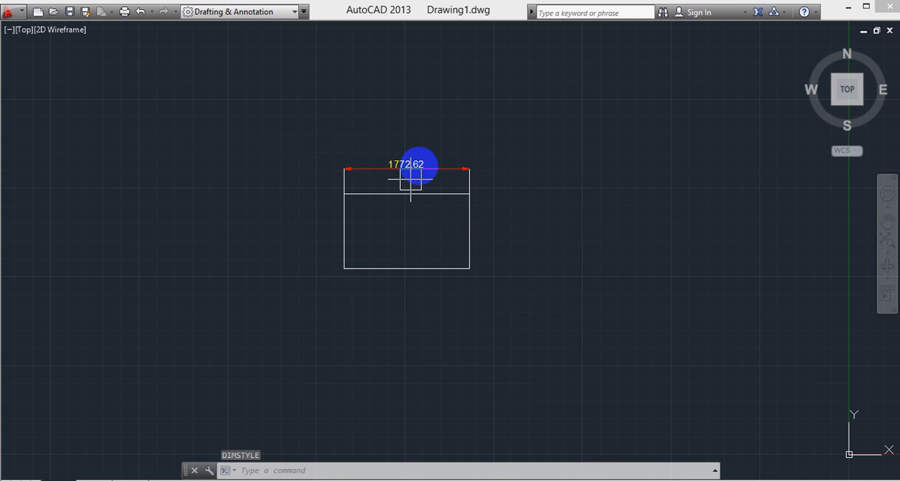
text(dli)
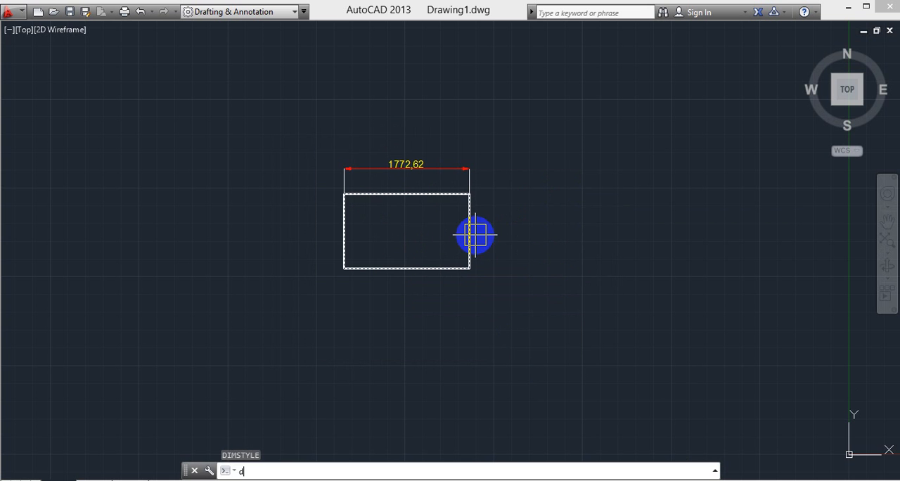
key(Return)
key(Return)
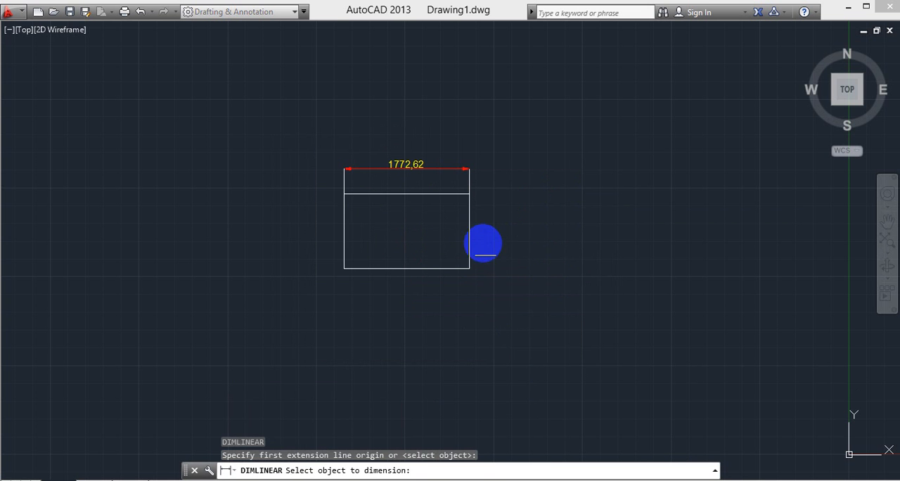
click(469, 236)
click(512, 234)
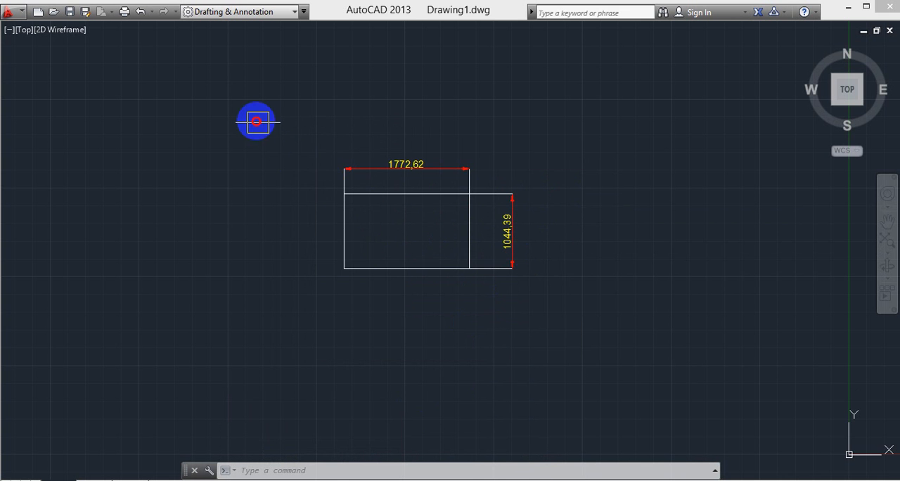
- Delete the rectangle together with its horizontal and vertical dimensions
drag(257, 120, 555, 310)
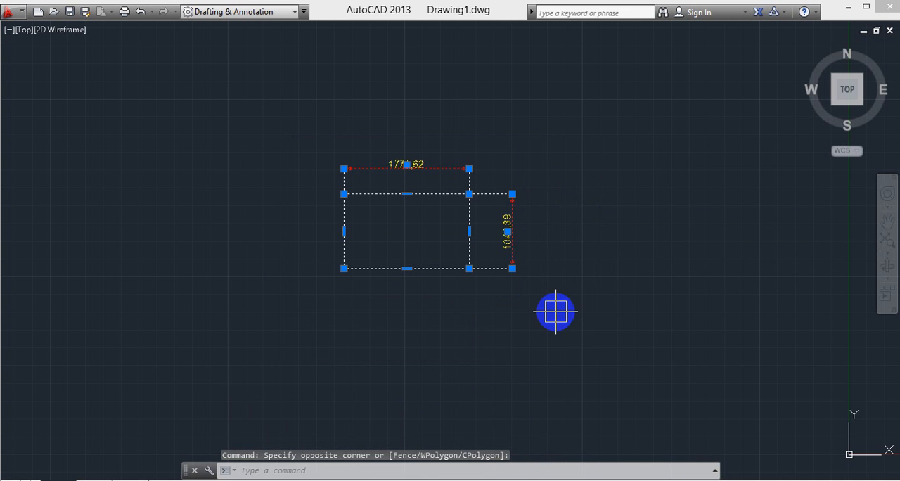
key(Delete)
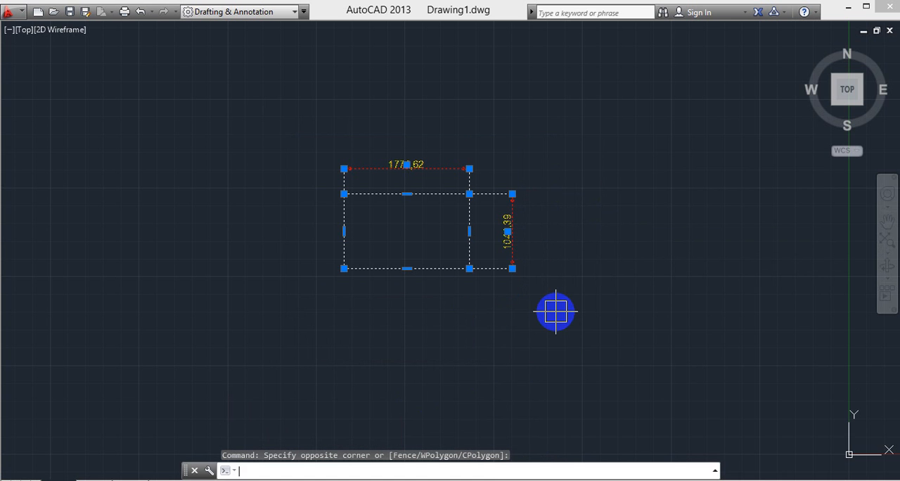
middle_drag(552, 323, 557, 325)
click(557, 328)
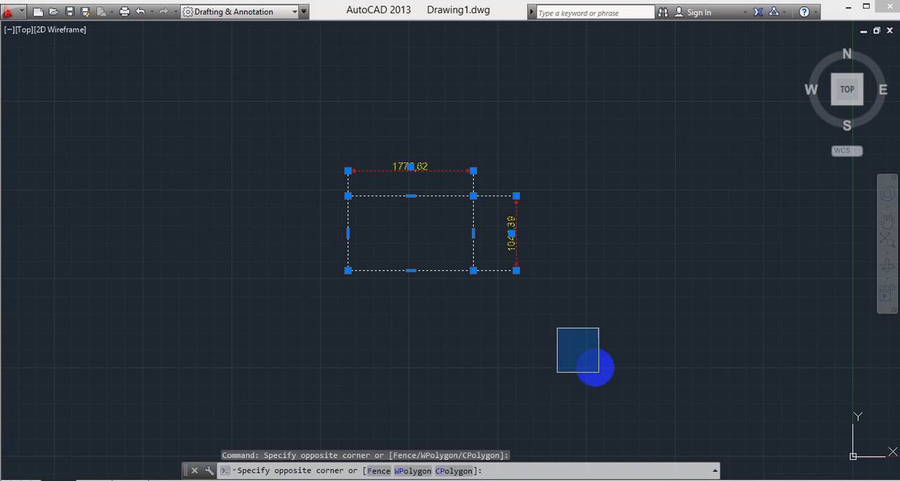
key(Escape)
drag(274, 129, 587, 333)
key(Delete)
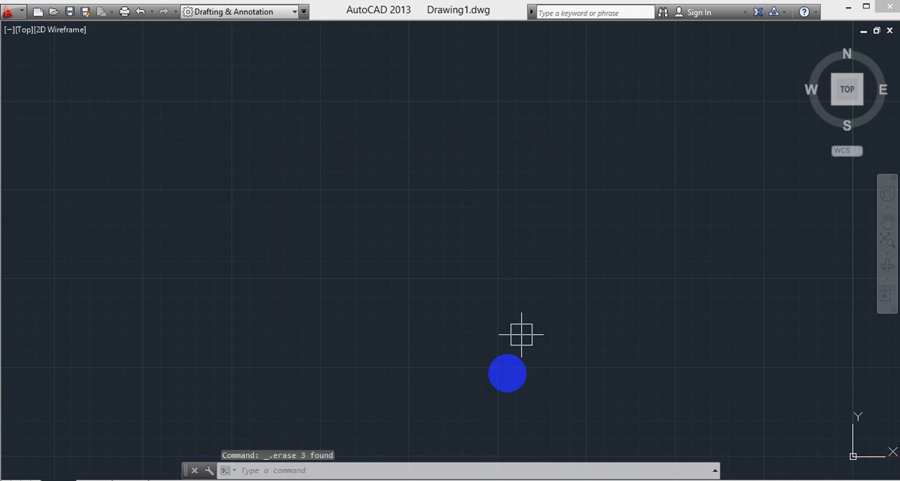
- Draw a large circle freehand by its center and radius in the empty drawing area
middle_drag(323, 267, 340, 274)
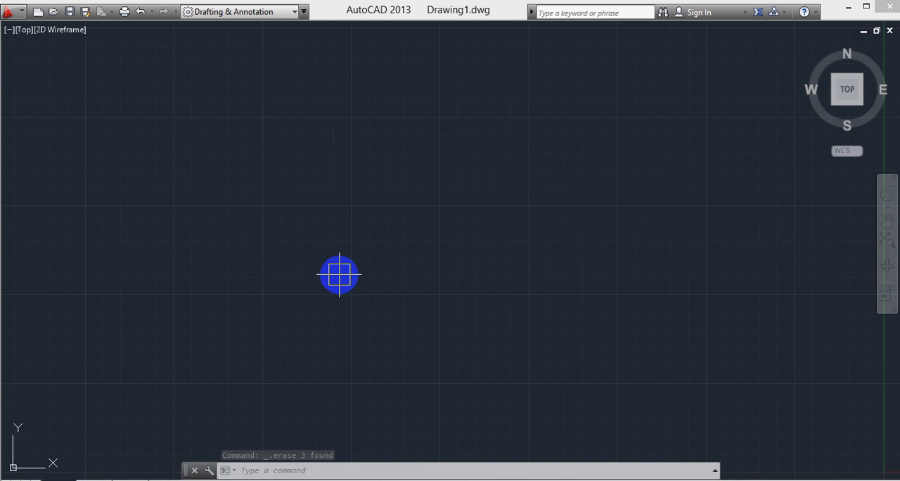
text(c)
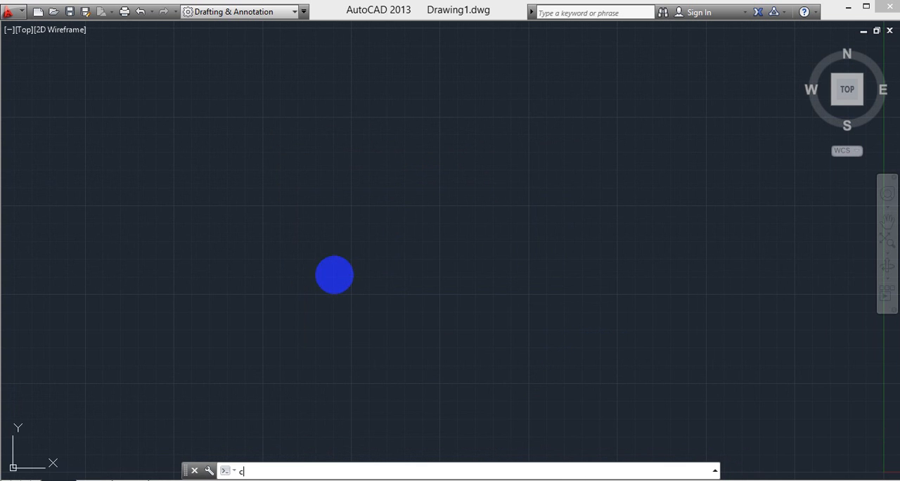
key(Return)
click(271, 204)
click(360, 261)
middle_drag(508, 307, 588, 325)
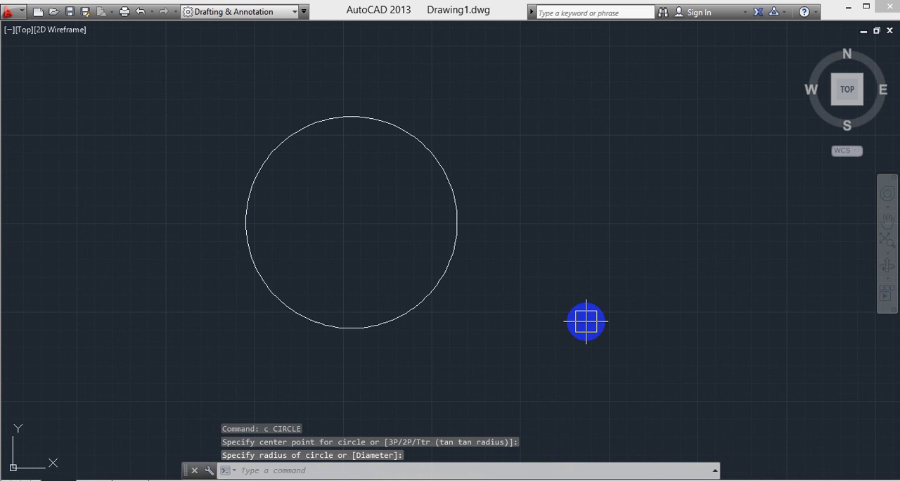
text(C)
key(Return)
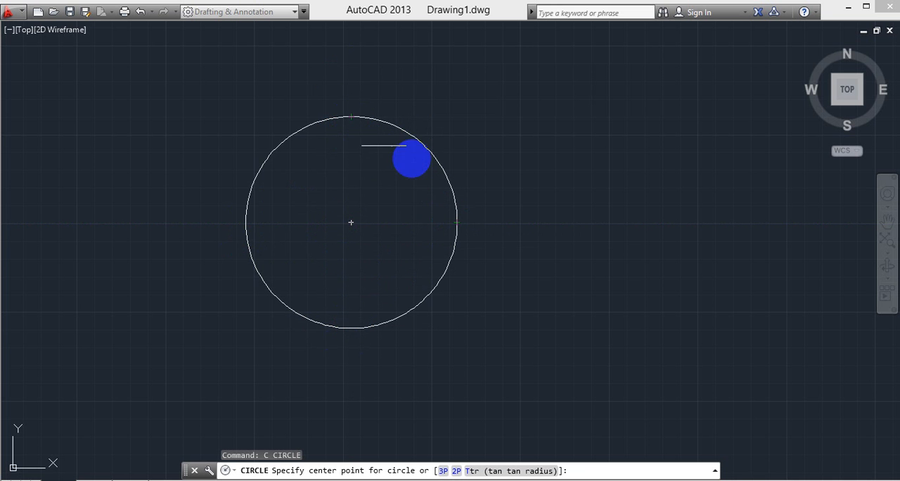
key(Escape)
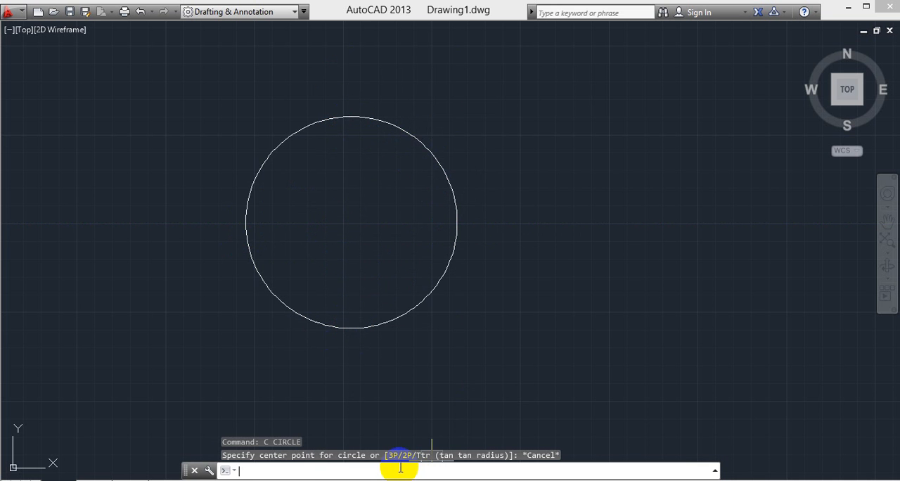
- Turn off the Center, Node and Quadrant object snap modes with OSNAP
text(osn)
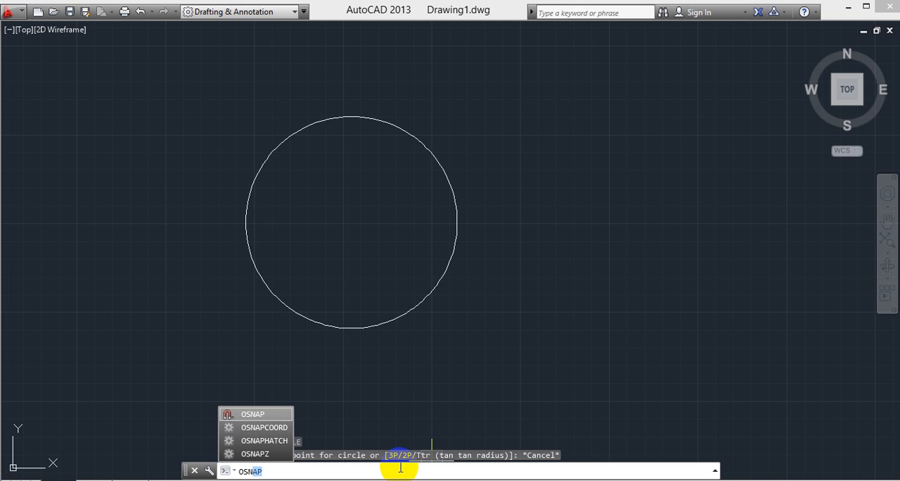
key(Return)
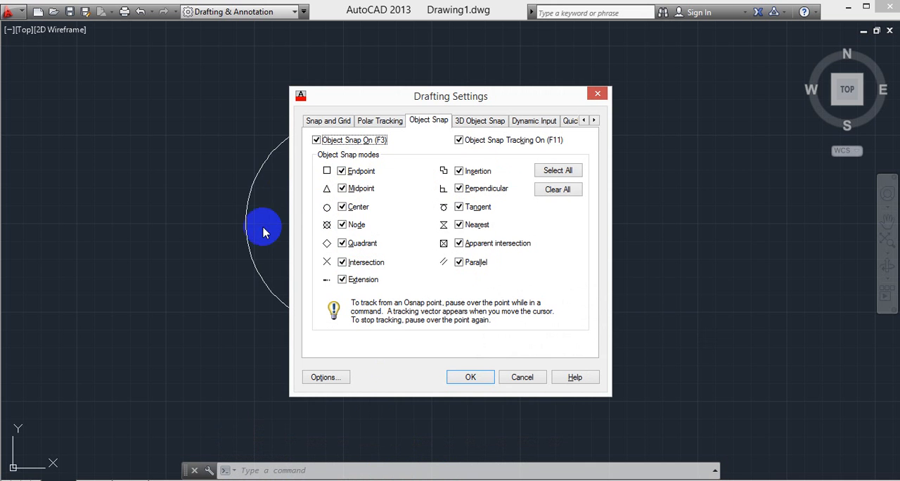
click(342, 209)
click(343, 225)
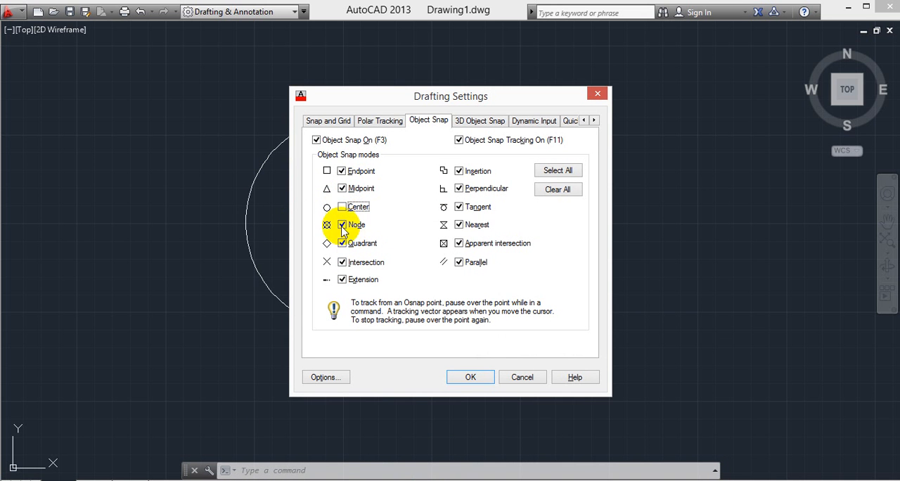
click(342, 244)
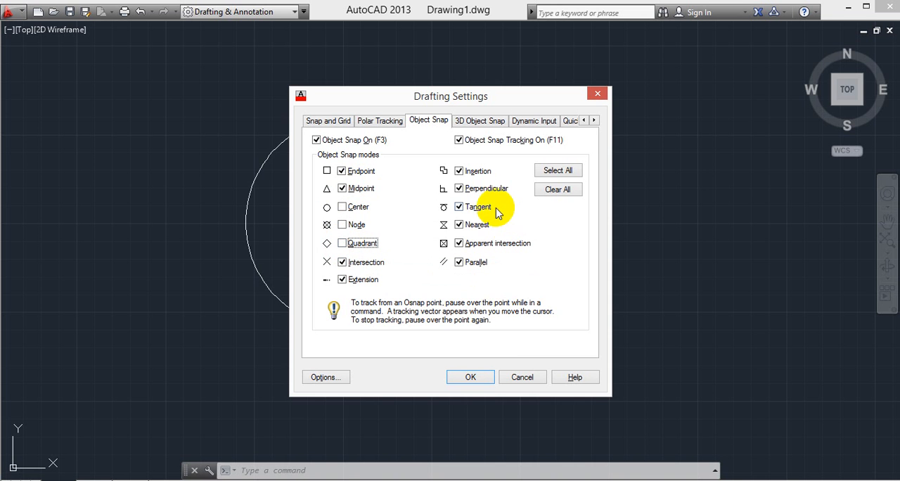
click(471, 376)
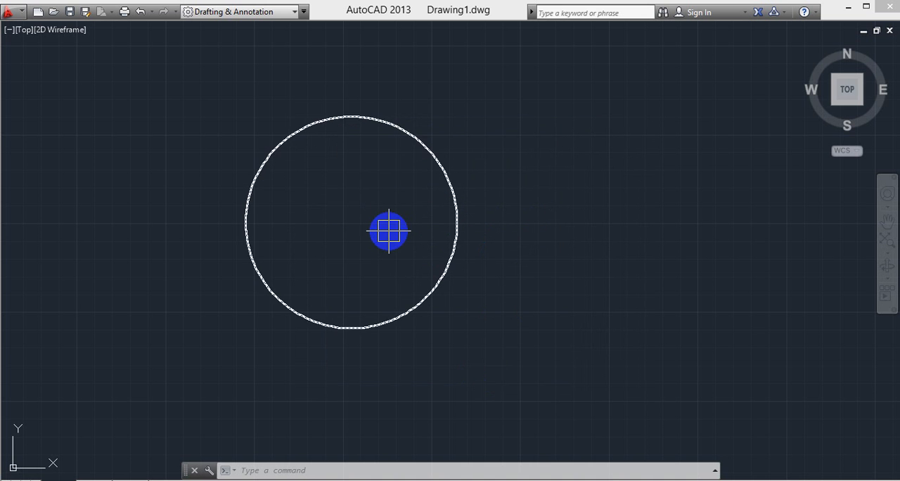
text(c)
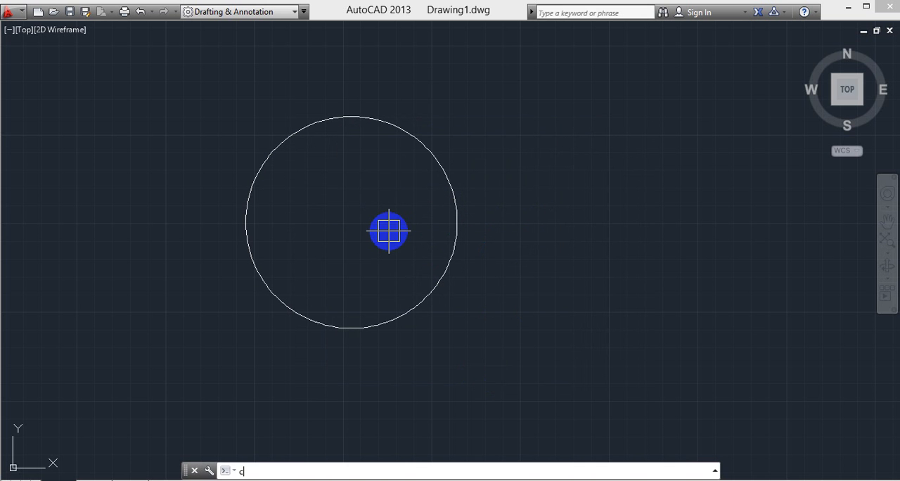
key(Return)
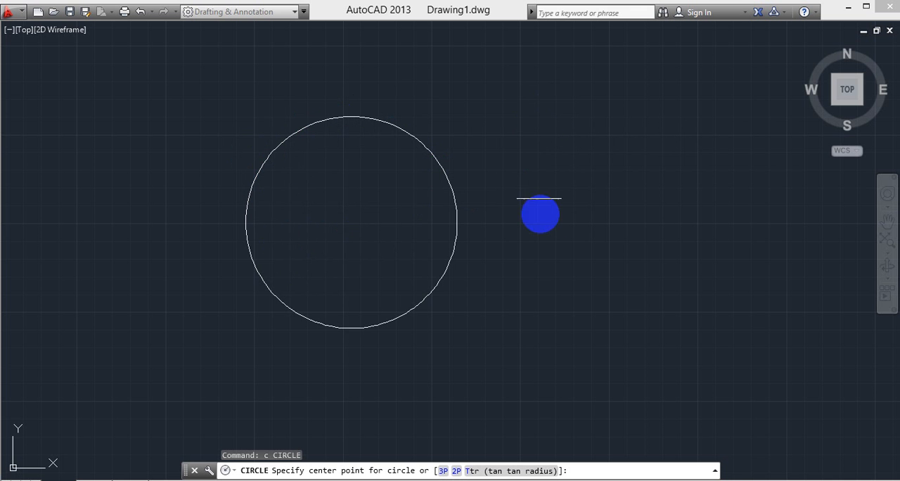
middle_drag(428, 231, 493, 255)
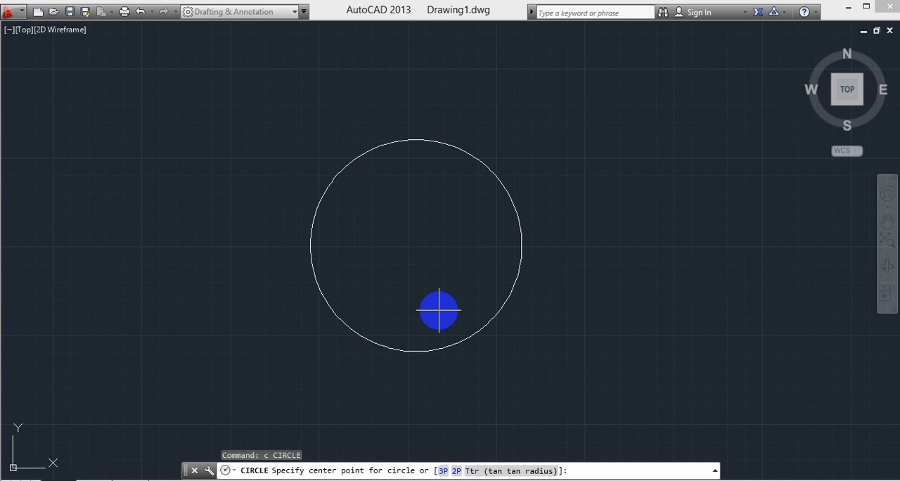
key(Escape)
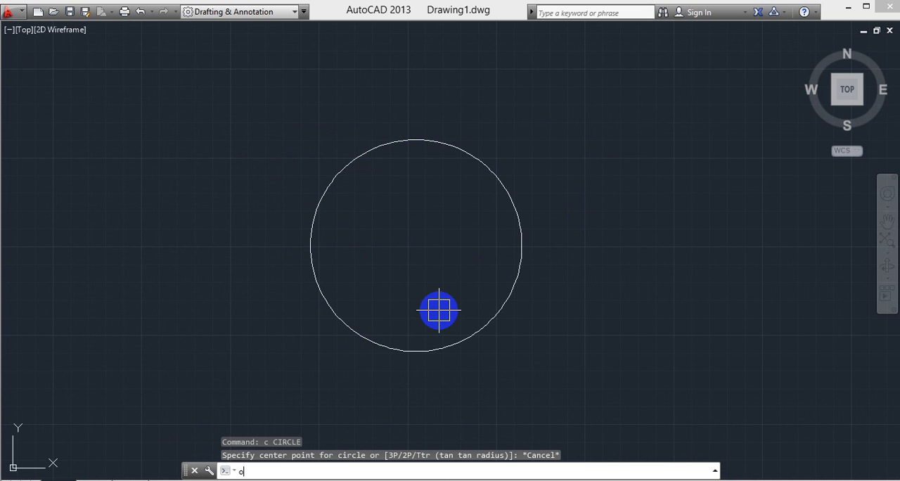
- Enable all object snap modes again, including Center, Node and Quadrant, and apply the drafting settings
text(osnap)
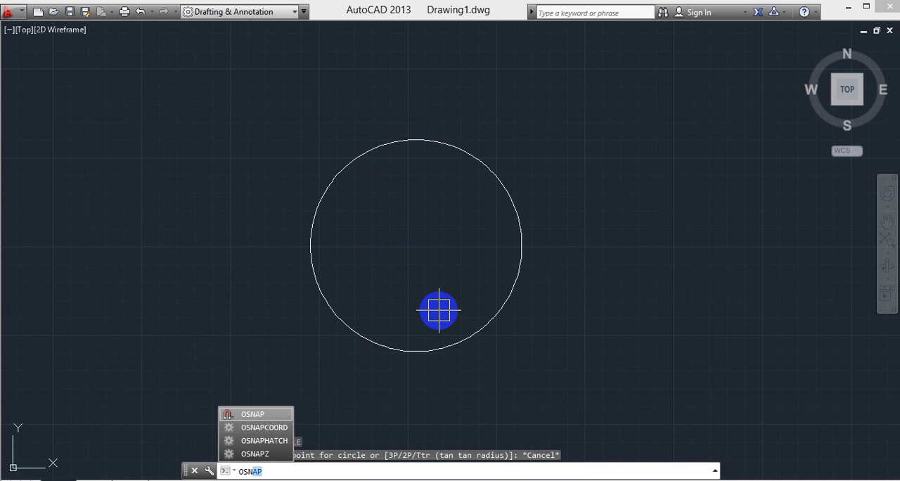
key(Return)
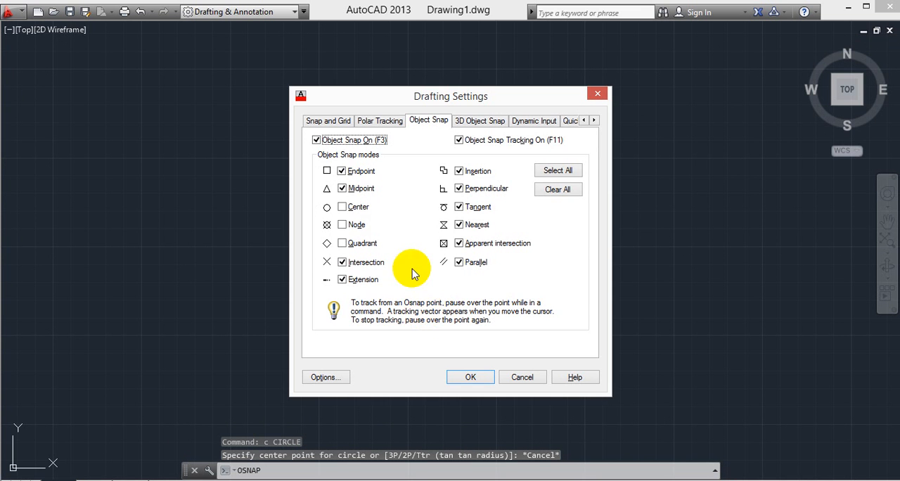
click(342, 207)
click(344, 243)
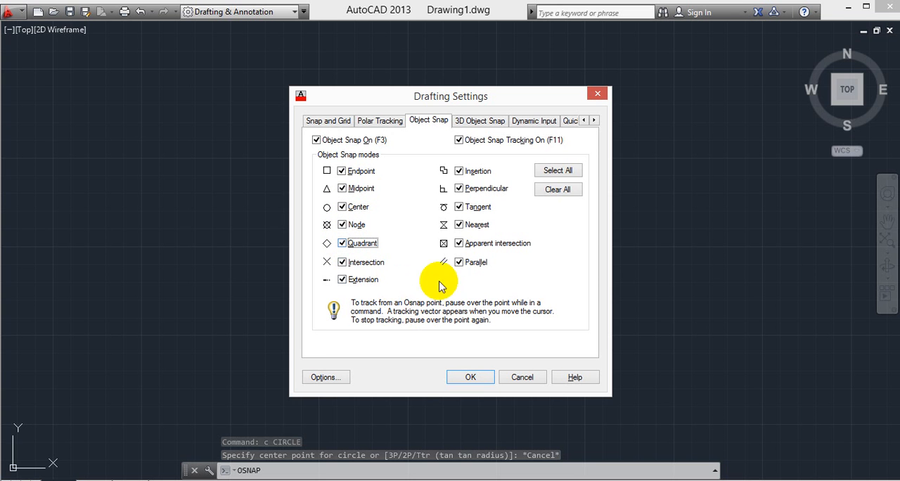
click(538, 172)
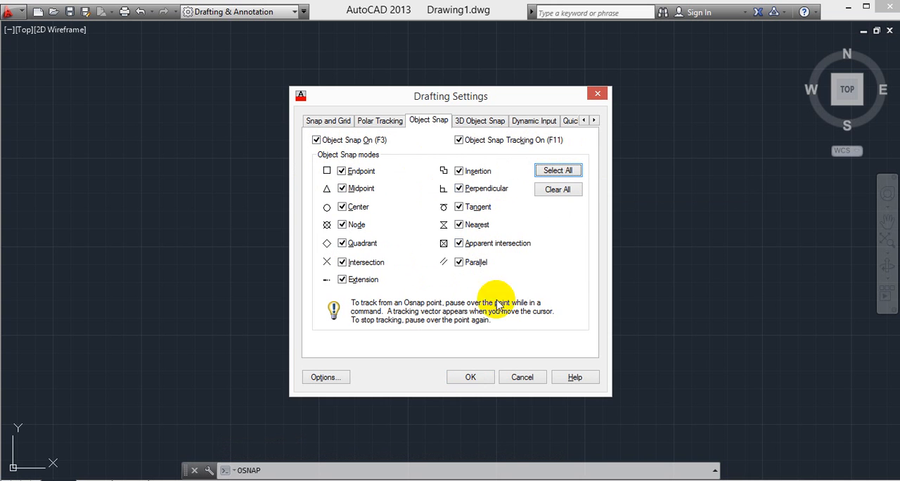
click(475, 385)
click(470, 377)
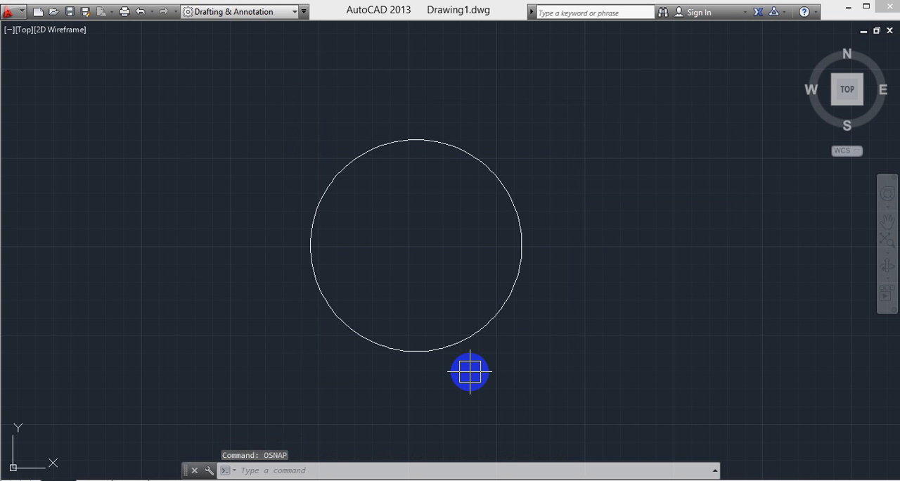
- Draw a closed triangle of three lines starting and ending at the circle's center, with its other two corners outside the circle's right side
text(l)
key(Return)
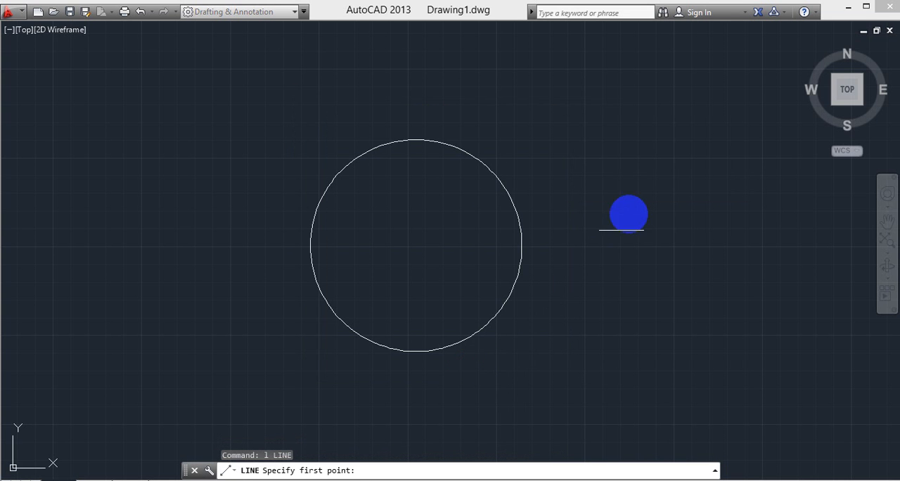
click(415, 245)
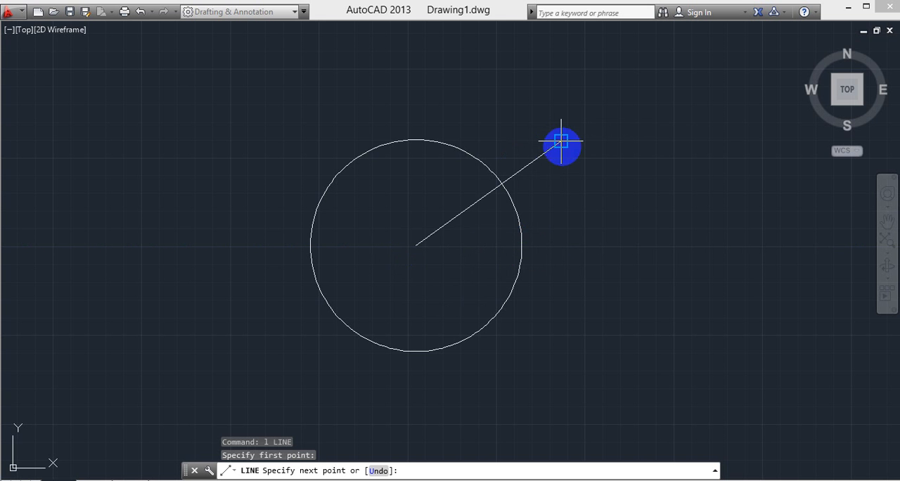
click(560, 141)
click(602, 323)
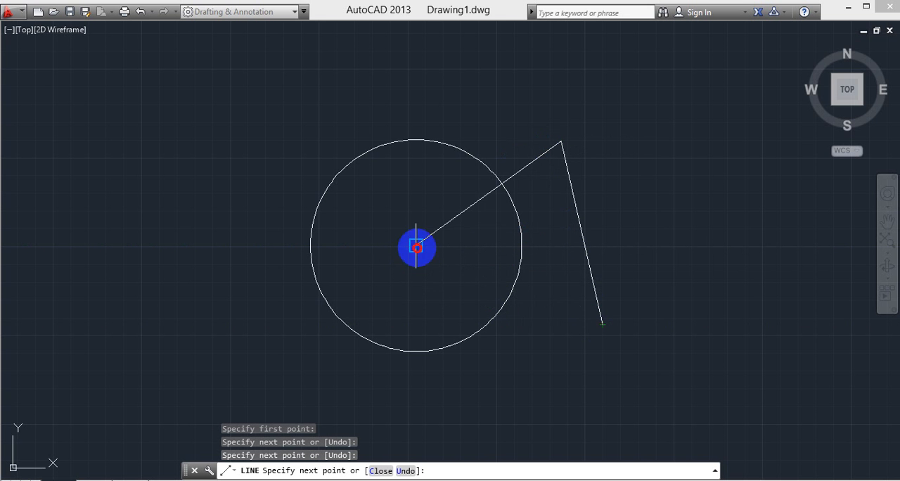
click(417, 247)
key(Escape)
- Draw a single, nearly horizontal line in the empty space left of the circle
mouse_move(311, 241)
middle_down()
mouse_move(386, 233)
mouse_move(349, 231)
middle_up()
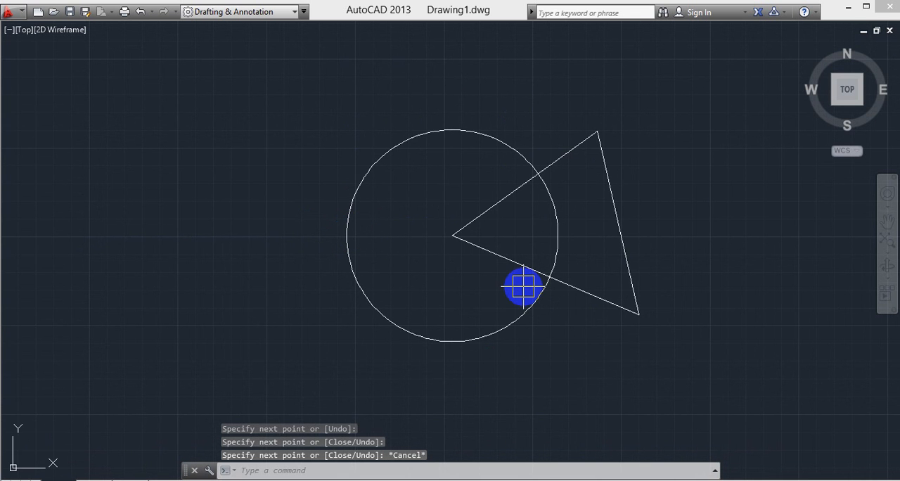
middle_drag(469, 292, 651, 310)
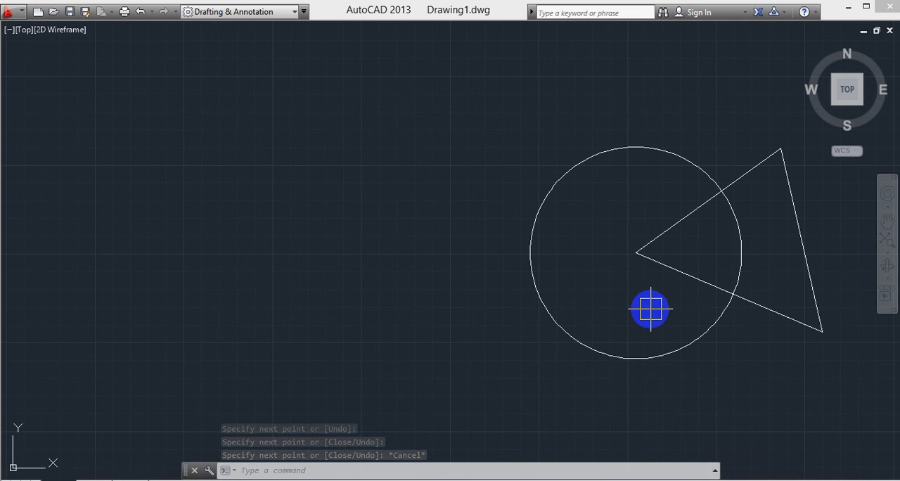
text(l)
key(Return)
click(443, 281)
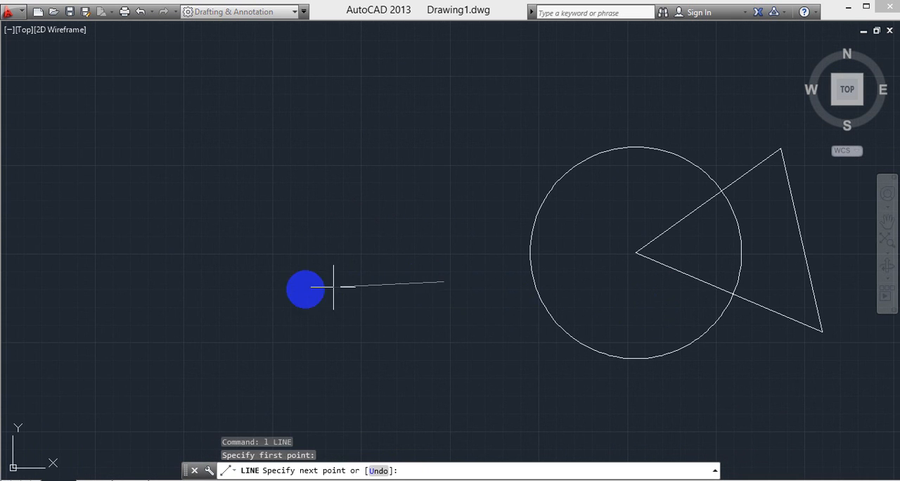
click(228, 280)
key(Escape)
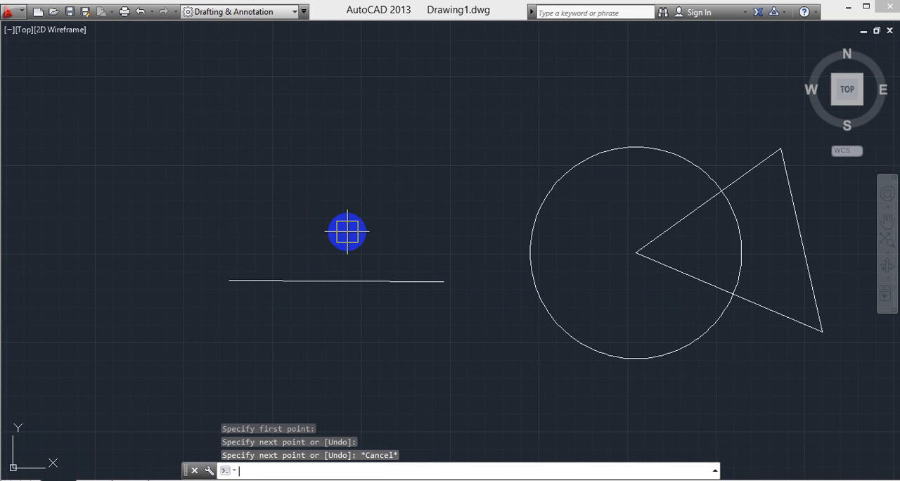
- Draw a short vertical line upward from the left endpoint of the nearly horizontal line left of the circle
text(l)
key(Return)
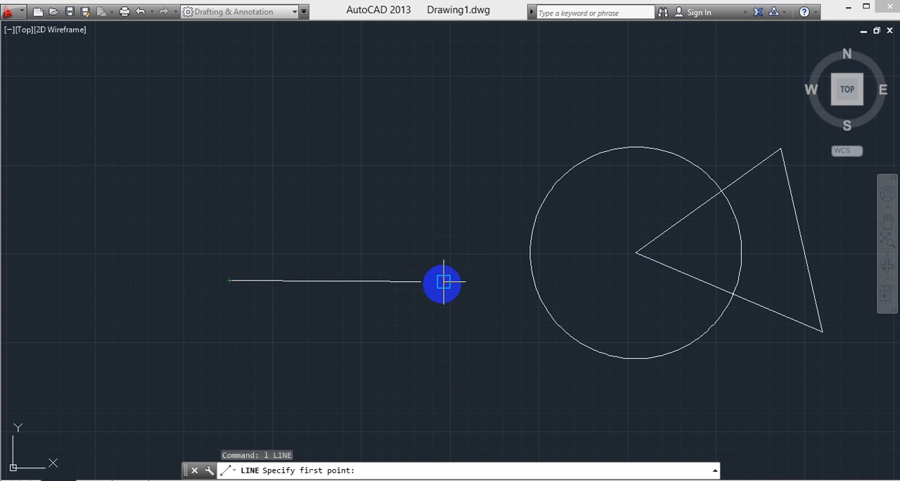
click(231, 281)
click(229, 204)
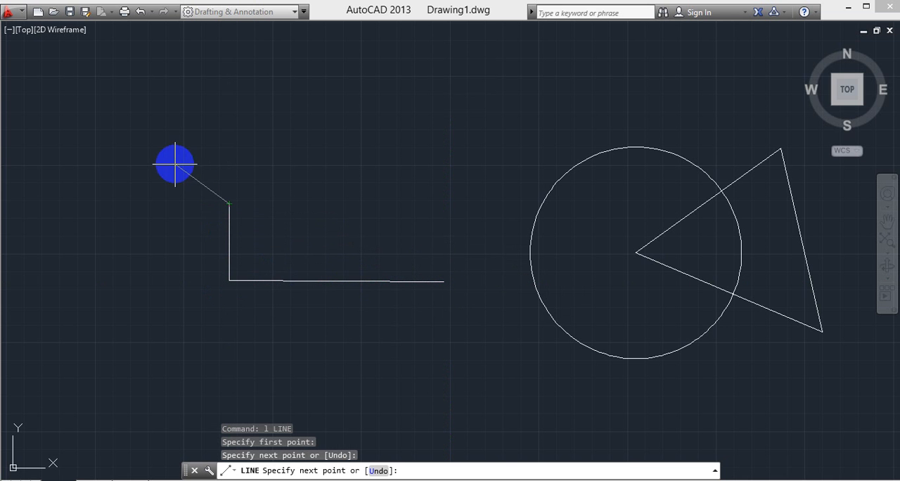
key(Escape)
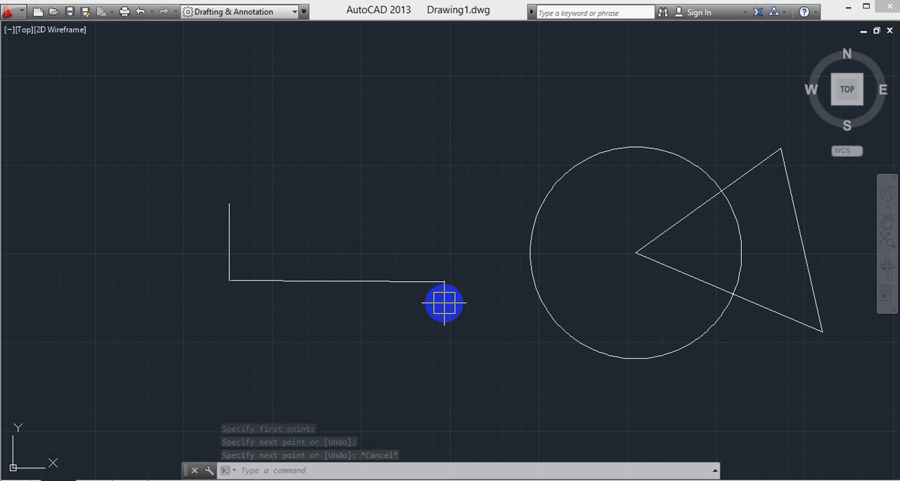
key(Escape)
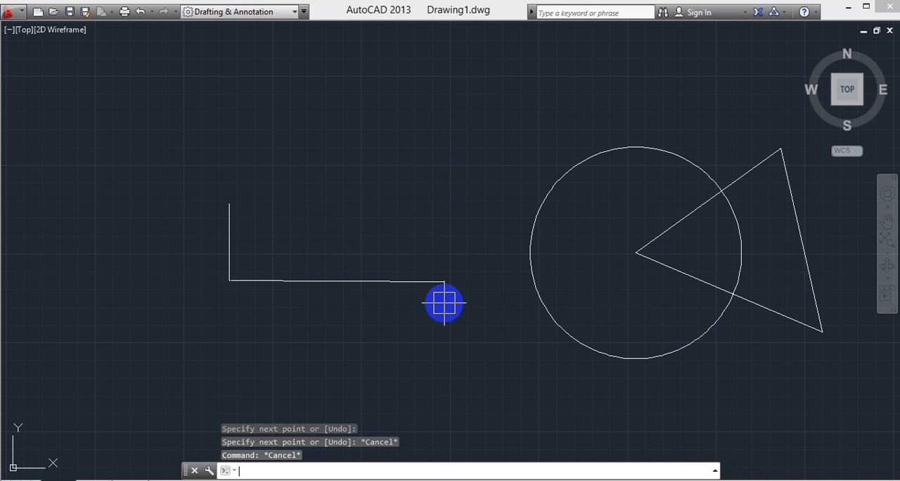
- Turn off the Endpoint and Midpoint object snap modes with OSNAP and apply the drafting settings
text(osnn)
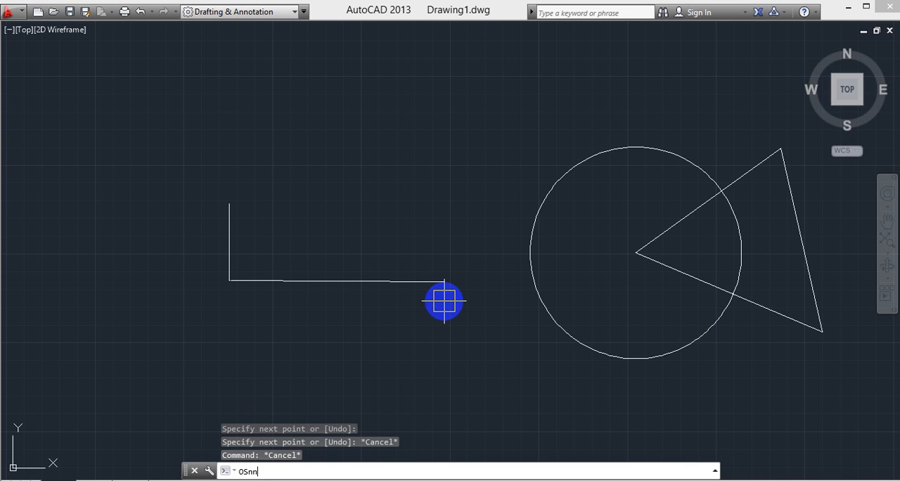
key(Return)
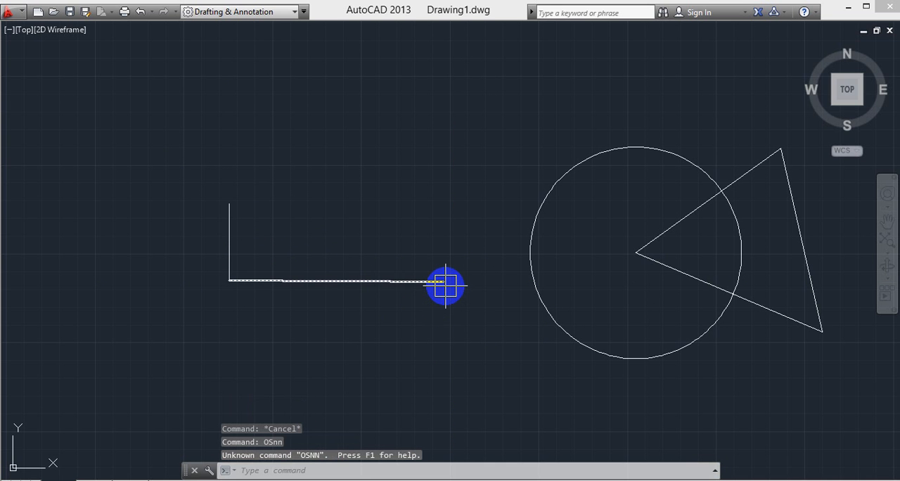
text(os)
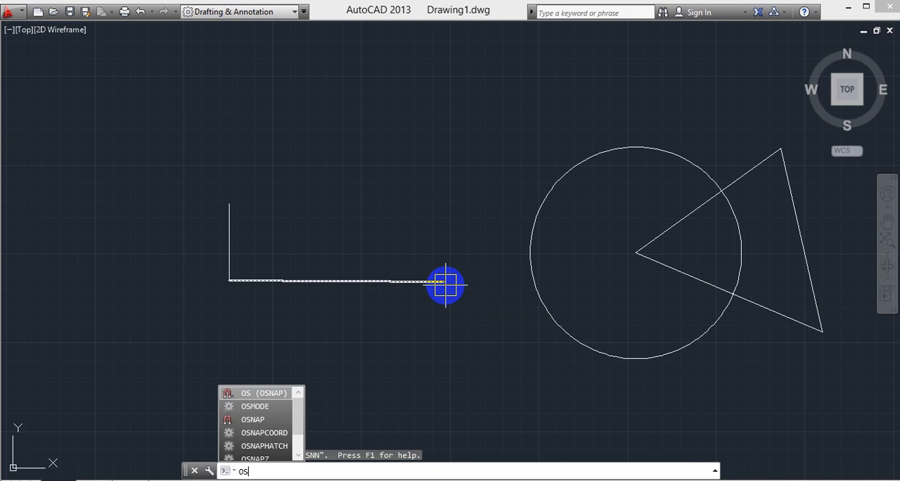
text(n)
key(Return)
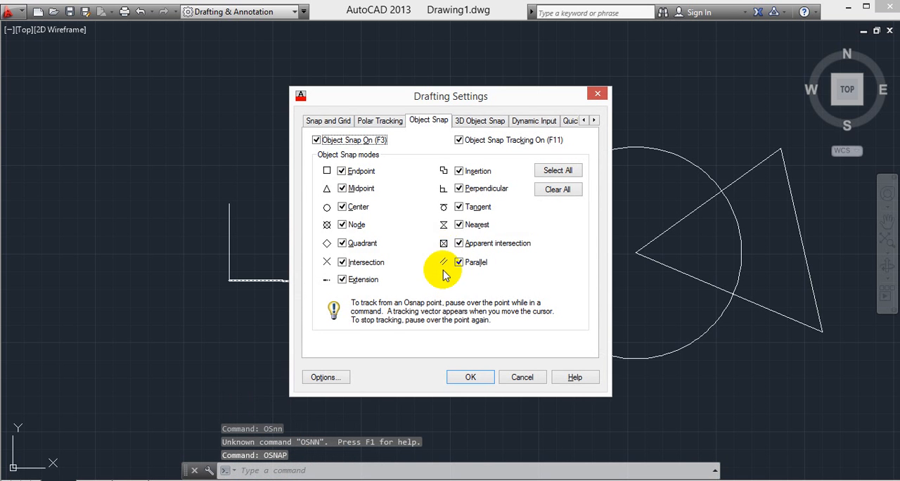
click(342, 171)
click(344, 189)
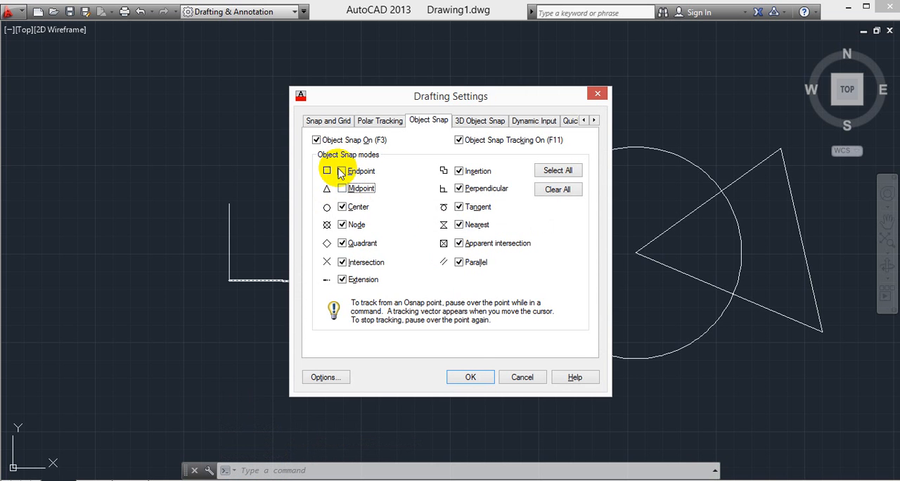
click(470, 376)
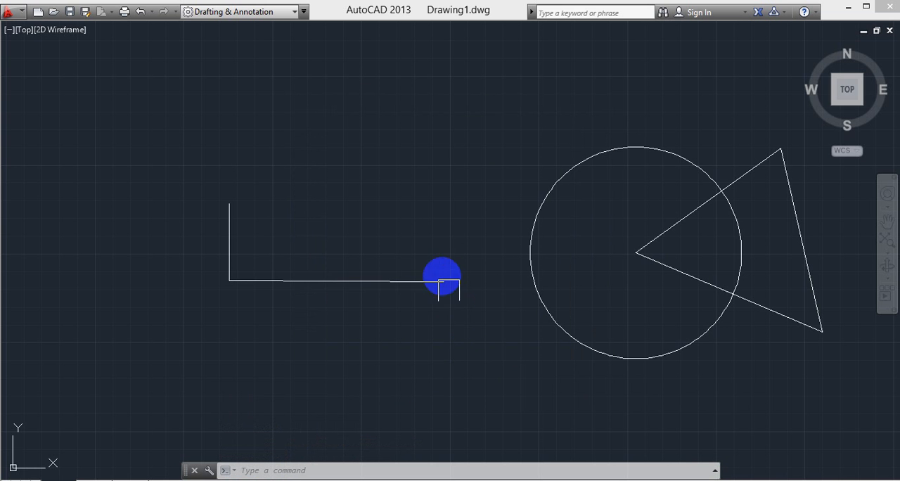
- Check which snap the Line command offers at the corner of the two connected lines, without drawing anything
text(l)
key(Return)
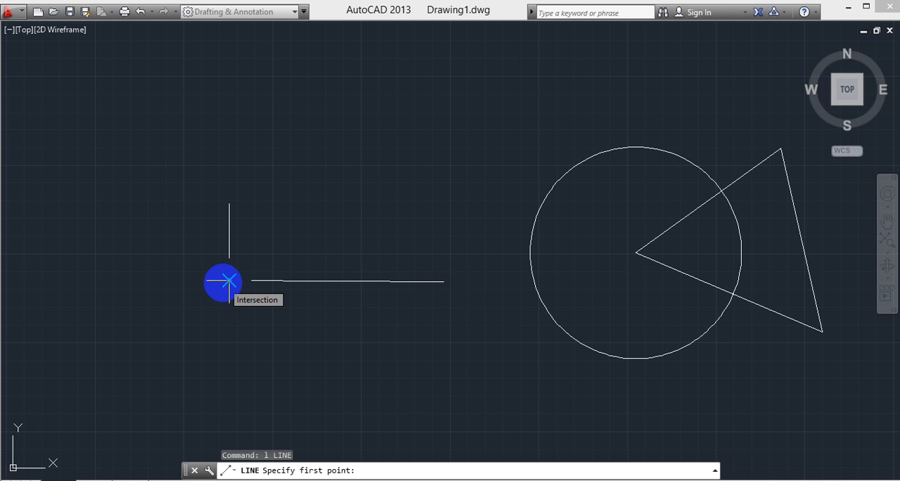
key(Escape)
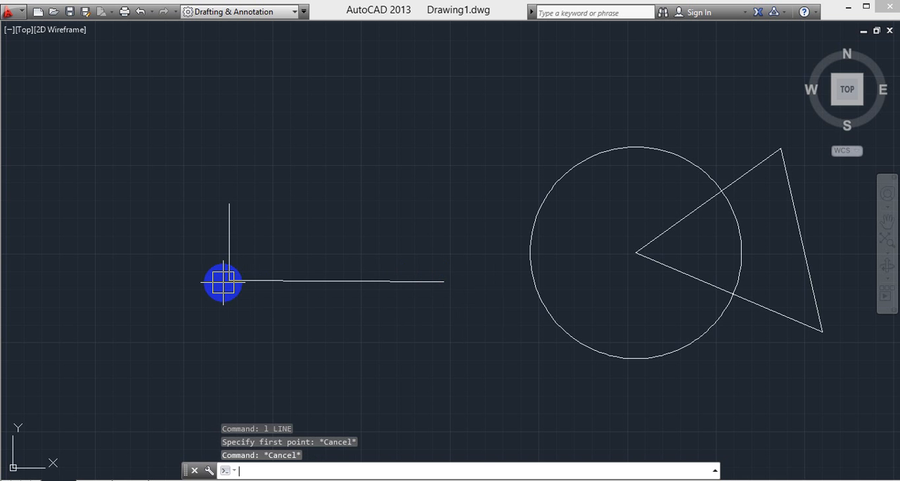
- Enable the Endpoint and Midpoint object snap modes again with OSNAP and apply the drafting settings
text(osn)
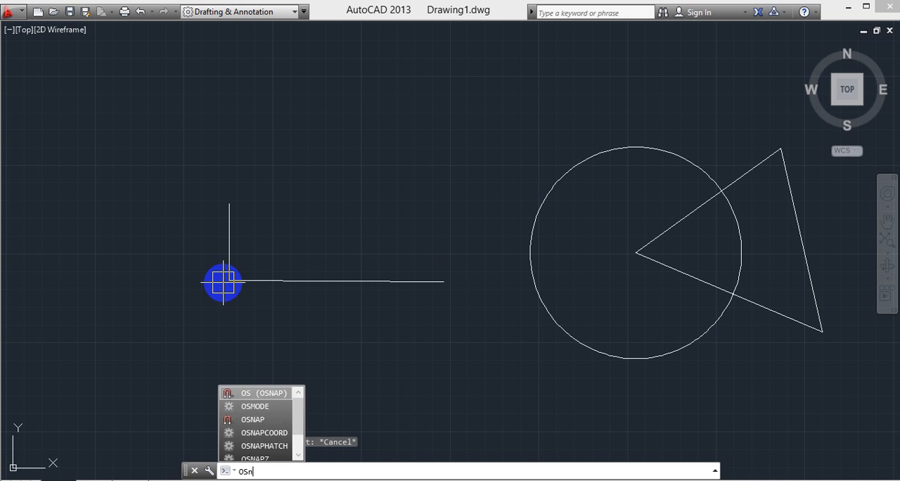
key(Return)
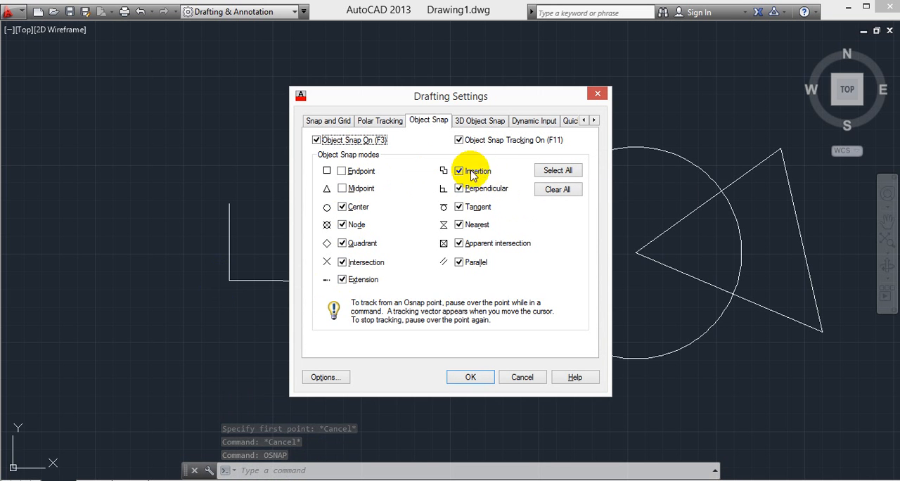
click(341, 170)
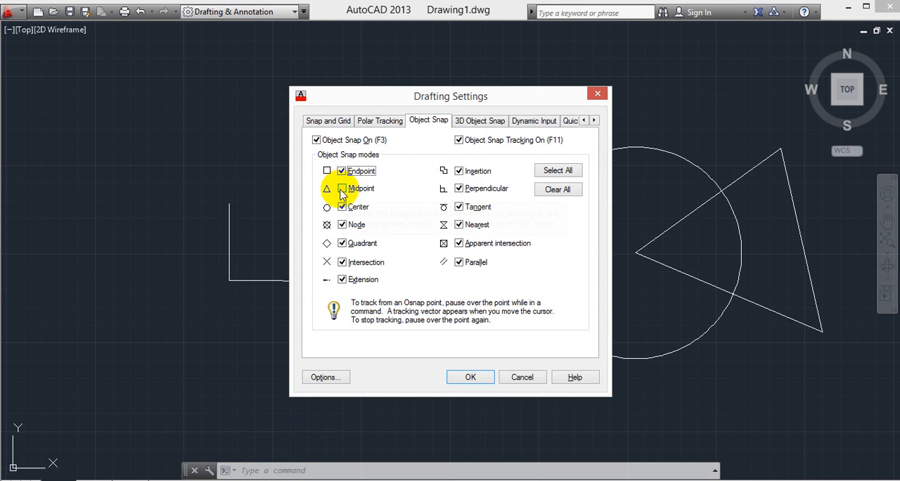
click(341, 188)
click(468, 378)
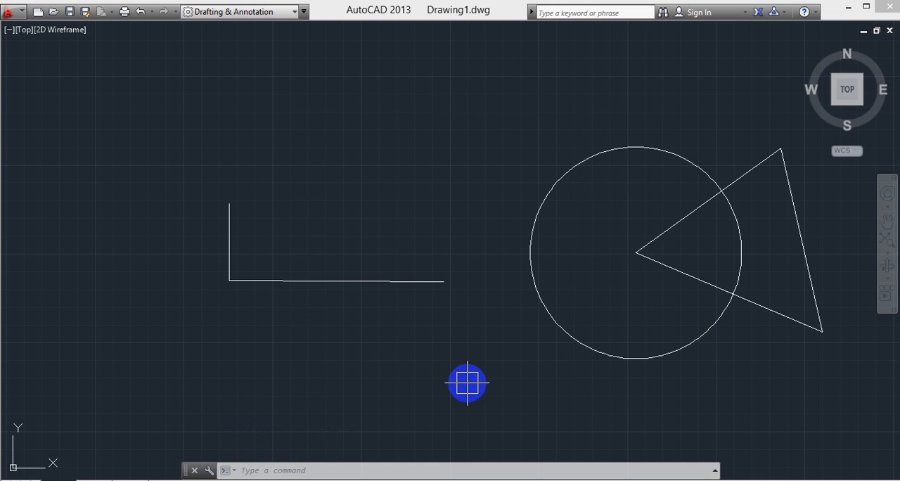
- Draw a small circle centered on the midpoint of the nearly horizontal line, clearly smaller than the existing circle
text(c)
key(Return)
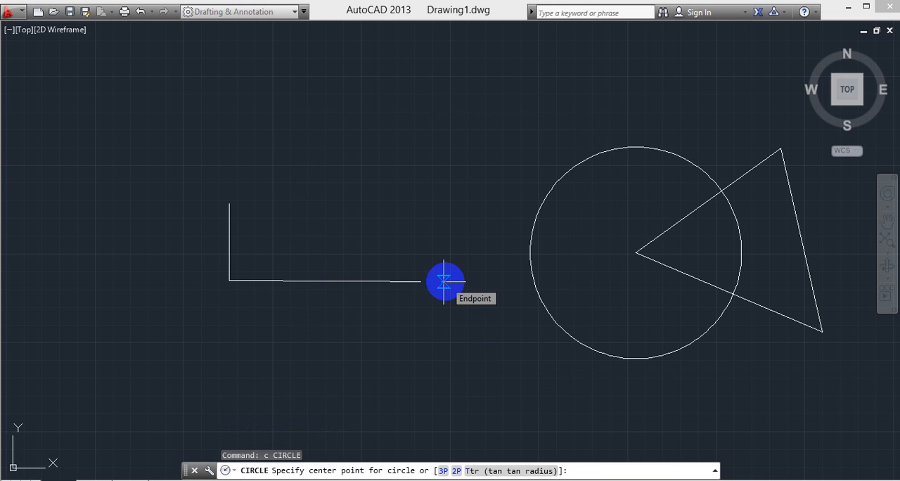
click(336, 281)
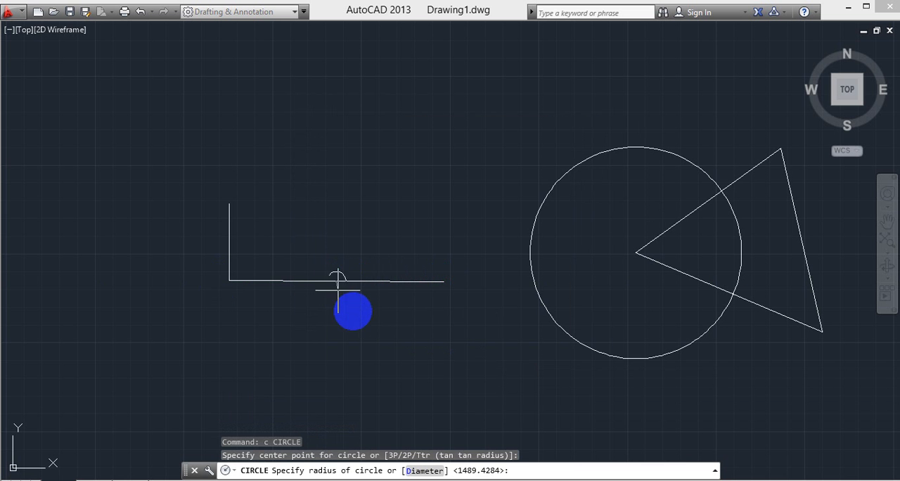
click(362, 316)
- Erase all the objects in the drawing, including both circles, the triangle and the two connected lines
mouse_move(413, 367)
middle_down()
mouse_move(455, 361)
mouse_move(405, 357)
mouse_move(394, 348)
middle_up()
scroll(393, 347, down, 3)
middle_drag(432, 372, 384, 359)
click(181, 195)
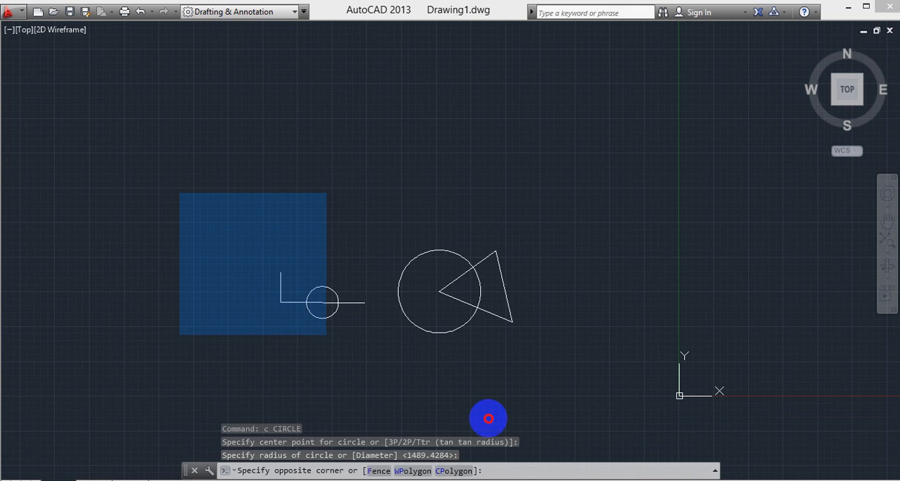
click(571, 422)
key(Delete)
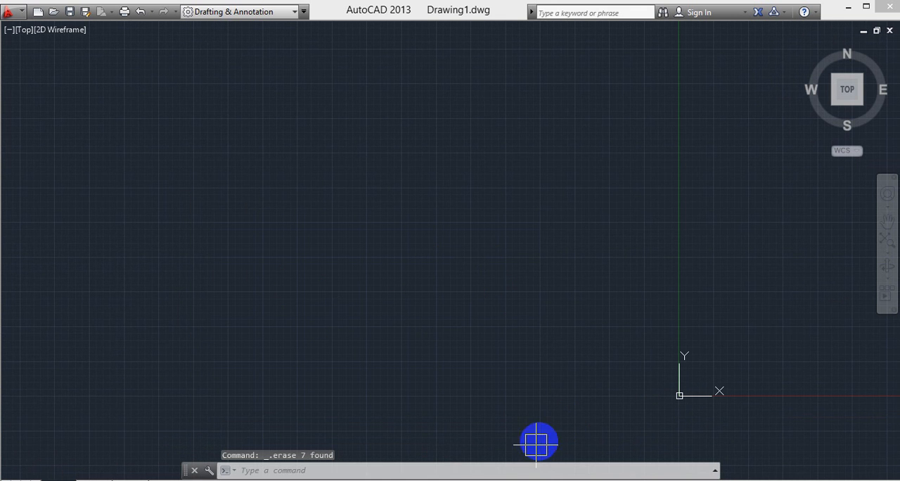
middle_drag(343, 335, 430, 335)
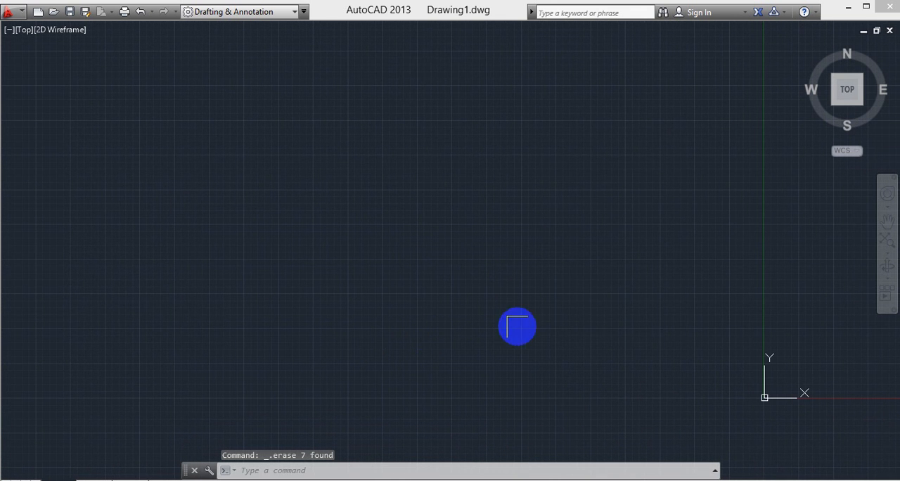